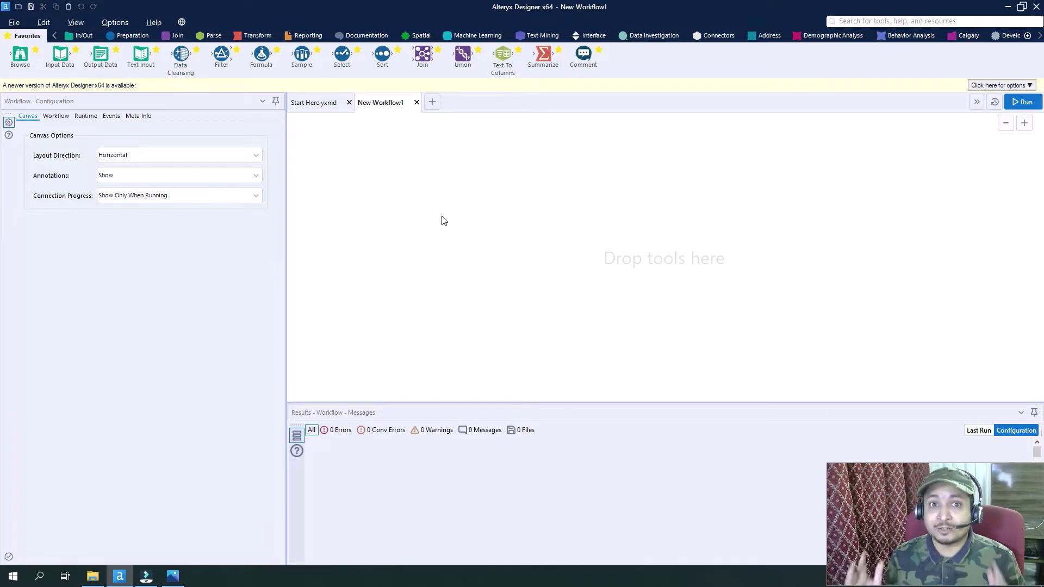
Set the workflow type to Batch Macro in Workflow Configuration, then return to the Canvas settings.
{"action": "left_click", "coordinate": [61, 119]}
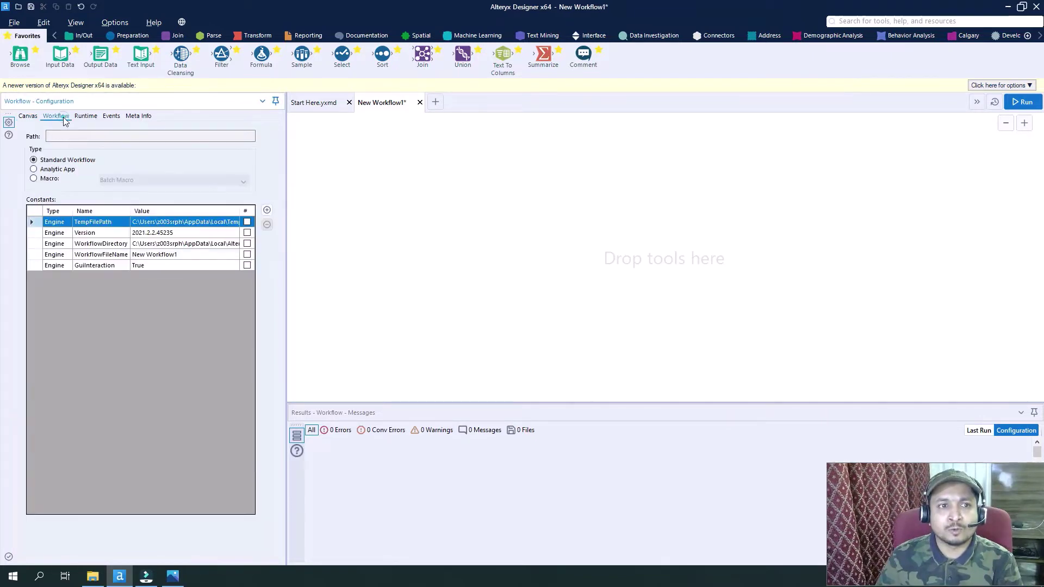
{"action": "left_click", "coordinate": [33, 179]}
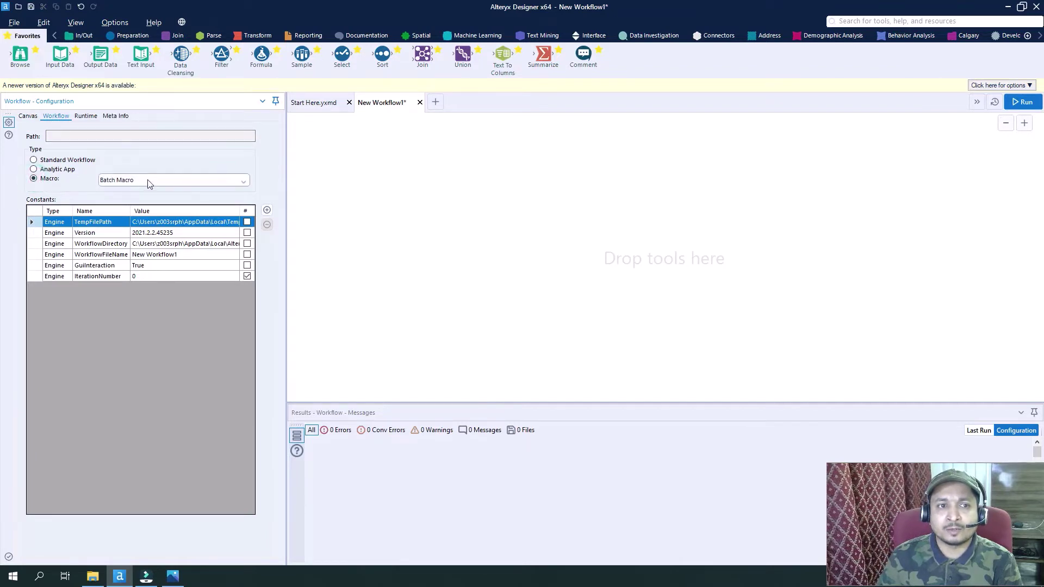
{"action": "left_click", "coordinate": [370, 165]}
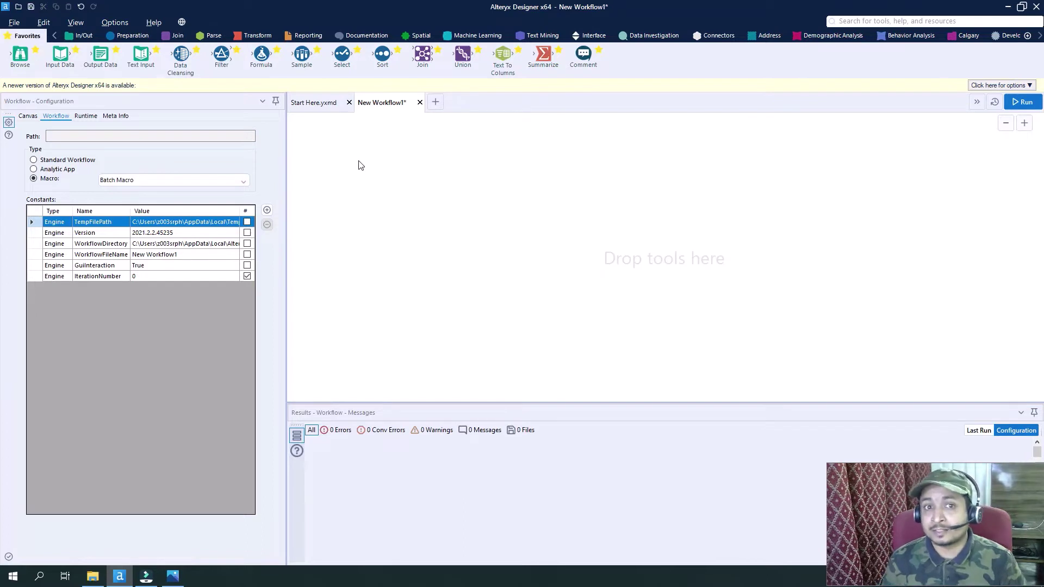
{"action": "left_click", "coordinate": [26, 117]}
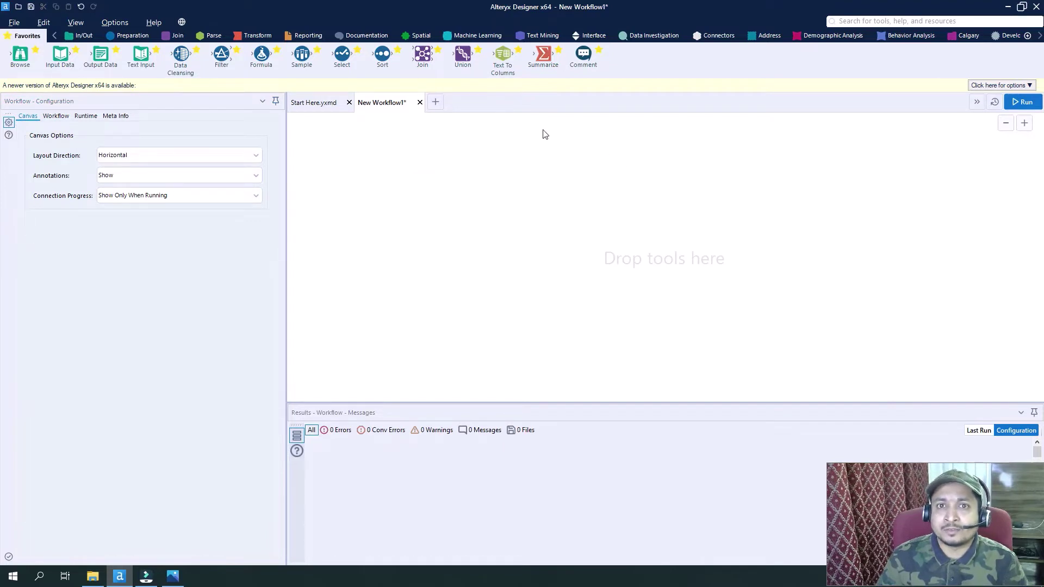
Add a Macro Input whose template data has a Number column holding 100.
{"action": "left_click", "coordinate": [591, 35]}
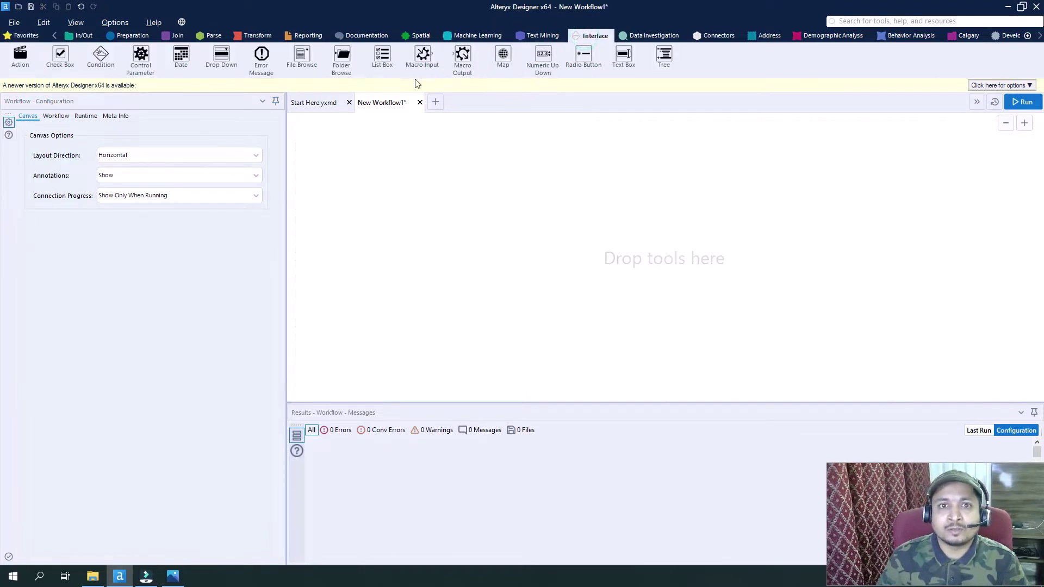
{"action": "left_click_drag", "start_coordinate": [423, 55], "coordinate": [372, 228]}
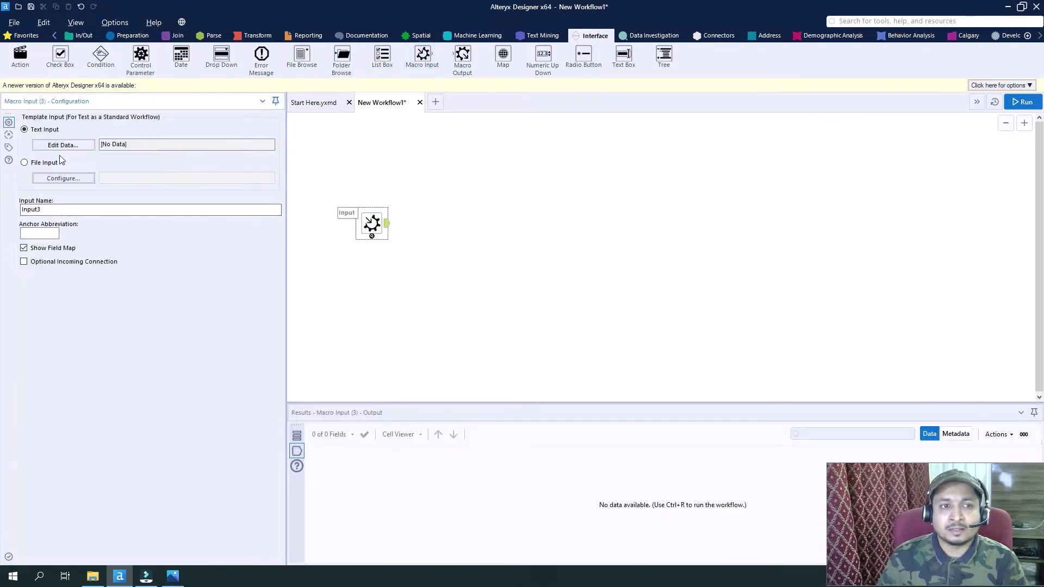
{"action": "left_click", "coordinate": [66, 146]}
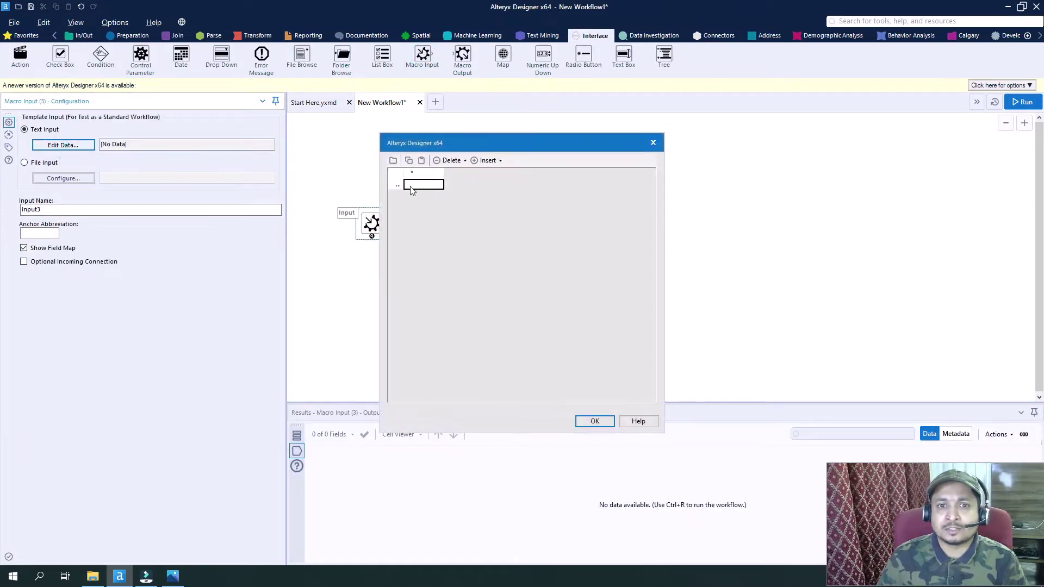
{"action": "left_click", "coordinate": [425, 174]}
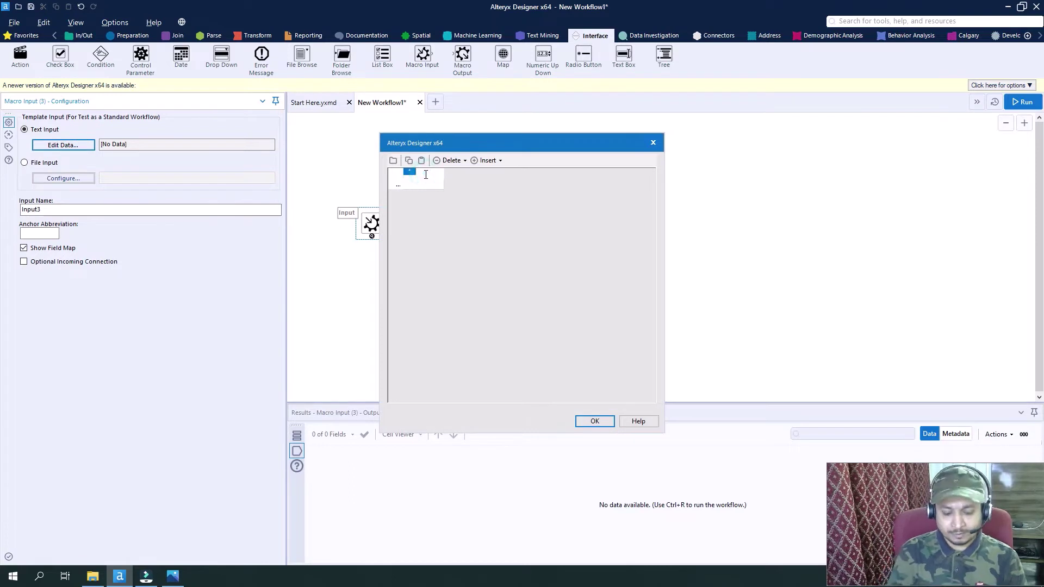
{"action": "type", "text": "Number"}
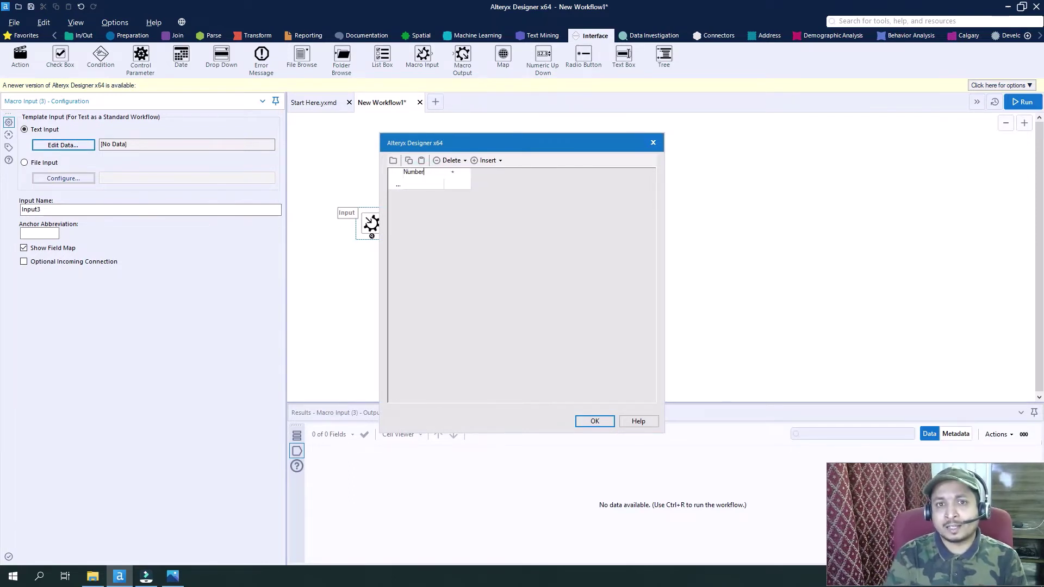
{"action": "left_click", "coordinate": [427, 187]}
{"action": "type", "text": "1"}
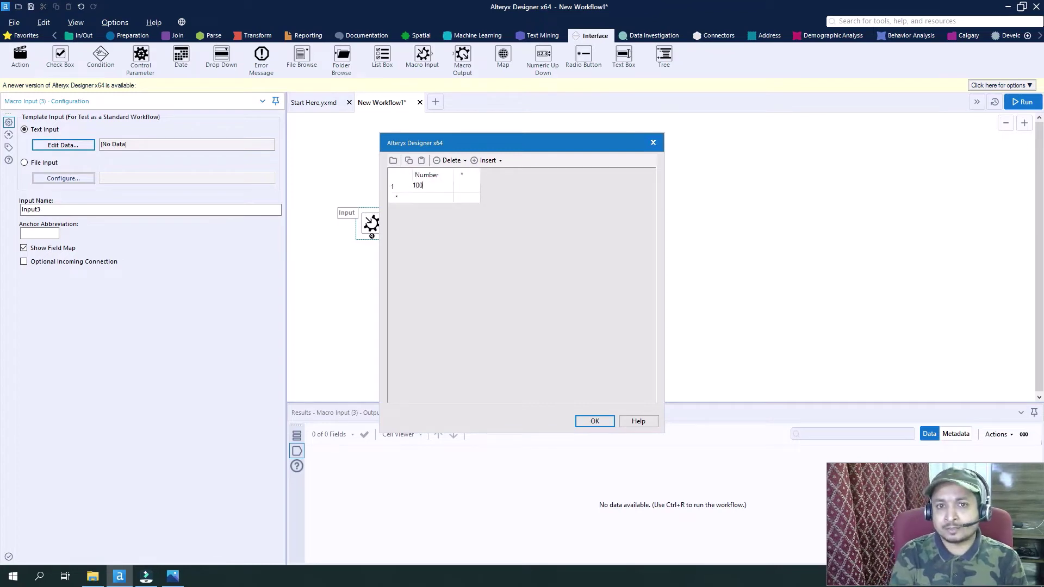
{"action": "type", "text": "00"}
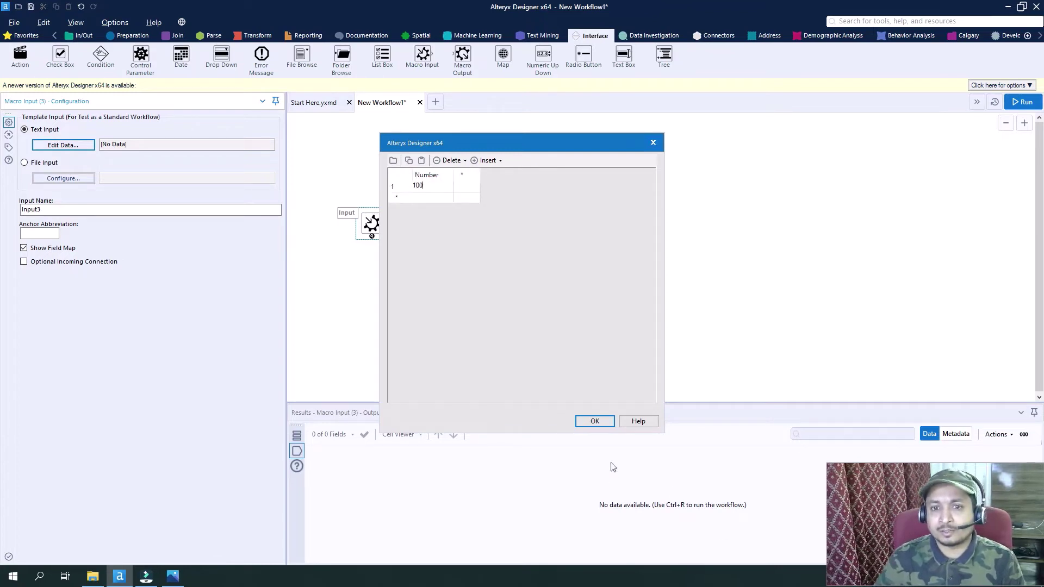
{"action": "left_click", "coordinate": [595, 421]}
Name the macro input NumberInput with anchor I and Show Field Map turned off.
{"action": "double_click", "coordinate": [66, 211]}
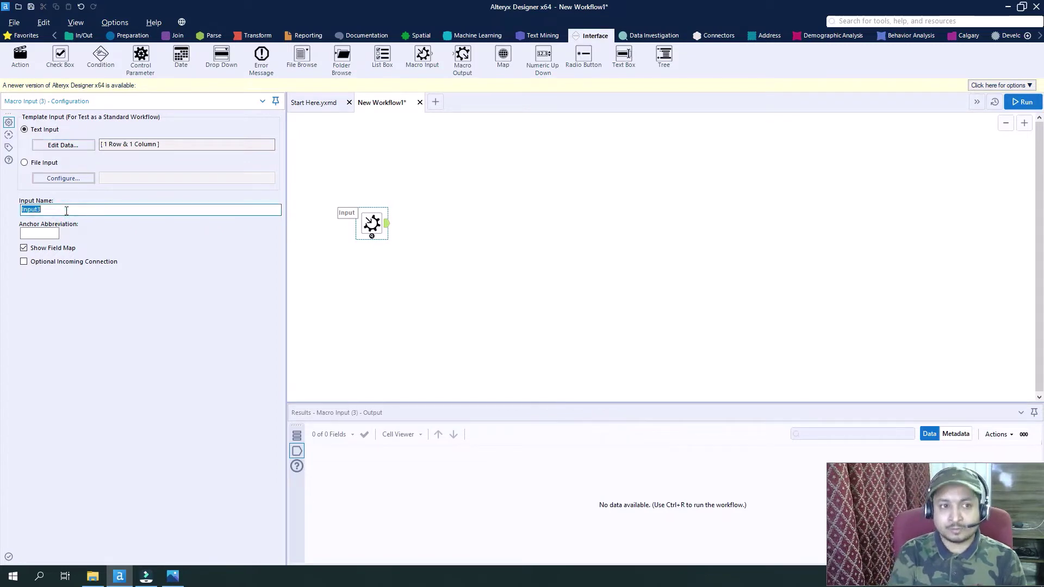
{"action": "key", "text": "BackSpace"}
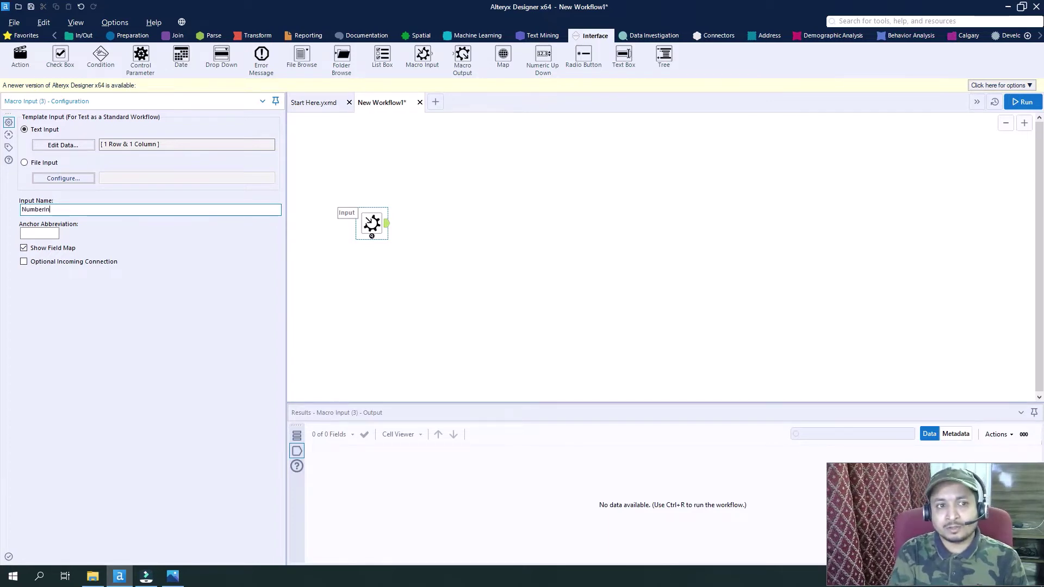
{"action": "left_click", "coordinate": [24, 248]}
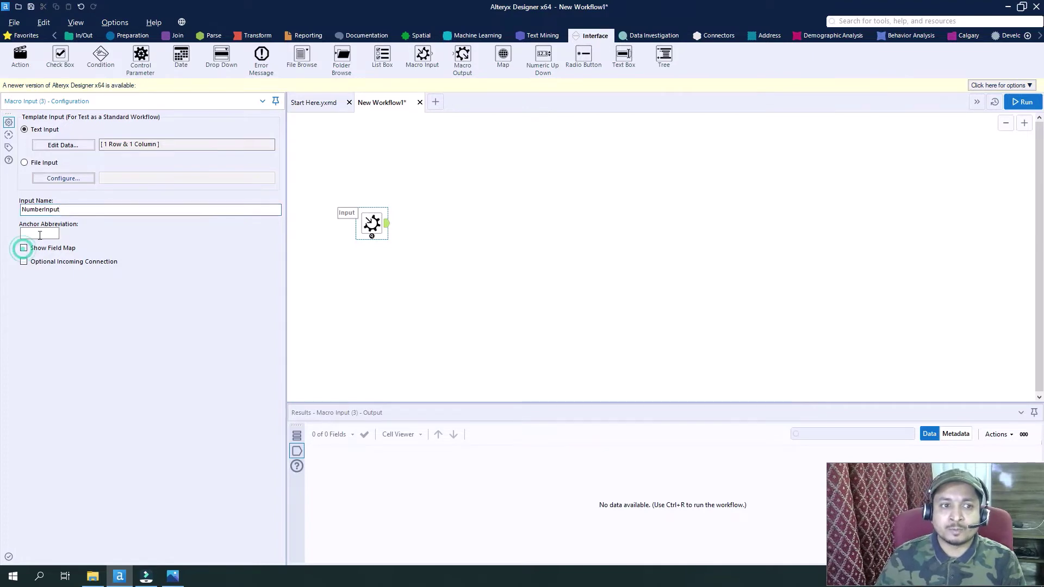
{"action": "left_click", "coordinate": [41, 233]}
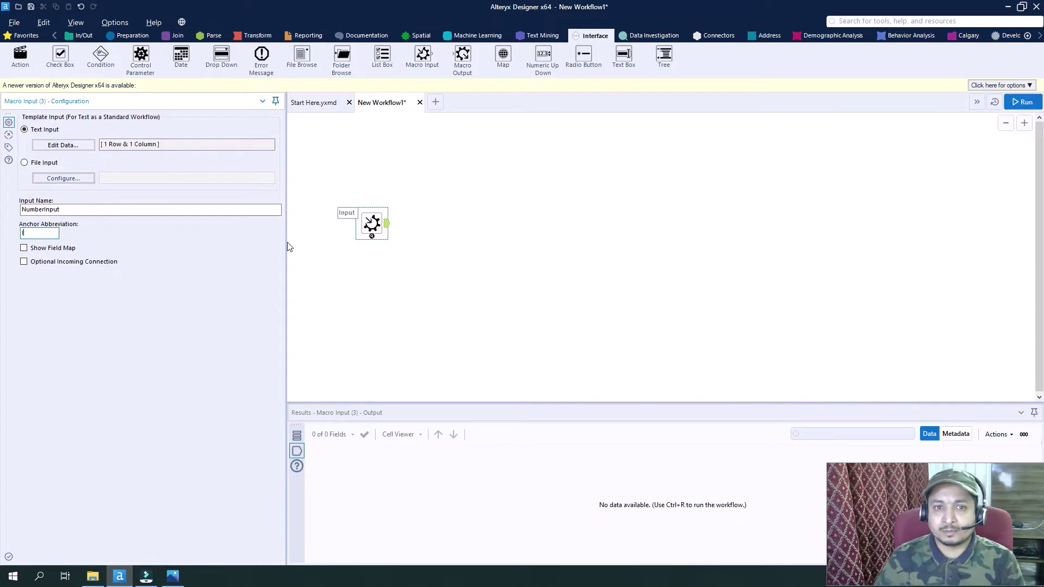
{"action": "type", "text": "I"}
{"action": "left_click", "coordinate": [479, 256]}
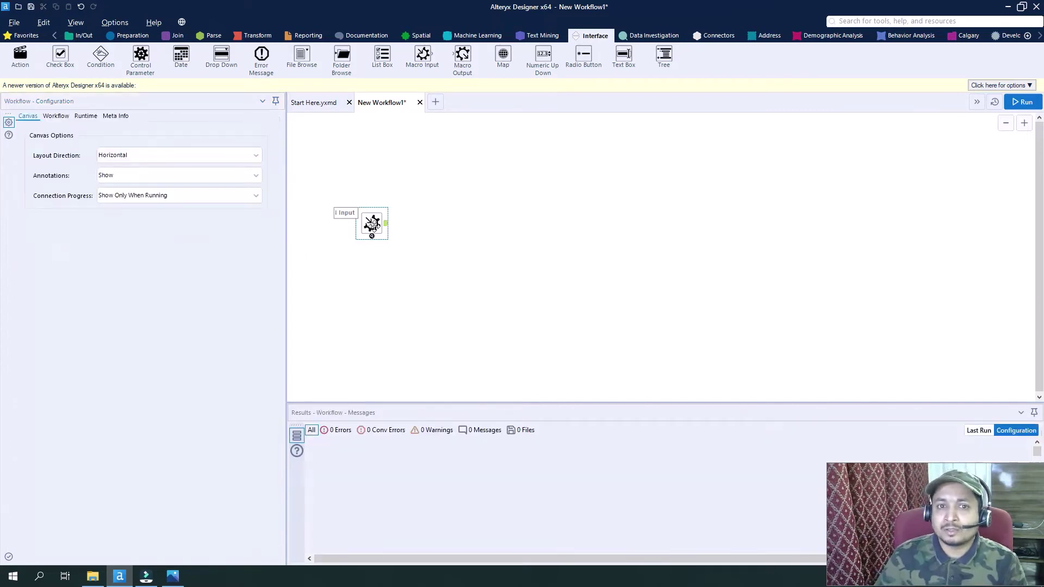
{"action": "left_click", "coordinate": [372, 224]}
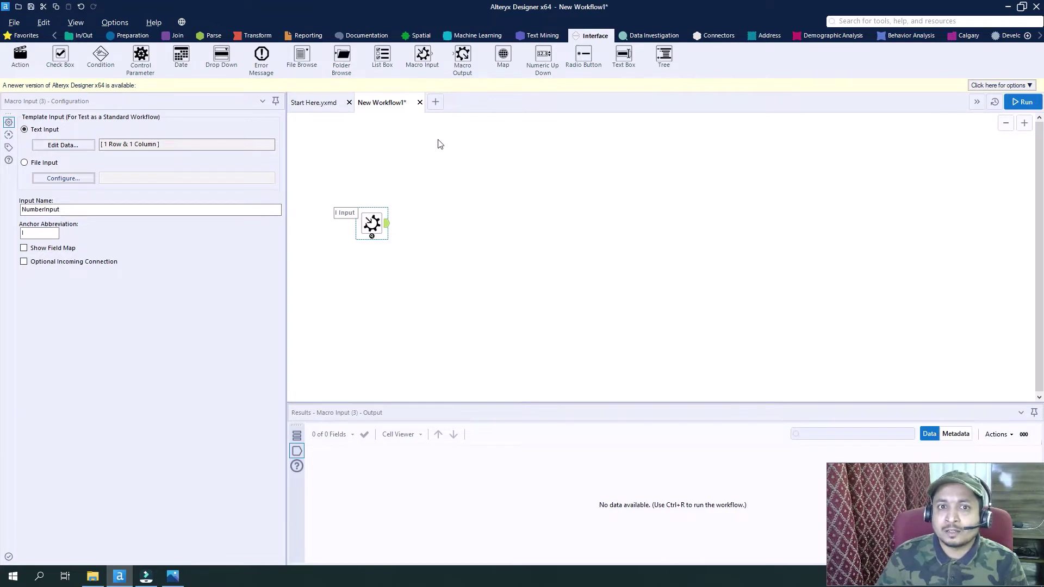
Add a Select tool after NumberInput and change the Number field's type to Int64.
{"action": "left_click", "coordinate": [131, 36]}
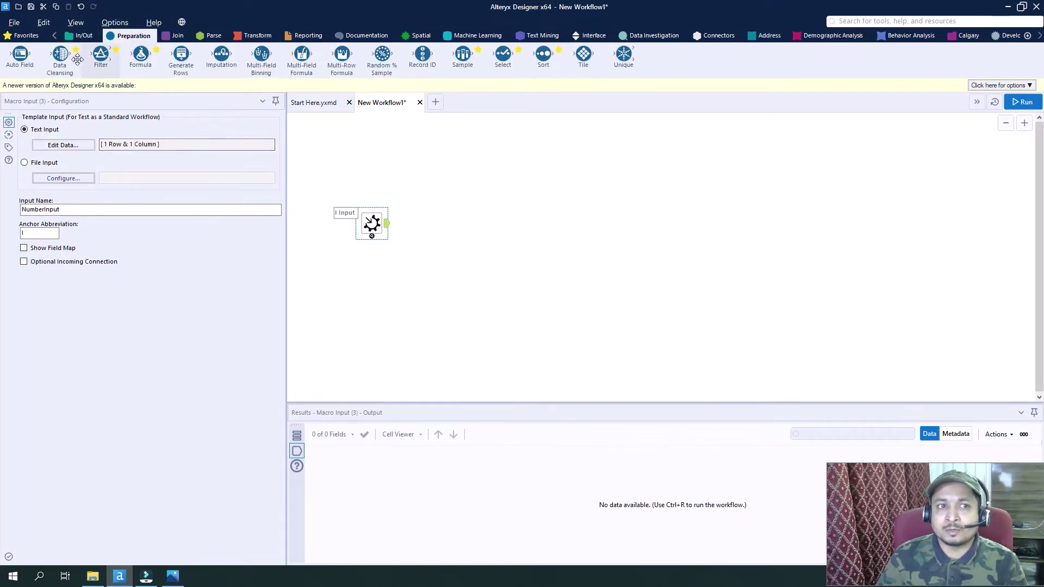
{"action": "left_click_drag", "start_coordinate": [502, 54], "coordinate": [430, 223]}
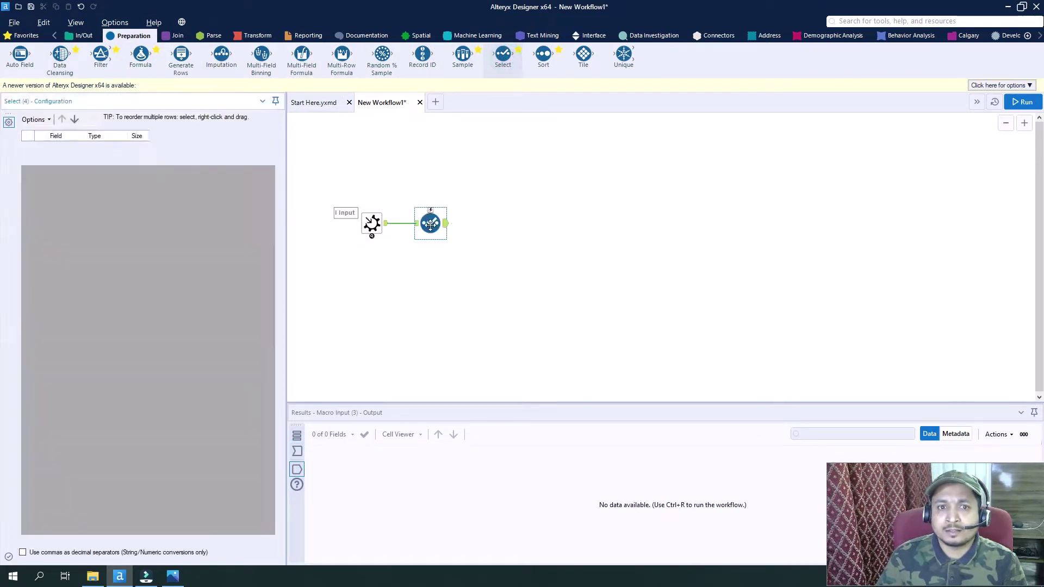
{"action": "left_click", "coordinate": [123, 147]}
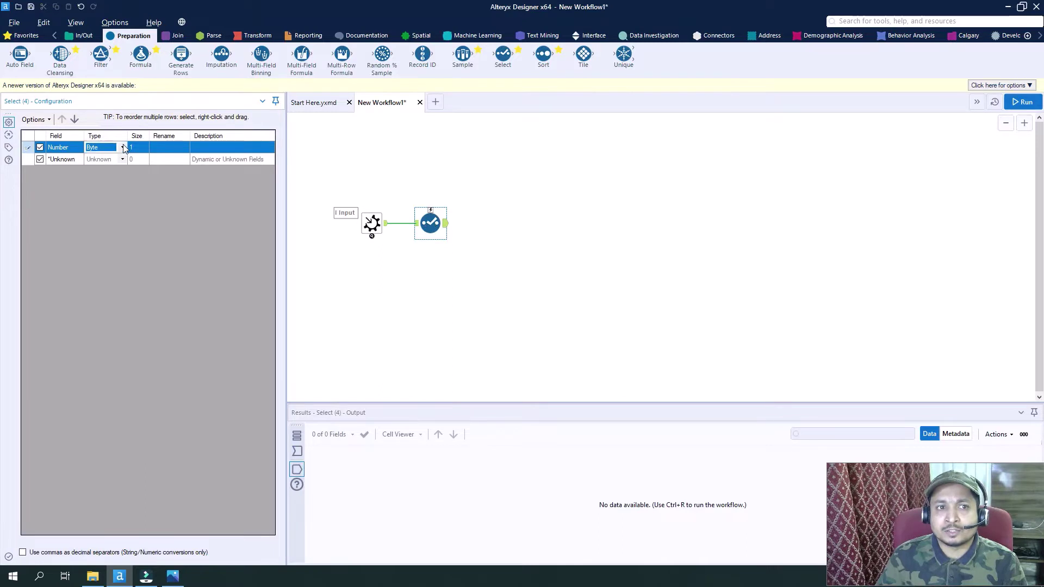
{"action": "left_click", "coordinate": [111, 191]}
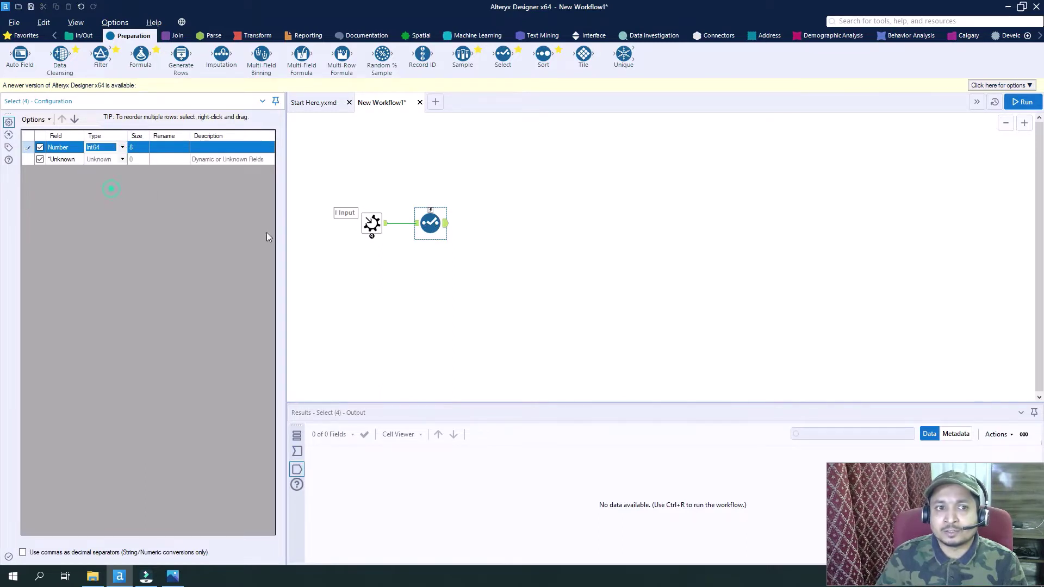
{"action": "left_click", "coordinate": [496, 236]}
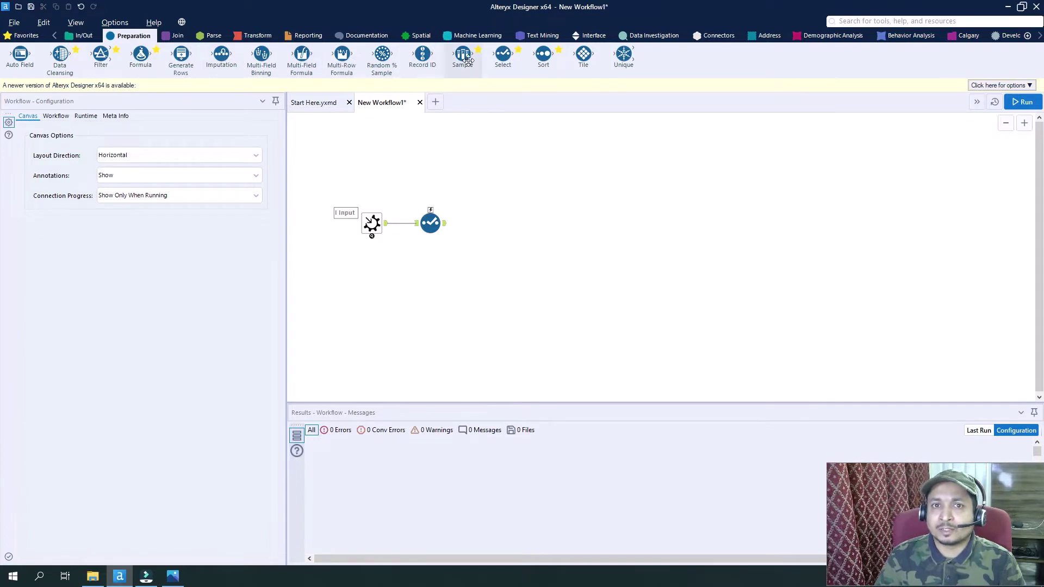
Add a Formula after the Select tool that updates Number to [Number]*12.
{"action": "left_click_drag", "start_coordinate": [140, 53], "coordinate": [503, 190]}
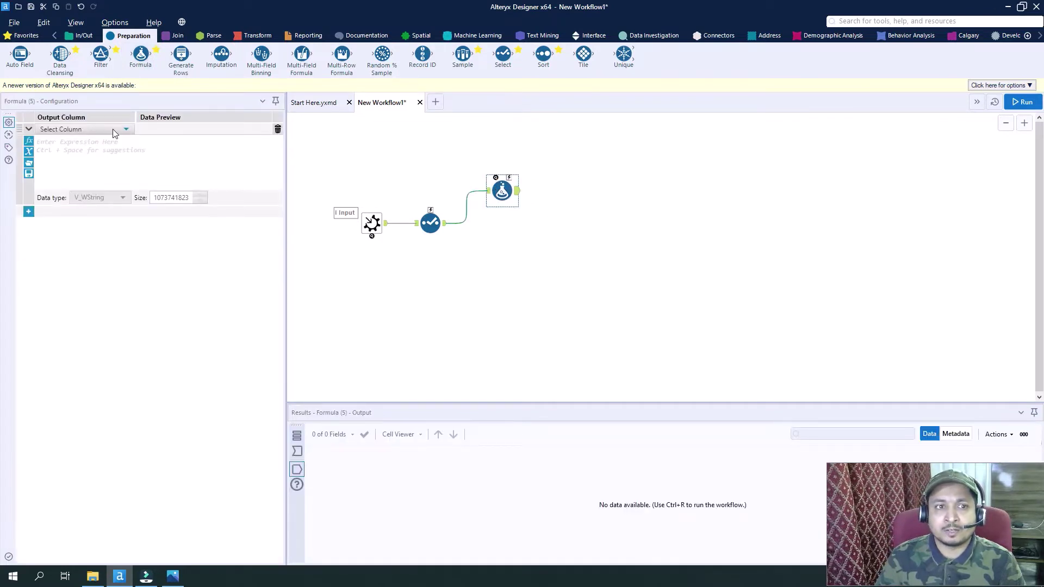
{"action": "left_click", "coordinate": [113, 129]}
{"action": "left_click", "coordinate": [91, 148]}
{"action": "left_click", "coordinate": [96, 142]}
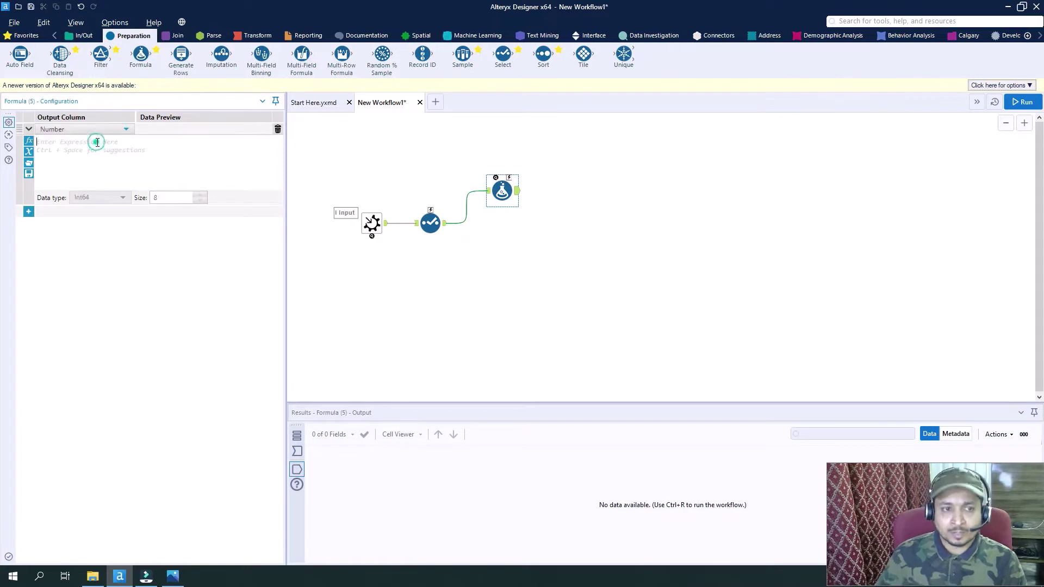
{"action": "type", "text": "[nu"}
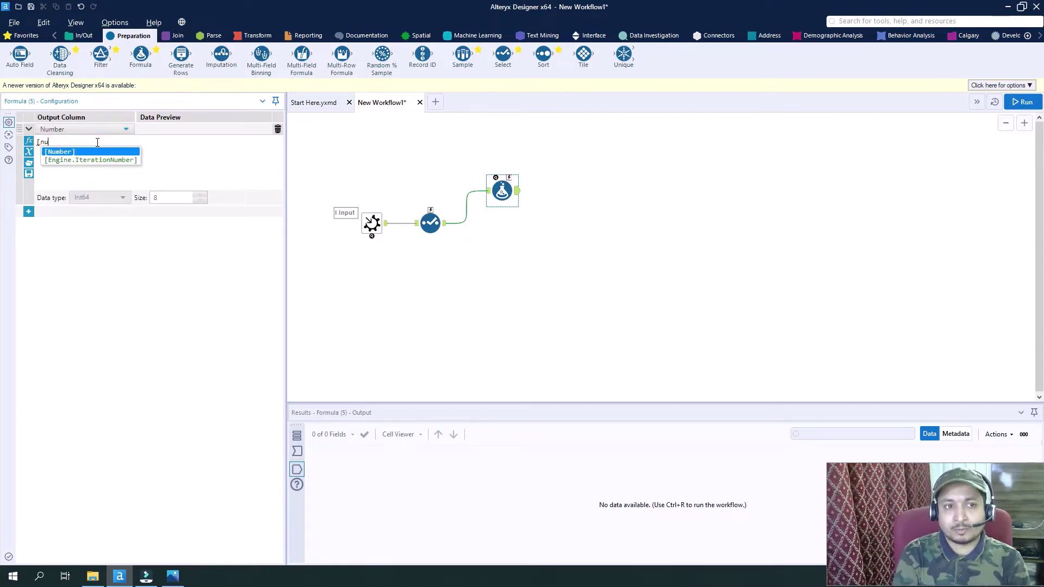
{"action": "type", "text": "m"}
{"action": "key", "text": "Return"}
{"action": "type", "text": "*"}
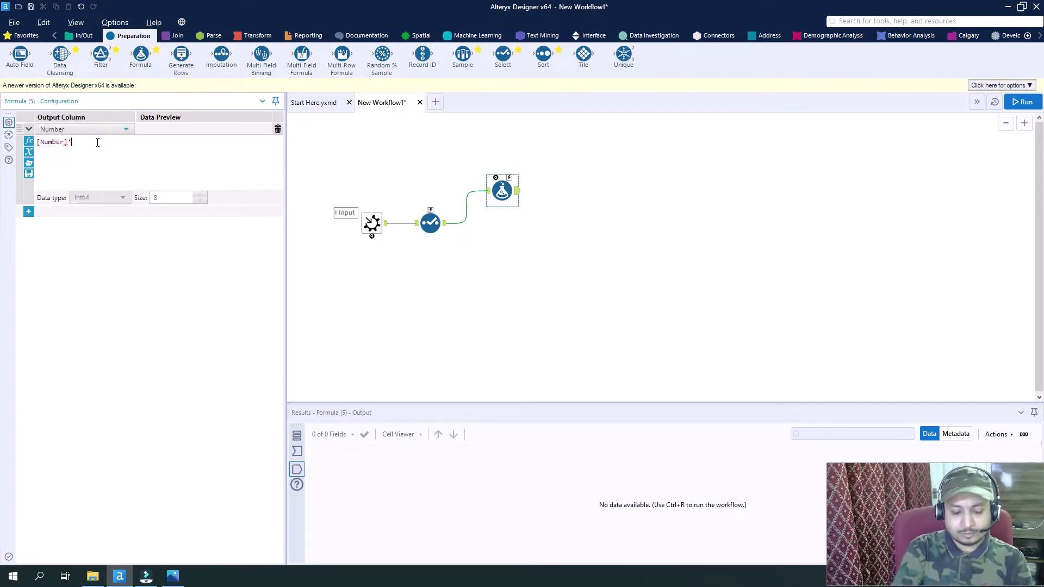
{"action": "type", "text": "12"}
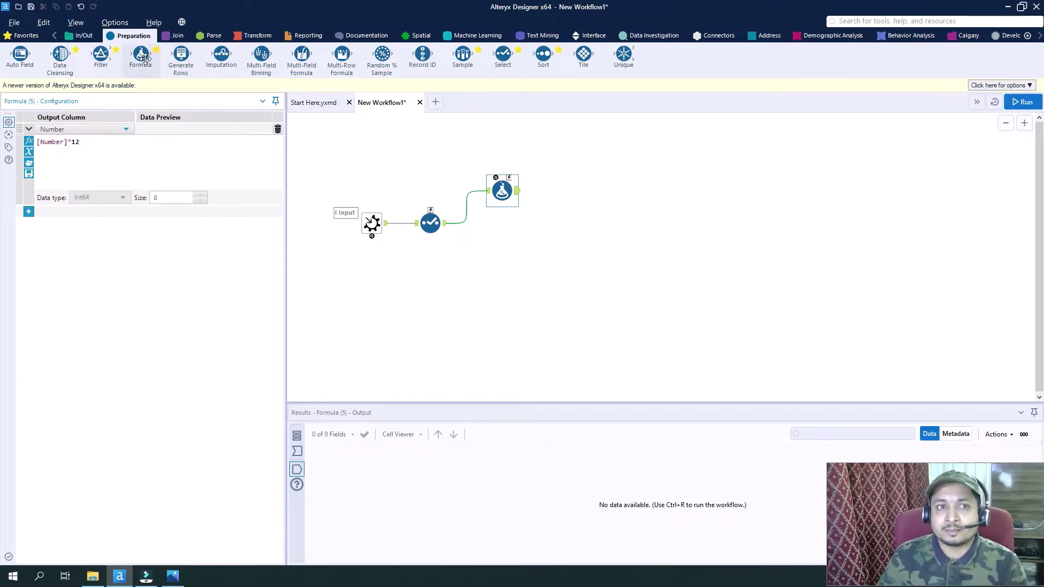
Add a second Formula updating Number to [Number]*10 and spread the two branches apart.
{"action": "left_click_drag", "start_coordinate": [145, 58], "coordinate": [515, 249]}
{"action": "left_click", "coordinate": [89, 139]}
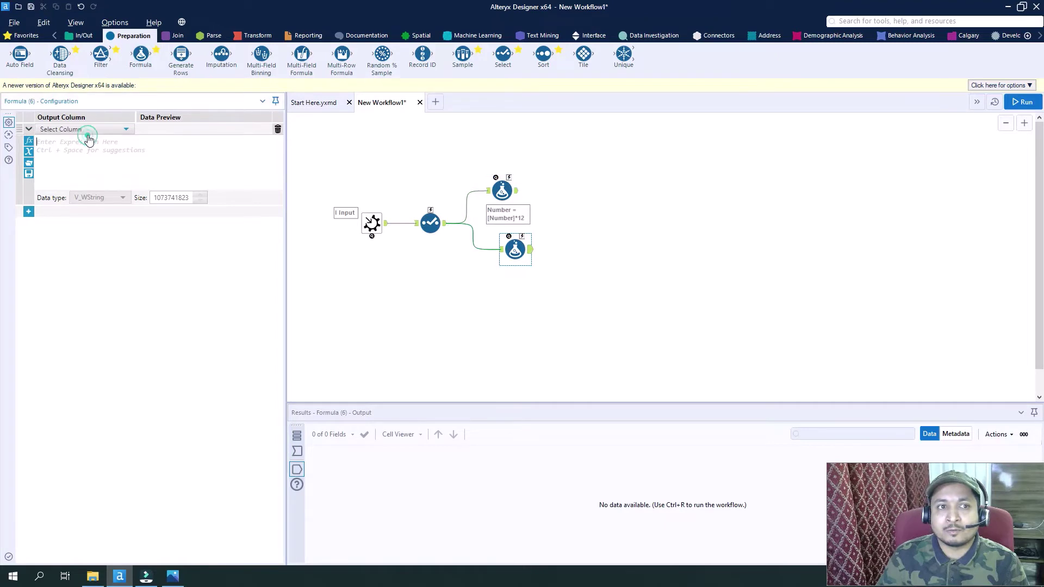
{"action": "left_click", "coordinate": [87, 130]}
{"action": "left_click", "coordinate": [72, 154]}
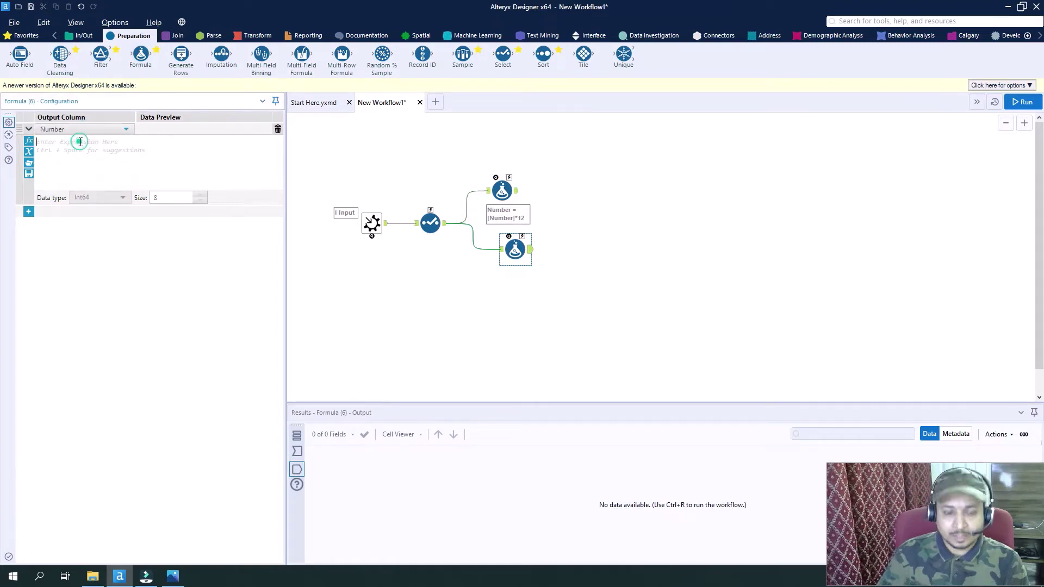
{"action": "type", "text": "[num"}
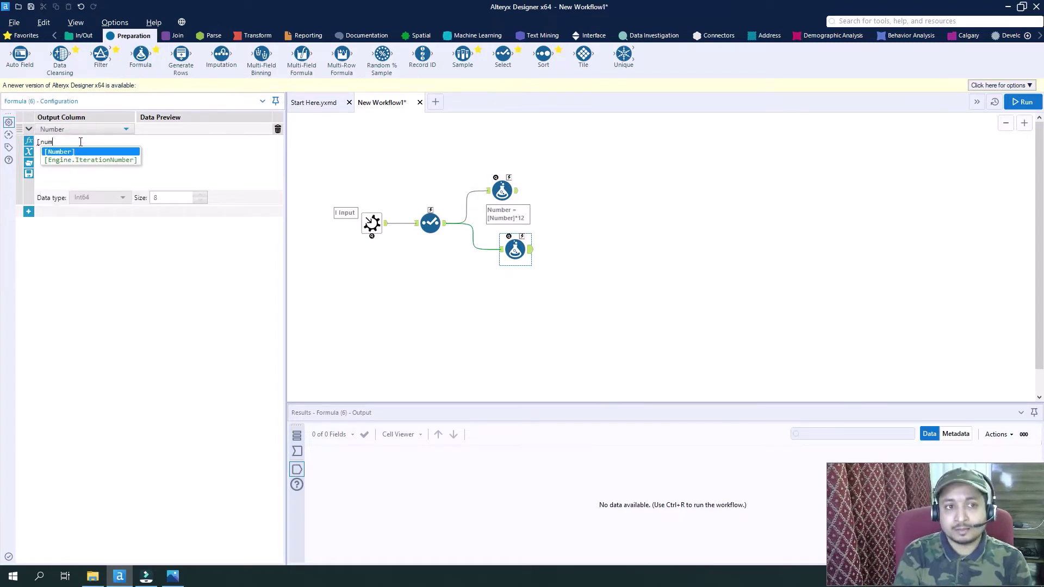
{"action": "key", "text": "Return"}
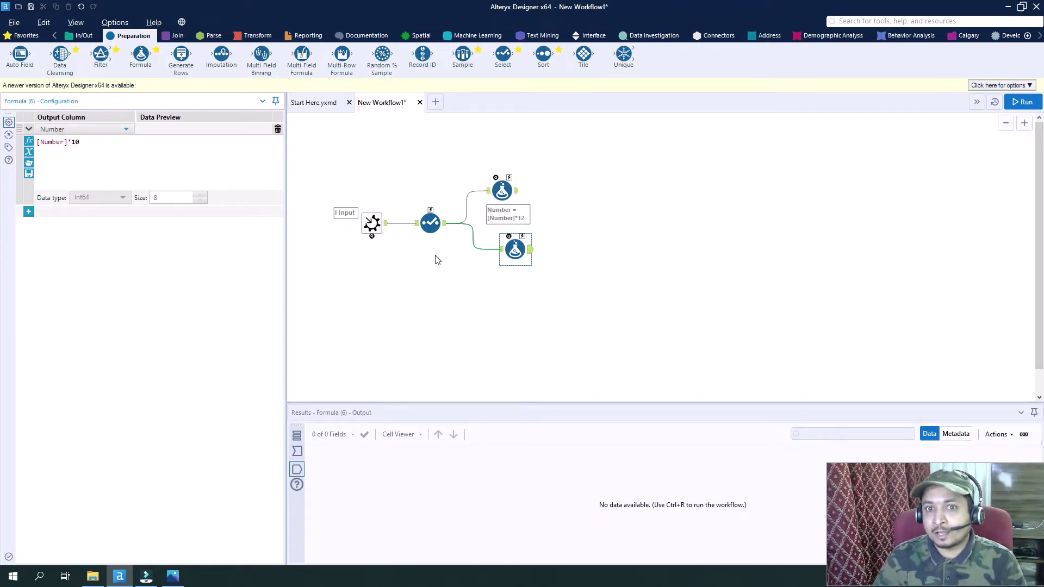
{"action": "left_click_drag", "start_coordinate": [514, 248], "coordinate": [502, 314]}
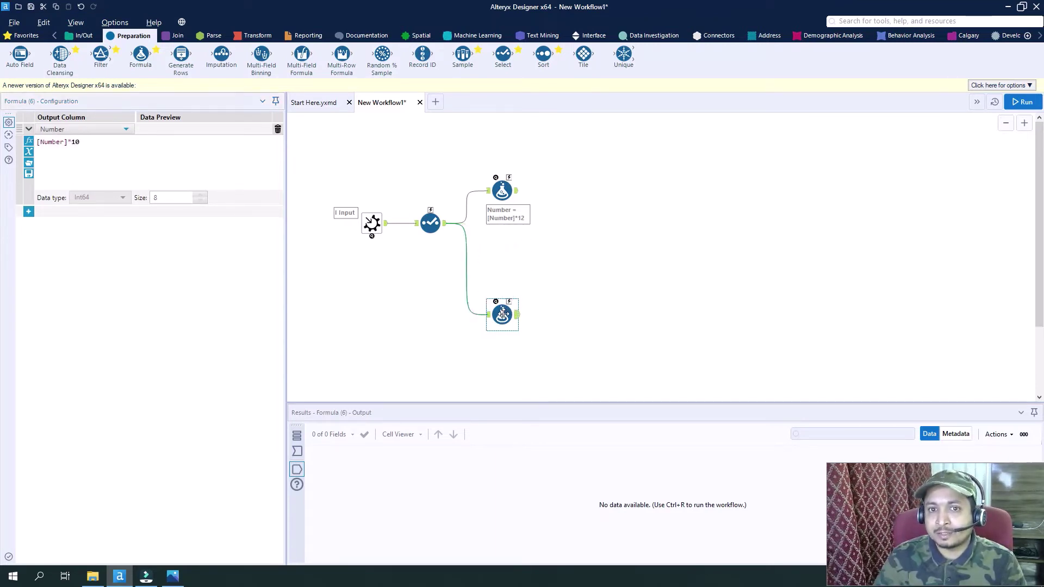
{"action": "left_click_drag", "start_coordinate": [500, 191], "coordinate": [514, 146]}
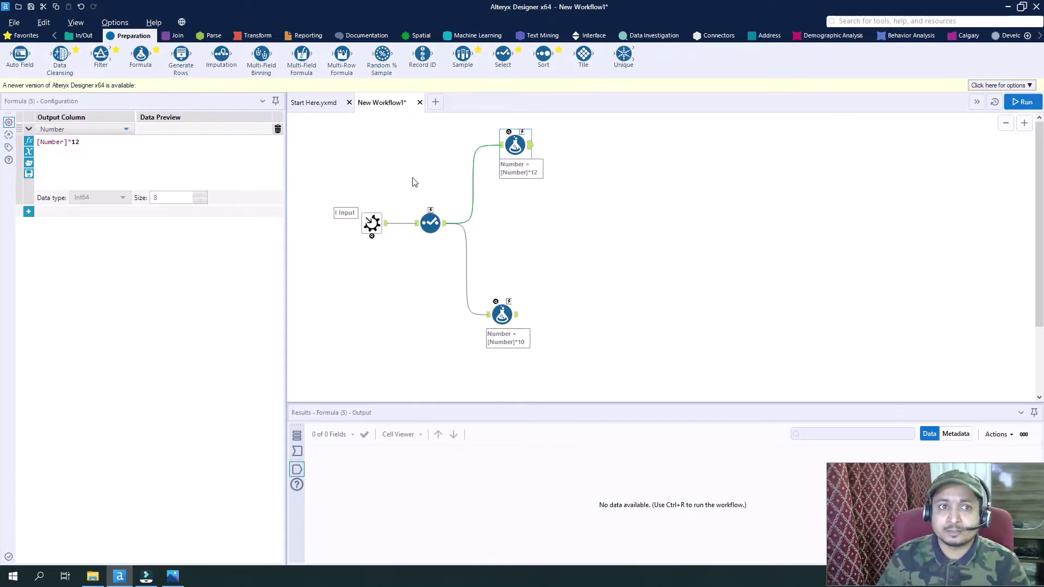
Write the upper formula's results to Out1.xls (Excel 1997-2003) on Sheet1.
{"action": "left_click", "coordinate": [82, 36]}
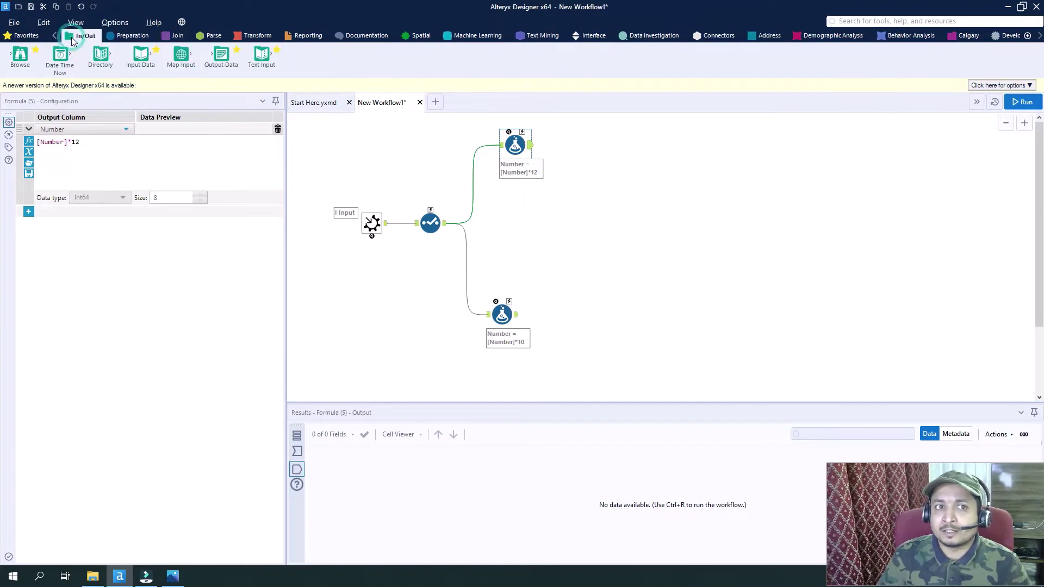
{"action": "left_click_drag", "start_coordinate": [221, 54], "coordinate": [588, 146]}
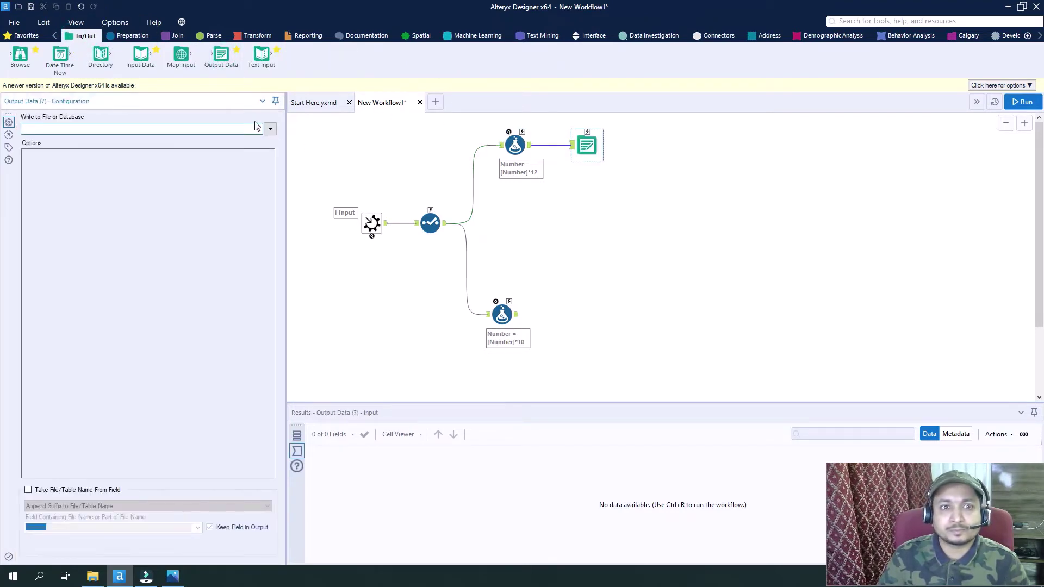
{"action": "left_click", "coordinate": [270, 129]}
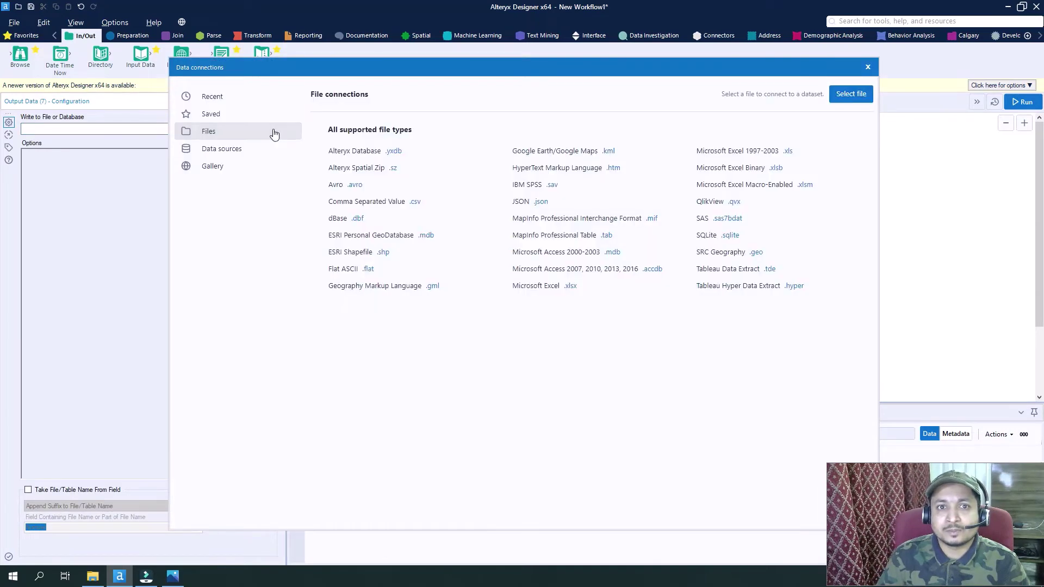
{"action": "left_click", "coordinate": [787, 151]}
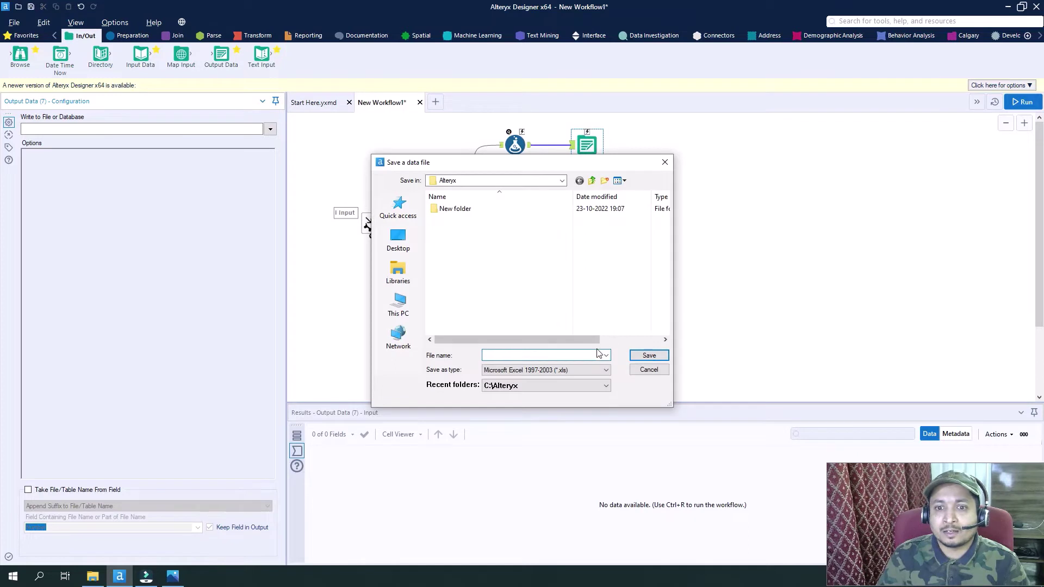
{"action": "left_click", "coordinate": [565, 356]}
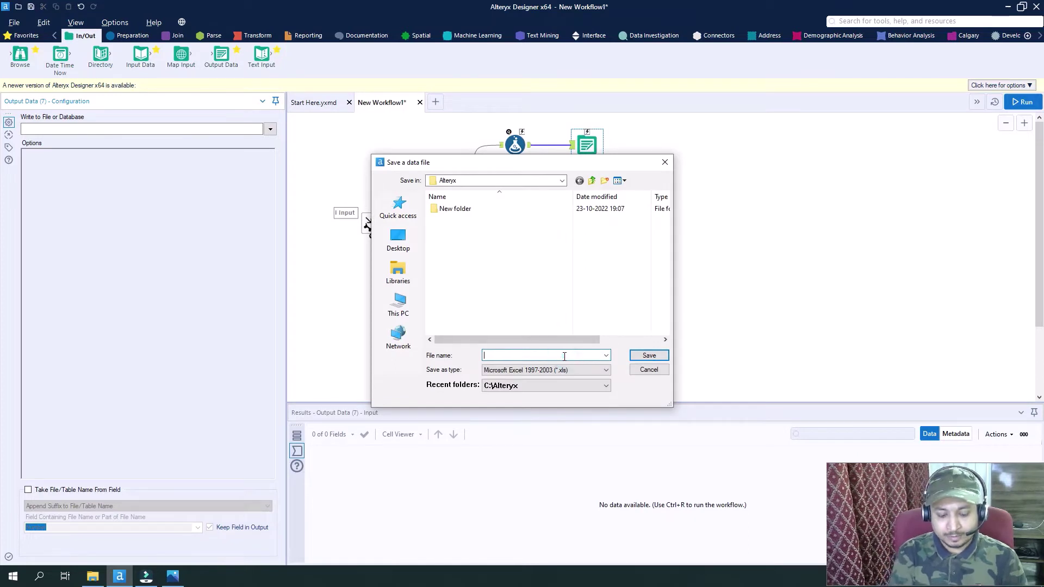
{"action": "type", "text": "O"}
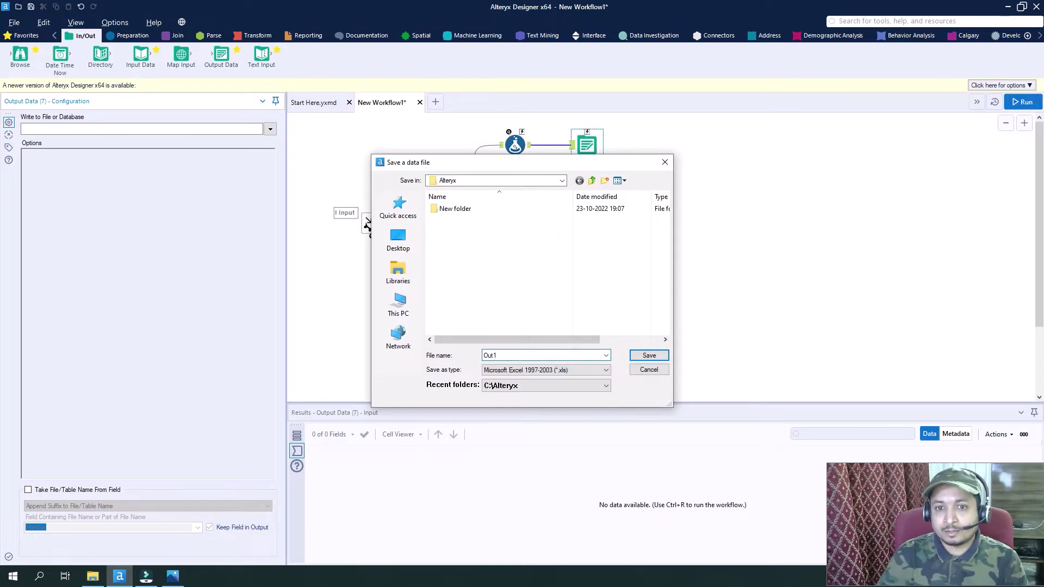
{"action": "type", "text": "ut1"}
{"action": "left_click", "coordinate": [657, 354]}
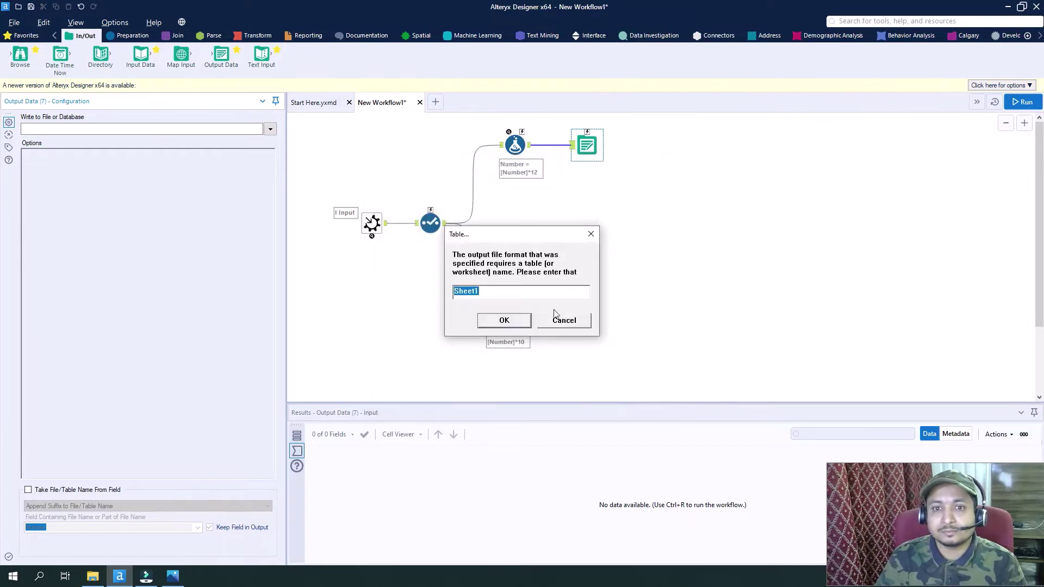
{"action": "left_click", "coordinate": [498, 321]}
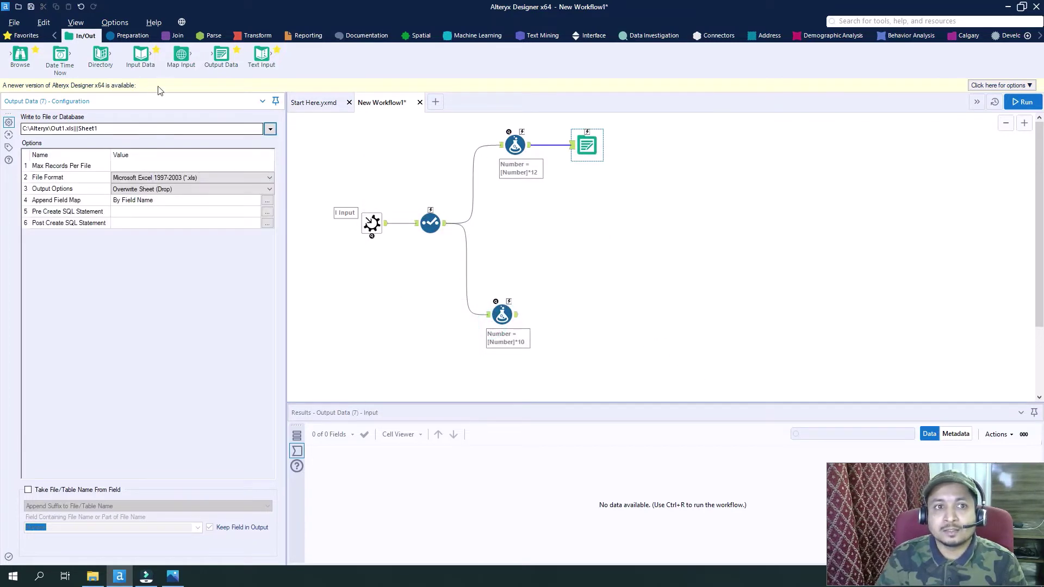
Write the lower formula's results to Out2.xls (Excel 1997-2003) on Sheet1.
{"action": "left_click_drag", "start_coordinate": [221, 55], "coordinate": [574, 314]}
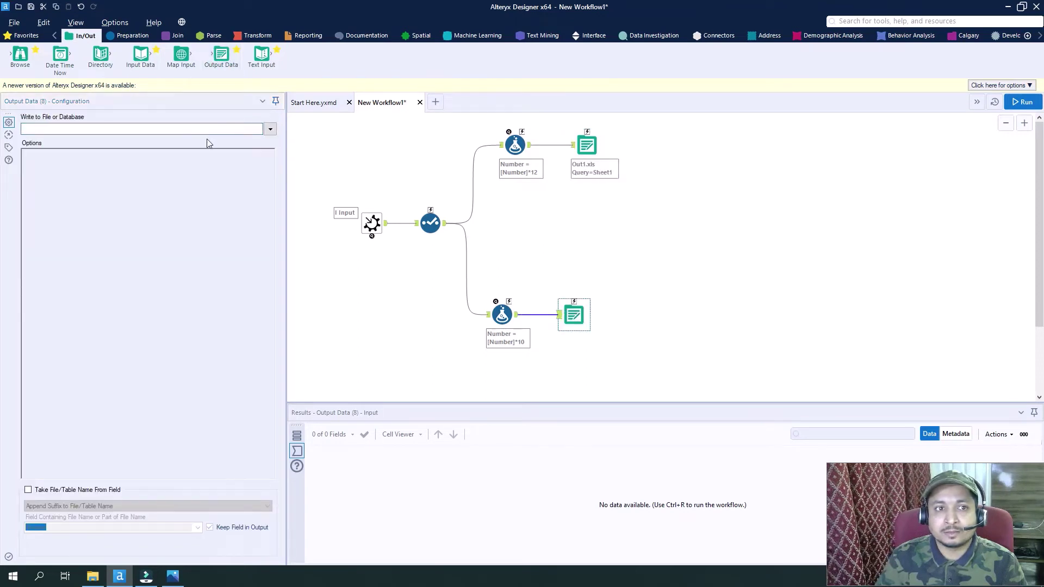
{"action": "left_click", "coordinate": [270, 129]}
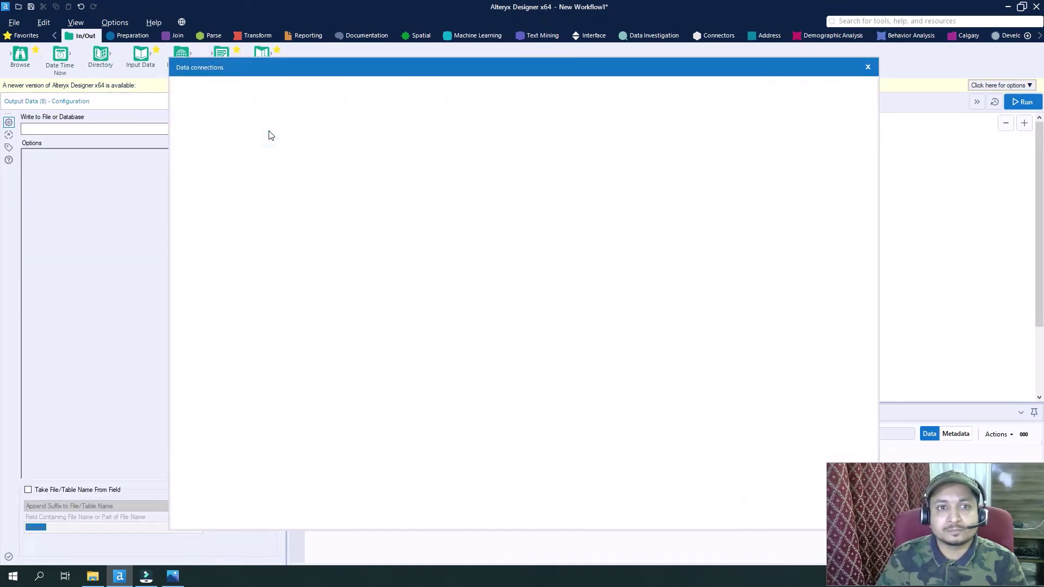
{"action": "left_click", "coordinate": [786, 148]}
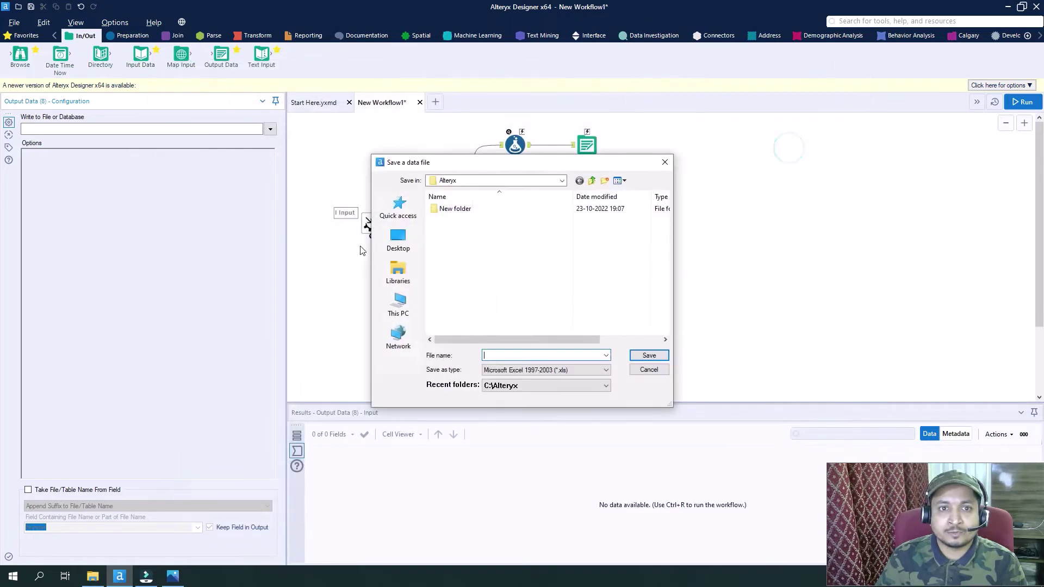
{"action": "left_click", "coordinate": [528, 354]}
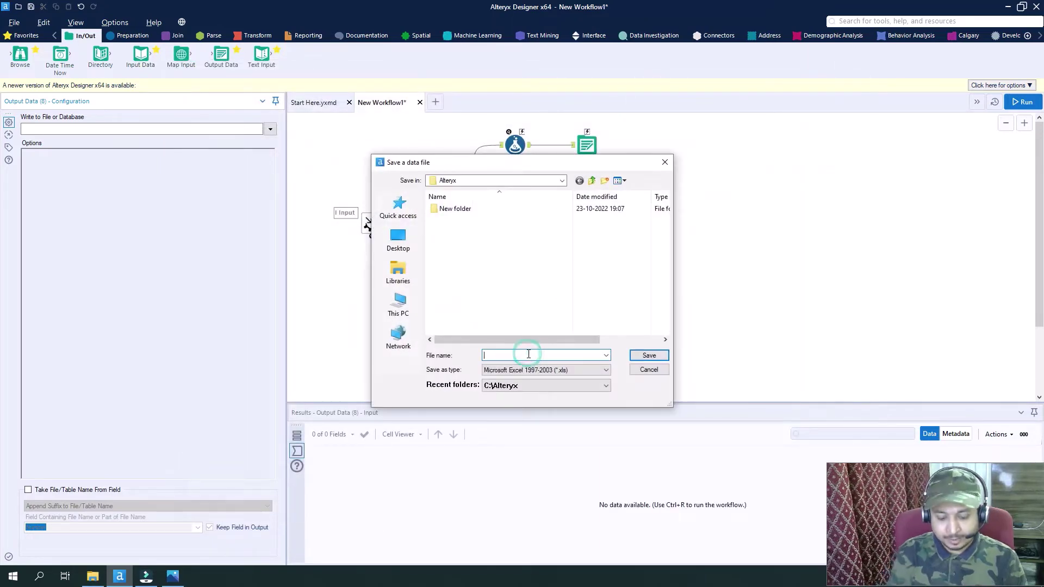
{"action": "type", "text": "Out2"}
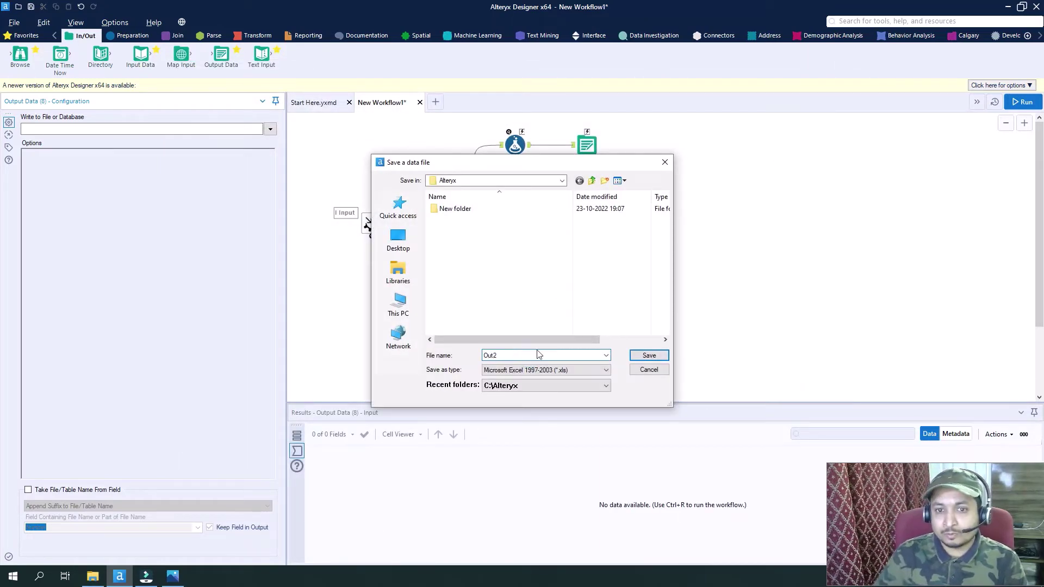
{"action": "left_click", "coordinate": [661, 355]}
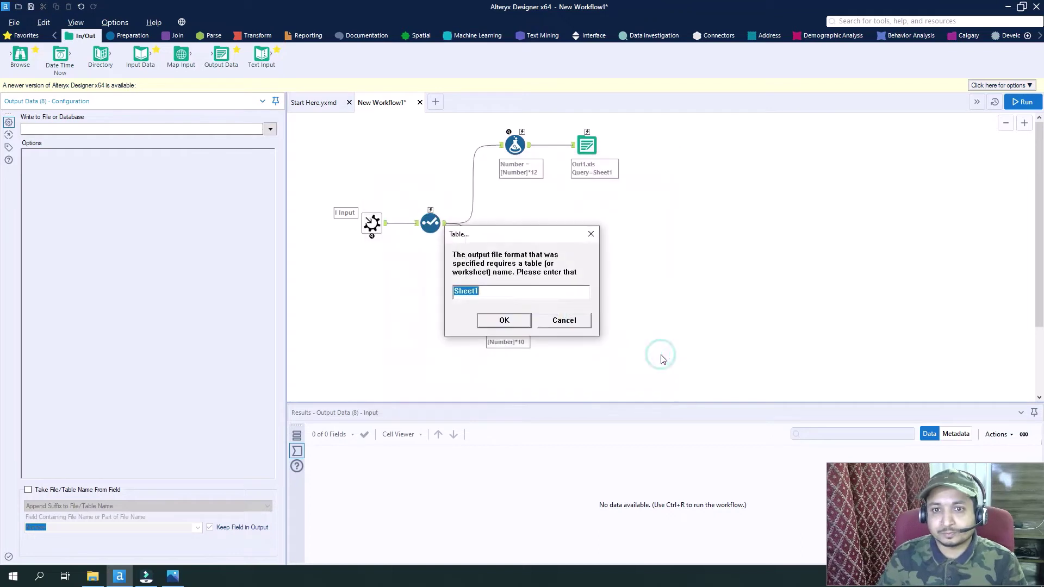
{"action": "left_click", "coordinate": [504, 320]}
{"action": "left_click_drag", "start_coordinate": [576, 317], "coordinate": [583, 317]}
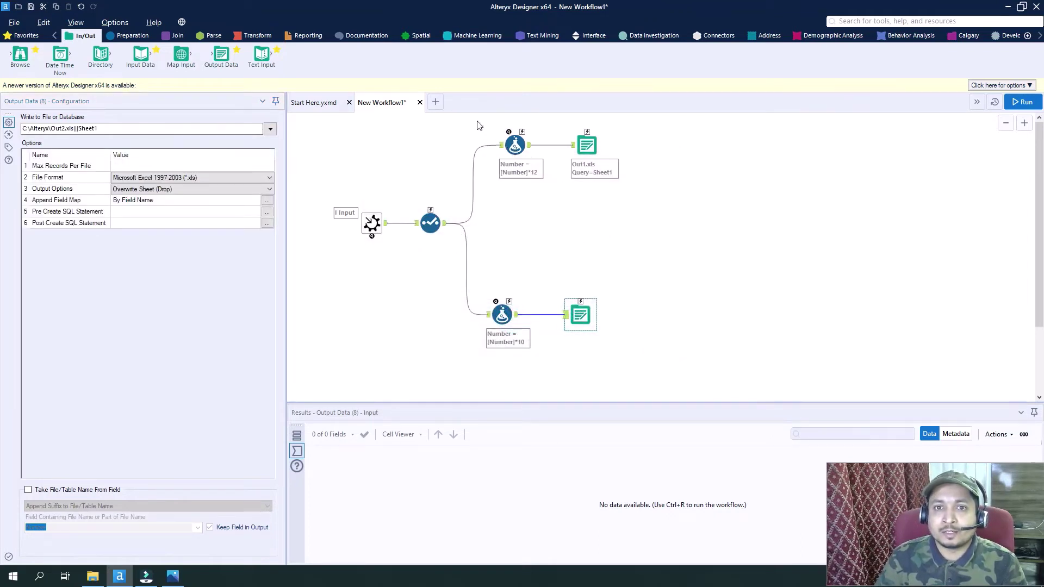
{"action": "left_click_drag", "start_coordinate": [477, 120], "coordinate": [636, 187]}
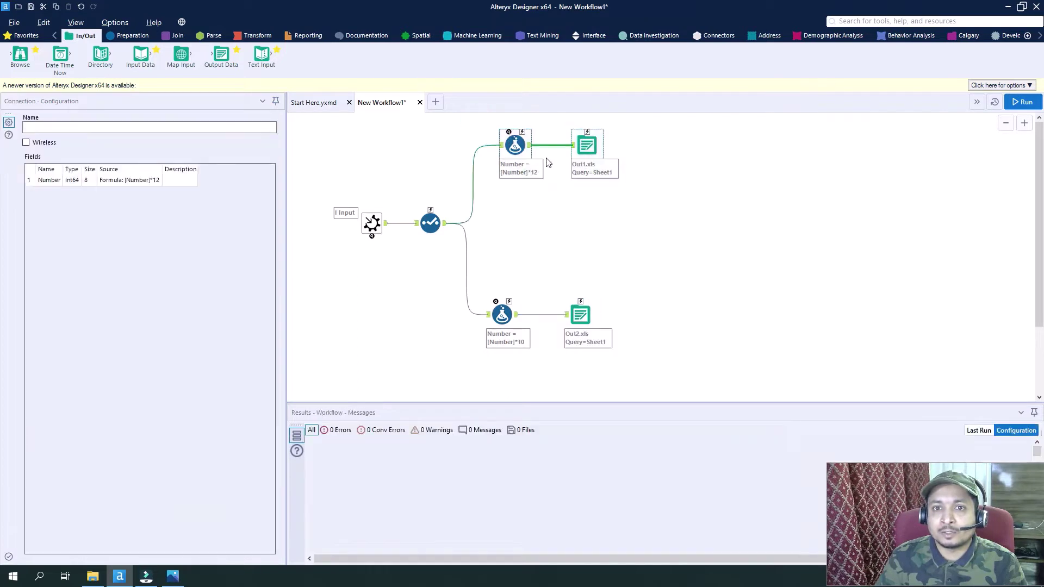
Wrap the upper Formula and Output Data in a new container captioned Con1.
{"action": "right_click", "coordinate": [519, 148]}
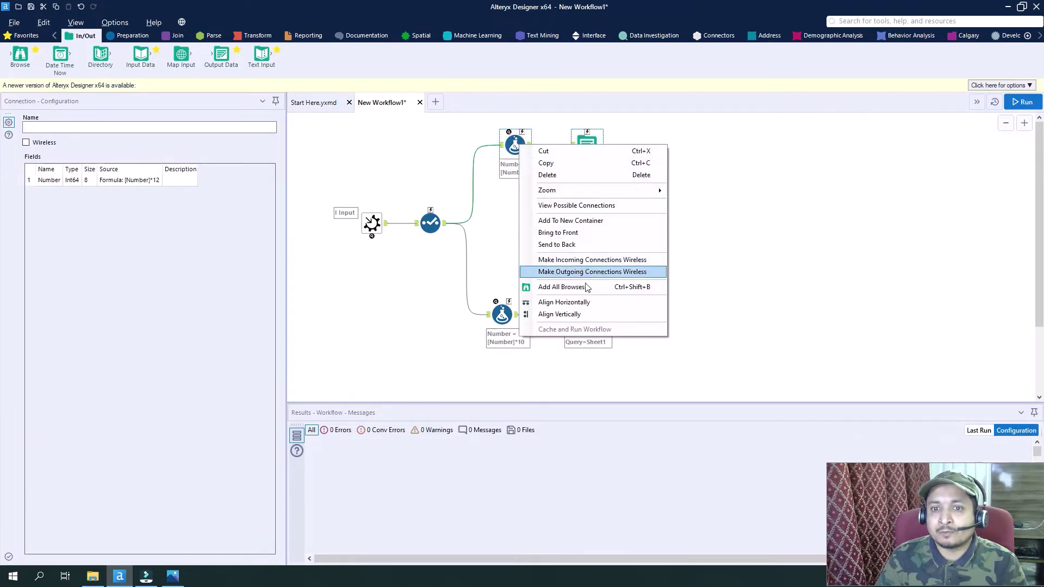
{"action": "left_click", "coordinate": [593, 220]}
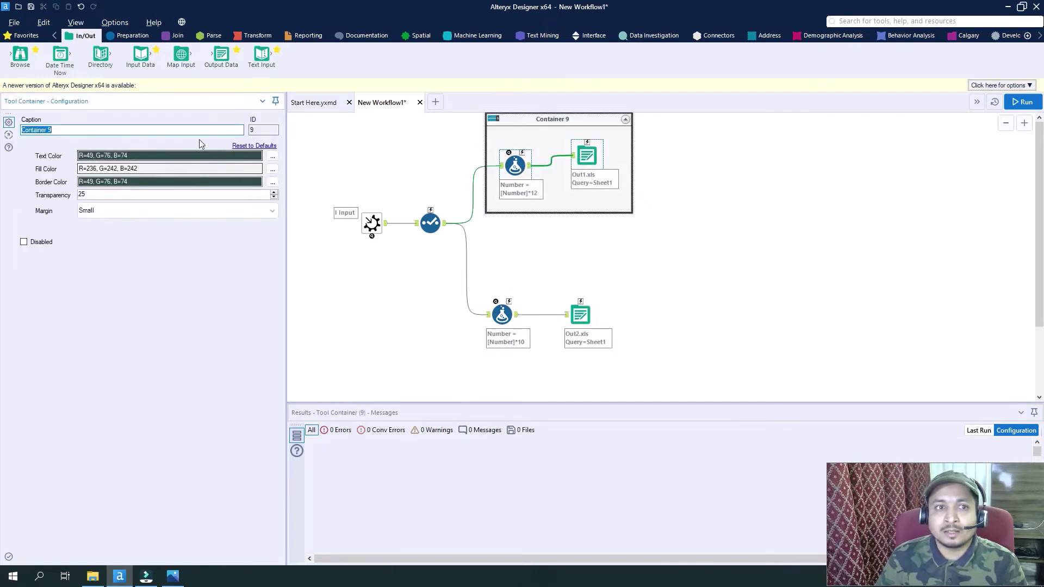
{"action": "type", "text": "Con"}
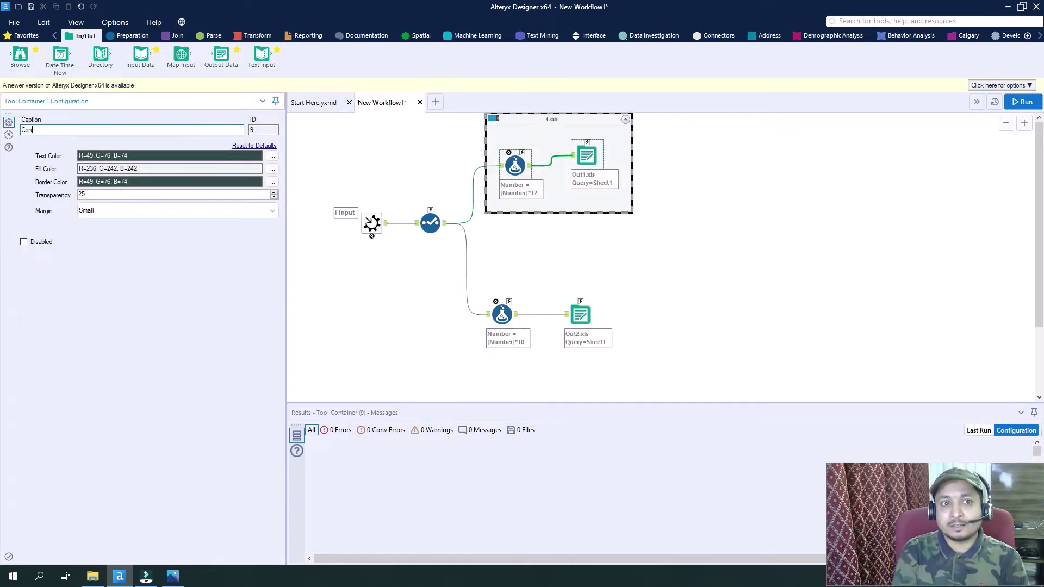
{"action": "type", "text": "1"}
{"action": "left_click", "coordinate": [629, 254]}
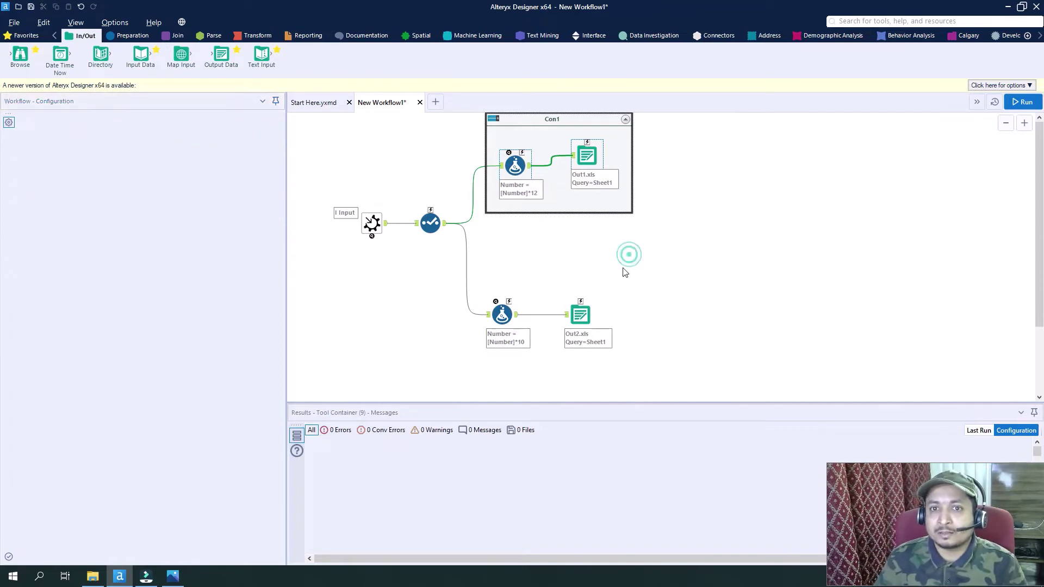
Wrap the lower Formula and Output Data in a new container captioned Con2.
{"action": "left_click_drag", "start_coordinate": [592, 352], "coordinate": [615, 361]}
{"action": "right_click", "coordinate": [498, 318]}
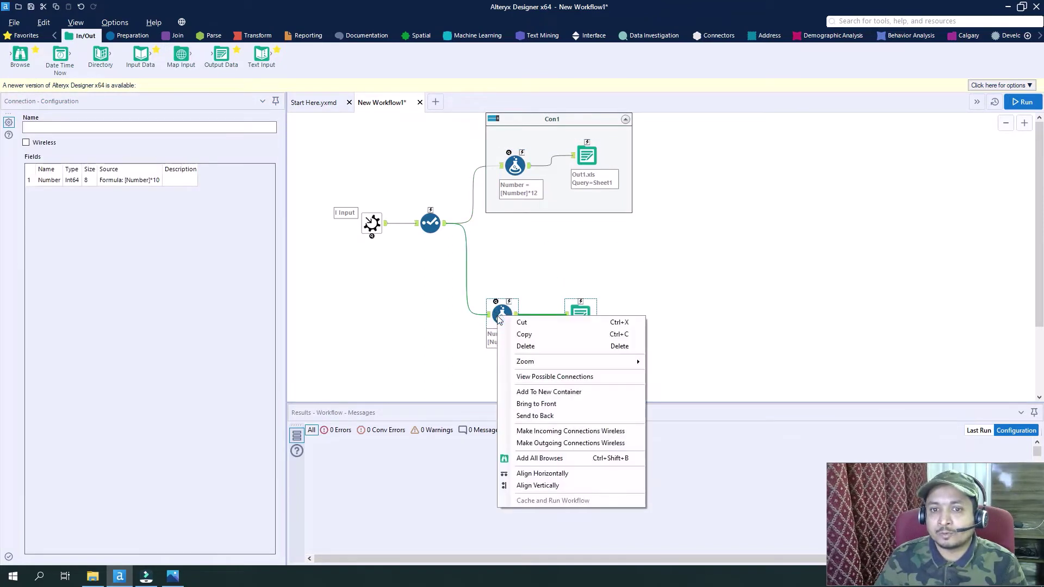
{"action": "left_click", "coordinate": [563, 391]}
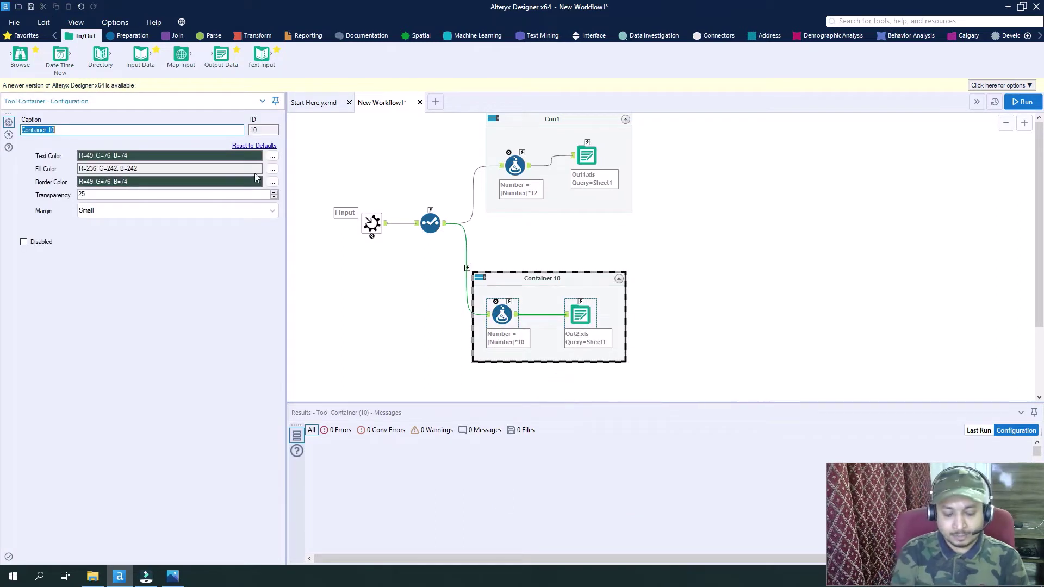
{"action": "type", "text": "Con2"}
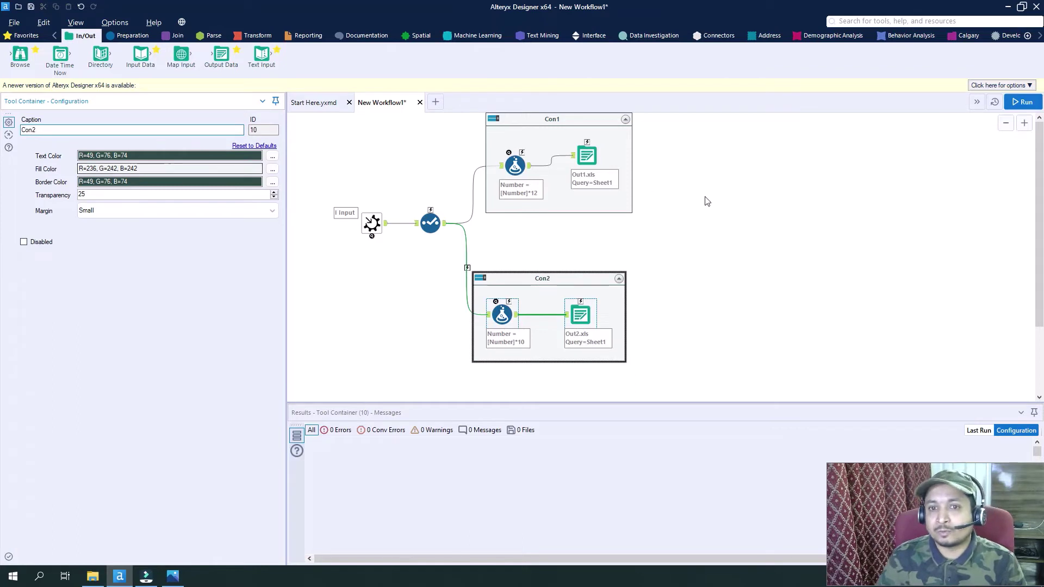
{"action": "left_click", "coordinate": [780, 259]}
{"action": "left_click_drag", "start_coordinate": [551, 276], "coordinate": [564, 275]}
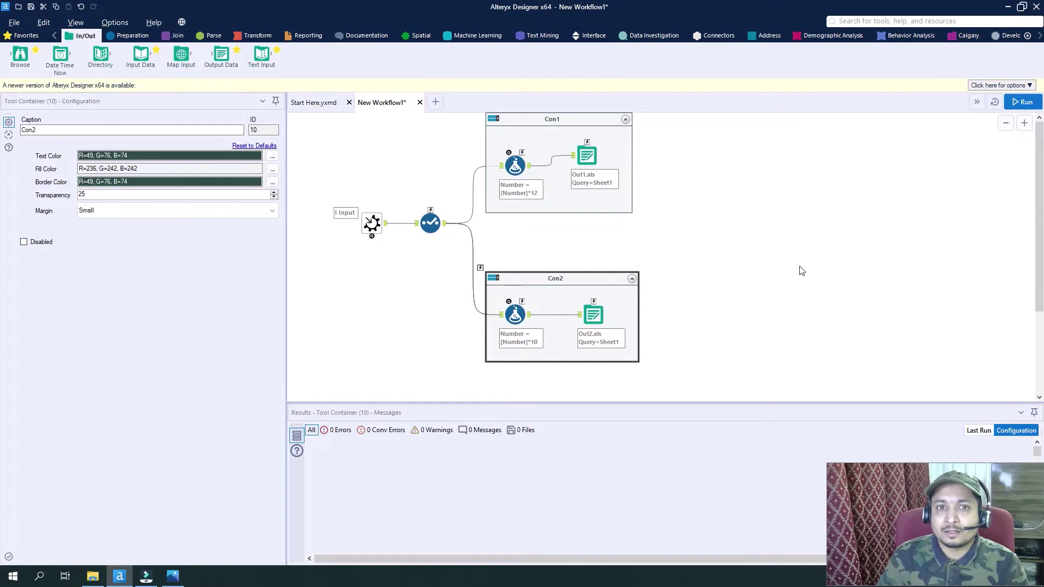
Place a Control Parameter labelled Value on the canvas with an Action tool below it.
{"action": "left_click", "coordinate": [575, 39]}
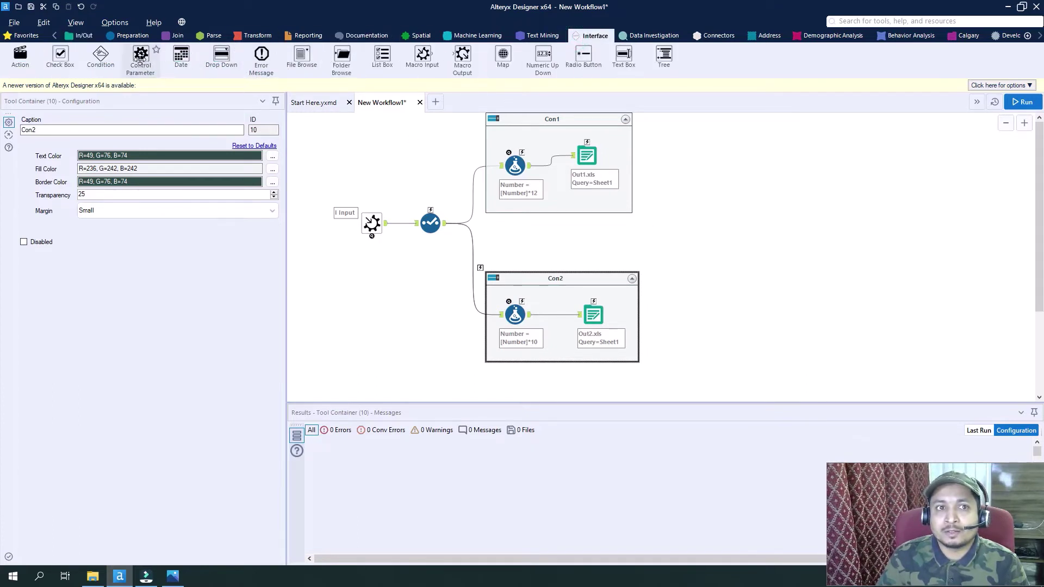
{"action": "left_click_drag", "start_coordinate": [140, 56], "coordinate": [325, 144]}
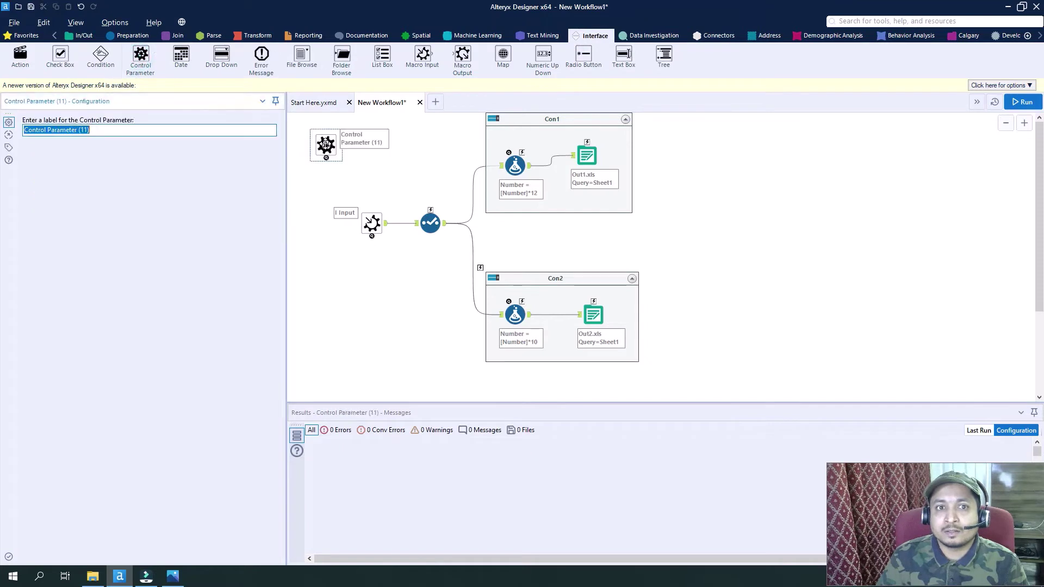
{"action": "type", "text": "Va"}
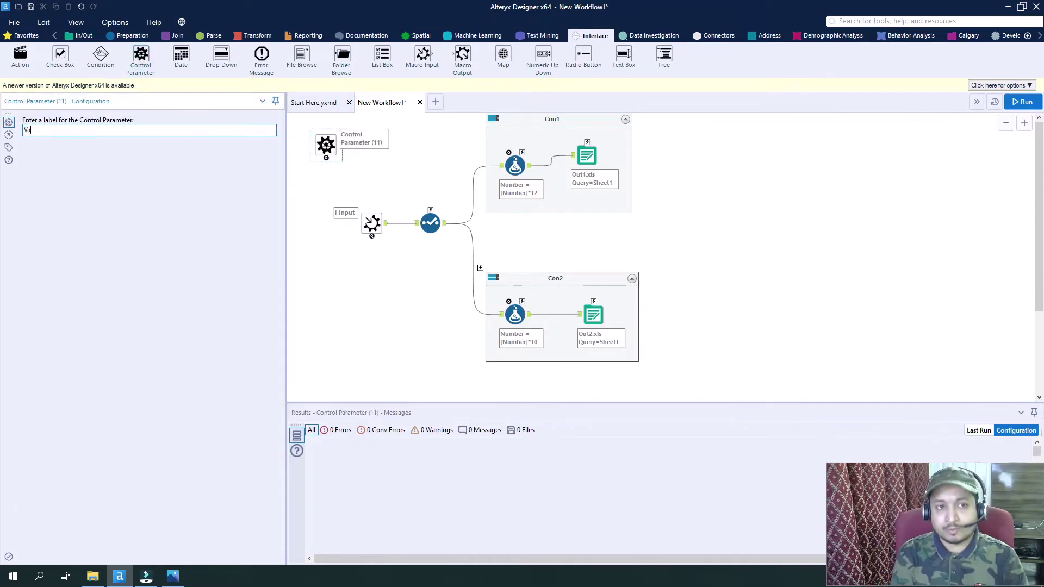
{"action": "type", "text": "lue"}
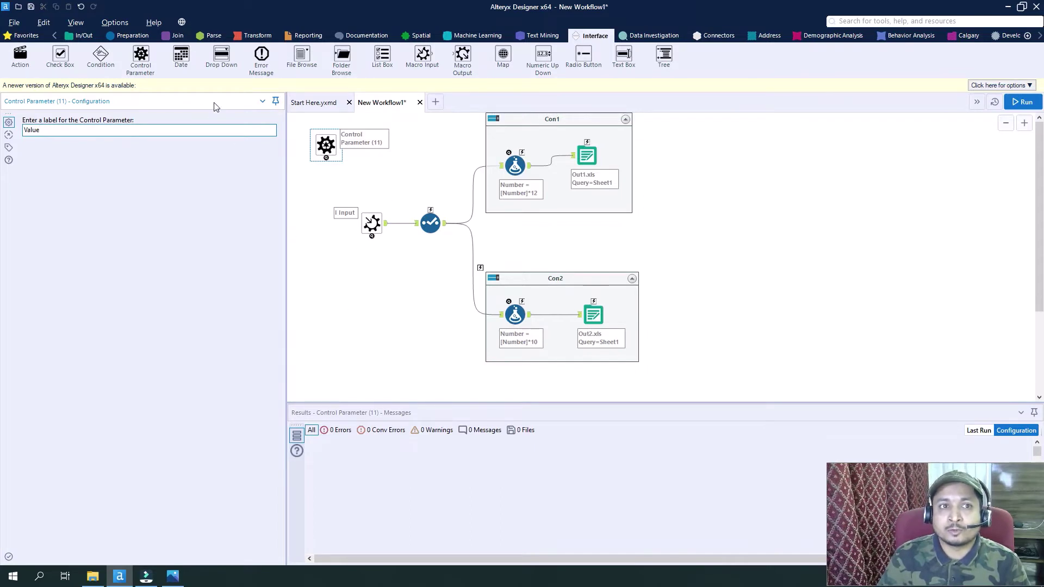
{"action": "left_click_drag", "start_coordinate": [21, 54], "coordinate": [364, 181]}
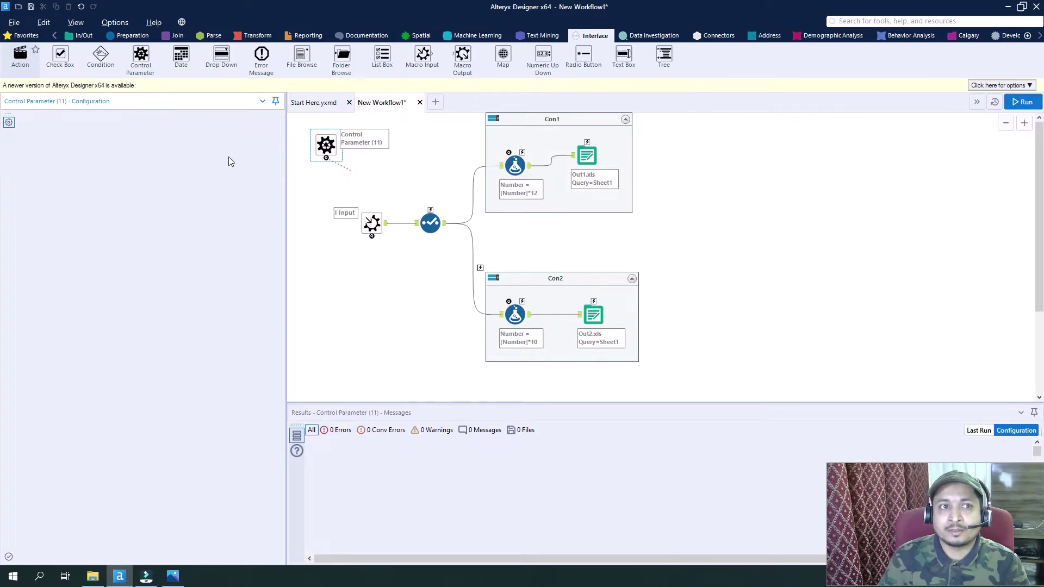
Add a second Action tool and connect the Value parameter to it.
{"action": "left_click_drag", "start_coordinate": [21, 56], "coordinate": [364, 329]}
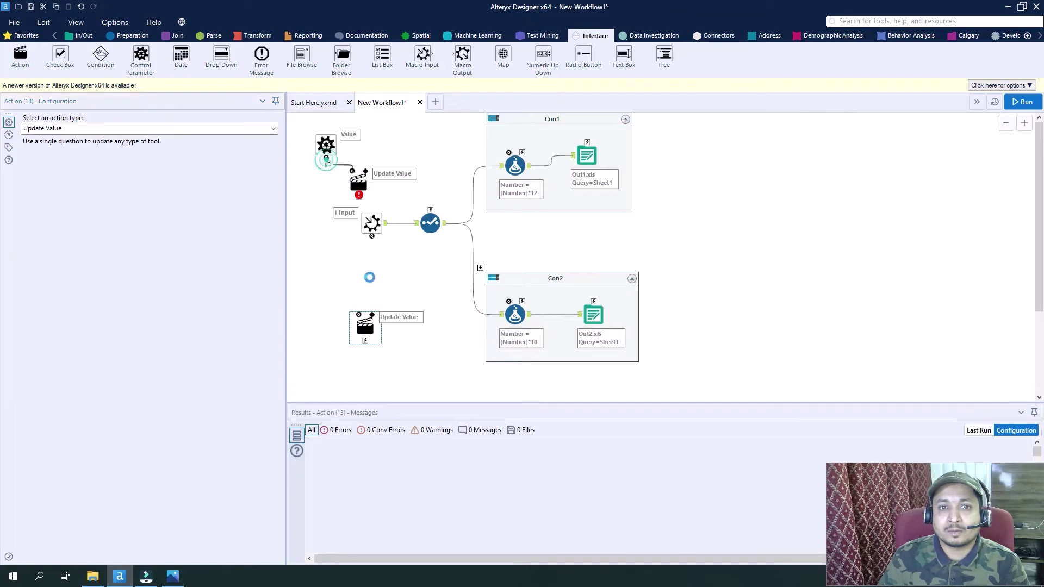
{"action": "left_click_drag", "start_coordinate": [327, 161], "coordinate": [359, 314]}
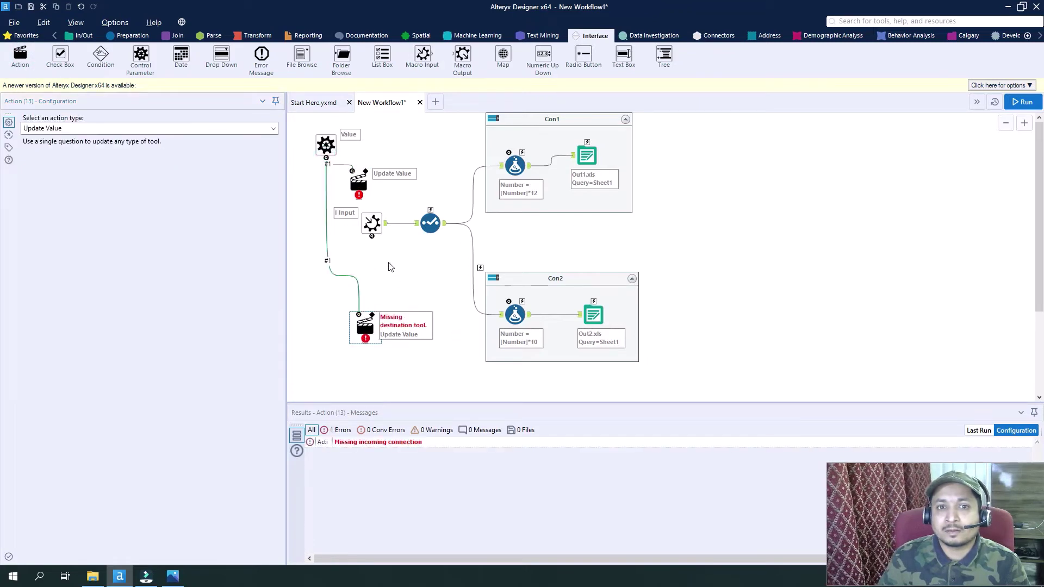
{"action": "left_click", "coordinate": [365, 176]}
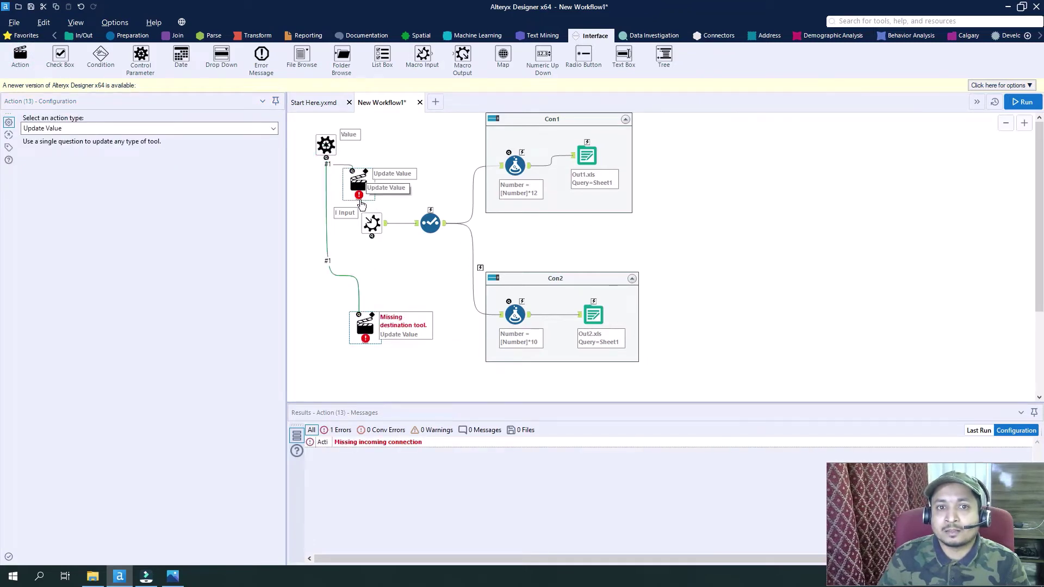
Link the upper Action to container Con1 and the lower Action to Con2.
{"action": "left_click_drag", "start_coordinate": [361, 205], "coordinate": [463, 142]}
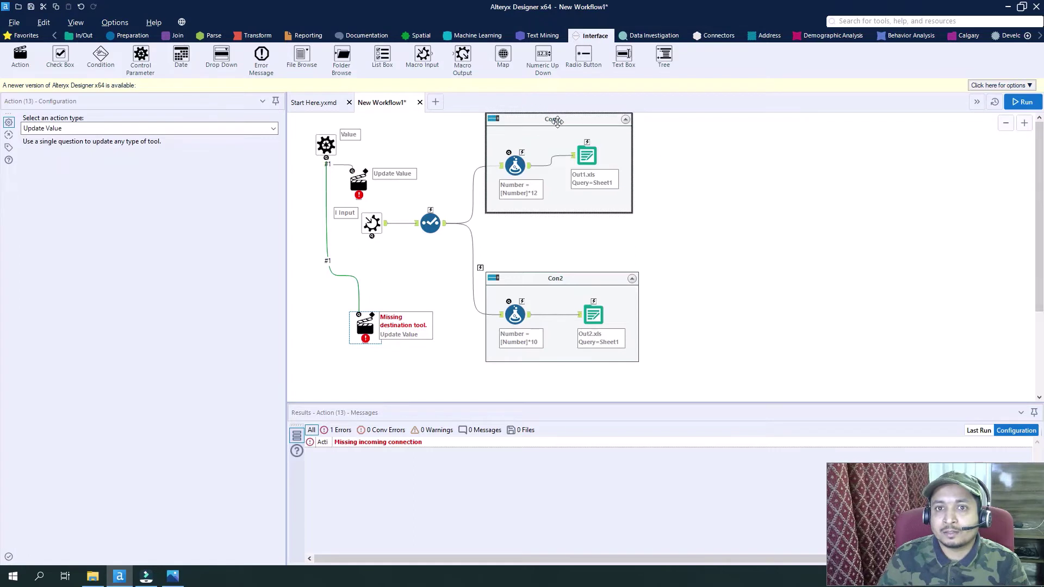
{"action": "left_click_drag", "start_coordinate": [556, 118], "coordinate": [562, 136]}
{"action": "left_click_drag", "start_coordinate": [360, 196], "coordinate": [496, 130]}
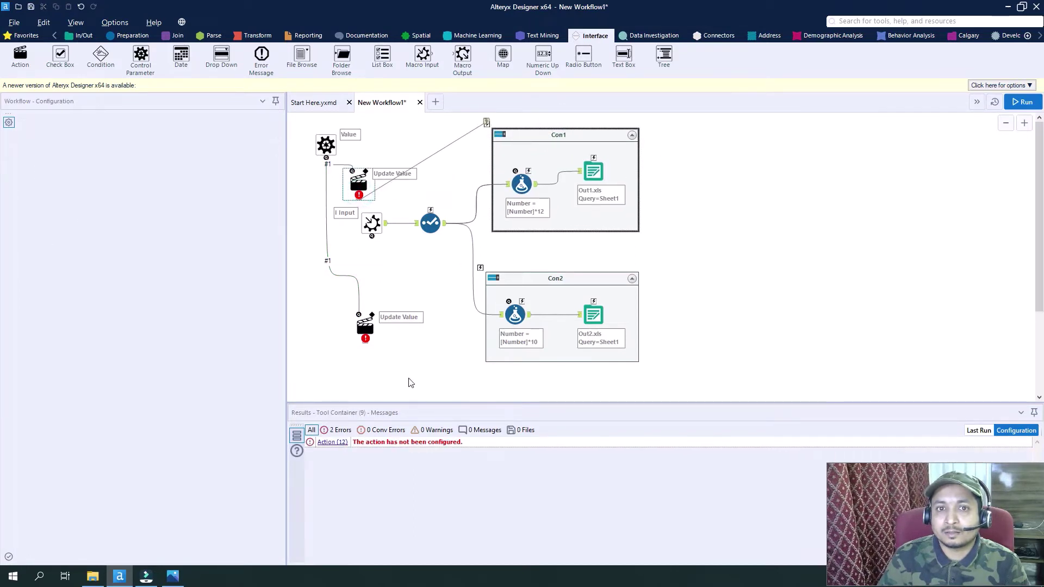
{"action": "left_click", "coordinate": [407, 375]}
{"action": "left_click", "coordinate": [375, 332]}
{"action": "left_click_drag", "start_coordinate": [370, 341], "coordinate": [480, 269]}
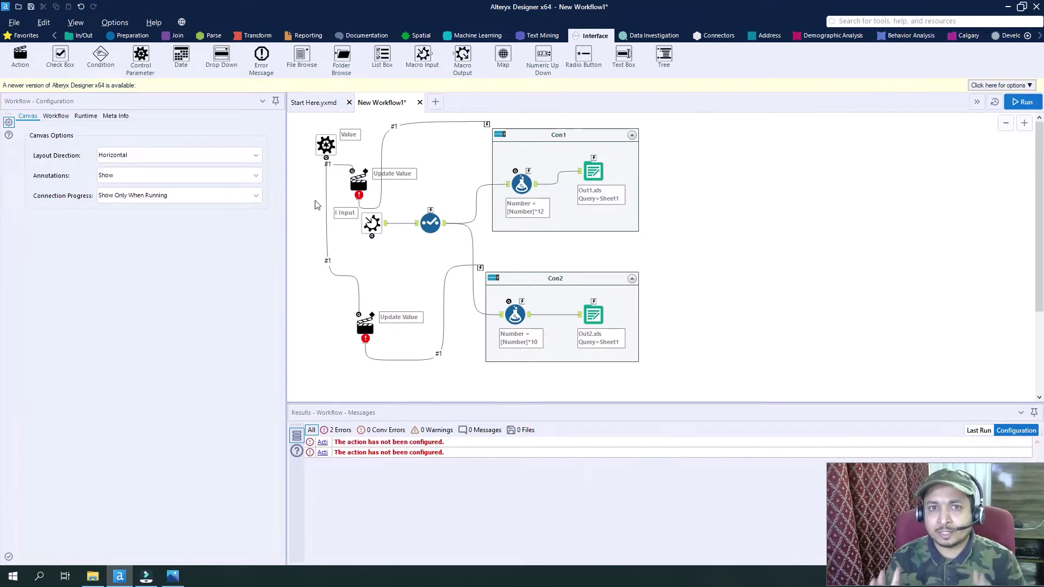
Save the macro file as NumberCorrectingMacro.yxmc.
{"action": "left_click", "coordinate": [31, 6]}
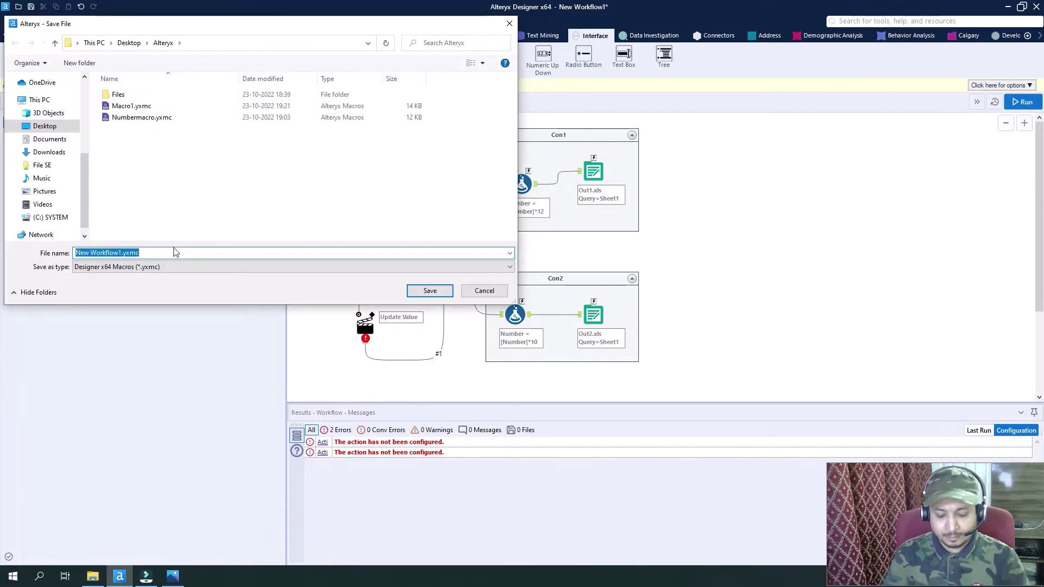
{"action": "type", "text": "Numbe"}
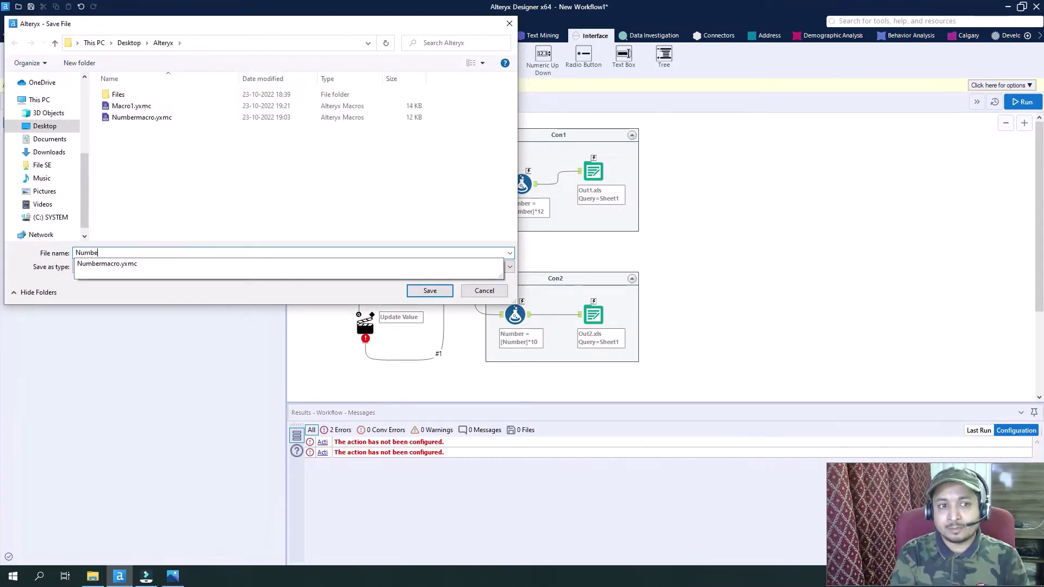
{"action": "type", "text": "rCorr"}
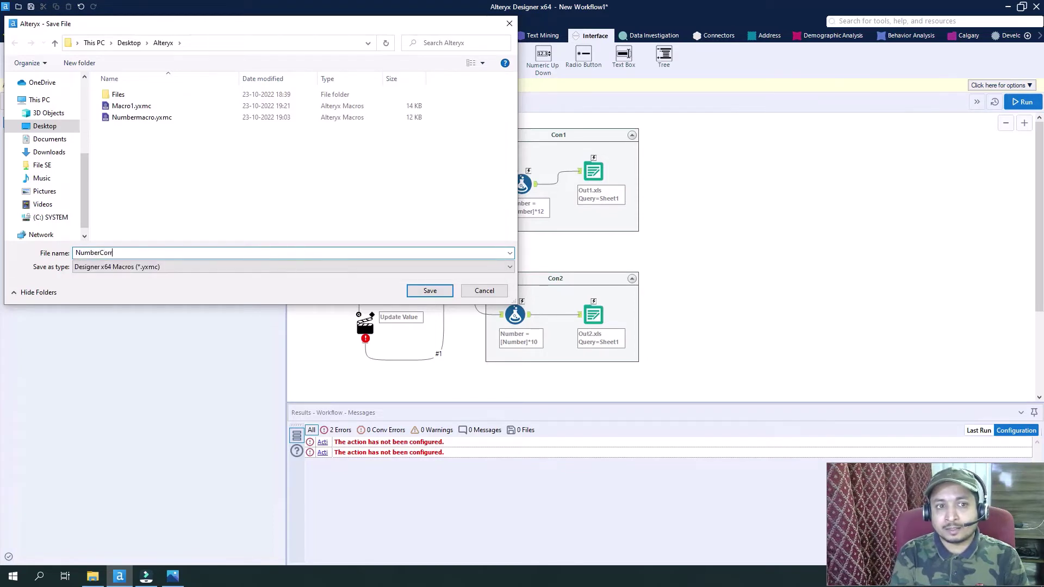
{"action": "type", "text": "ectingMacro"}
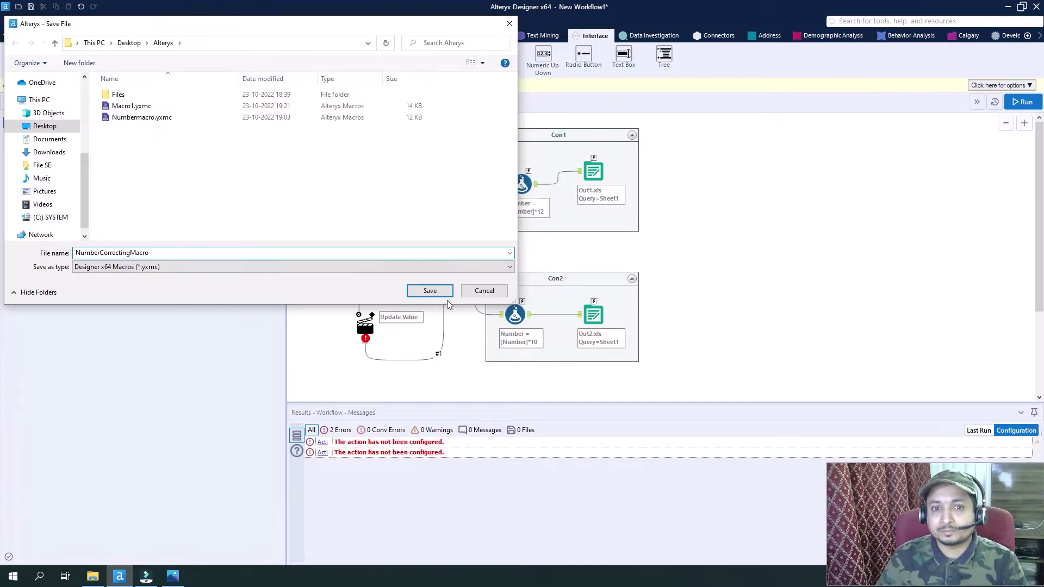
{"action": "left_click", "coordinate": [429, 290]}
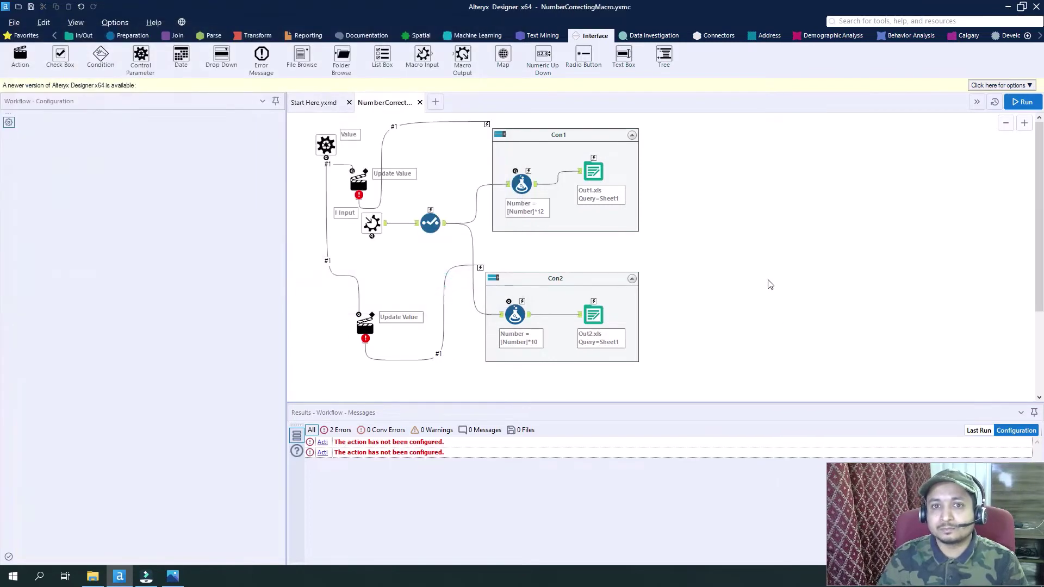
Start a new blank workflow.
{"action": "left_click", "coordinate": [507, 154]}
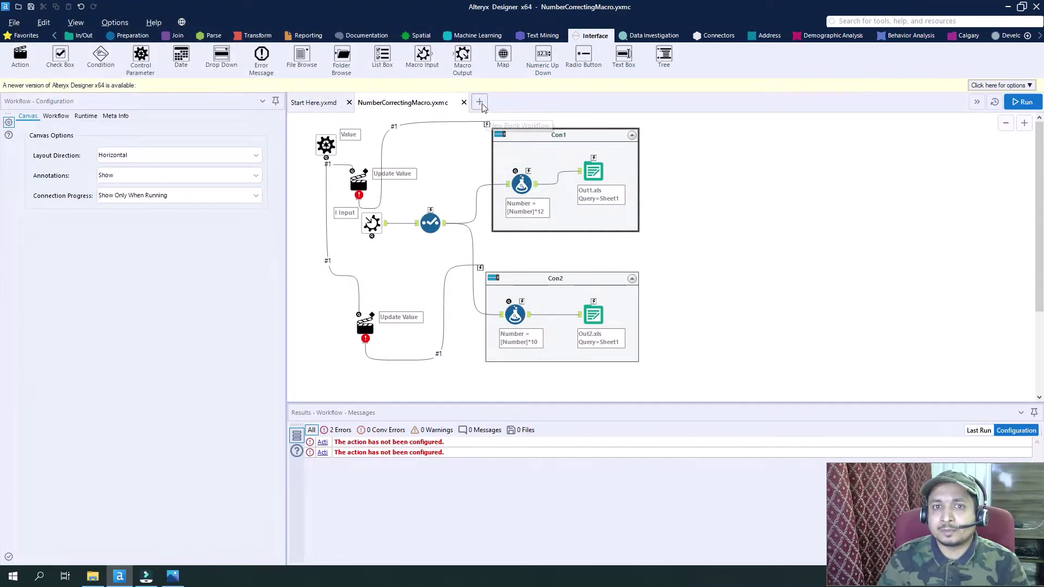
{"action": "left_click", "coordinate": [481, 103]}
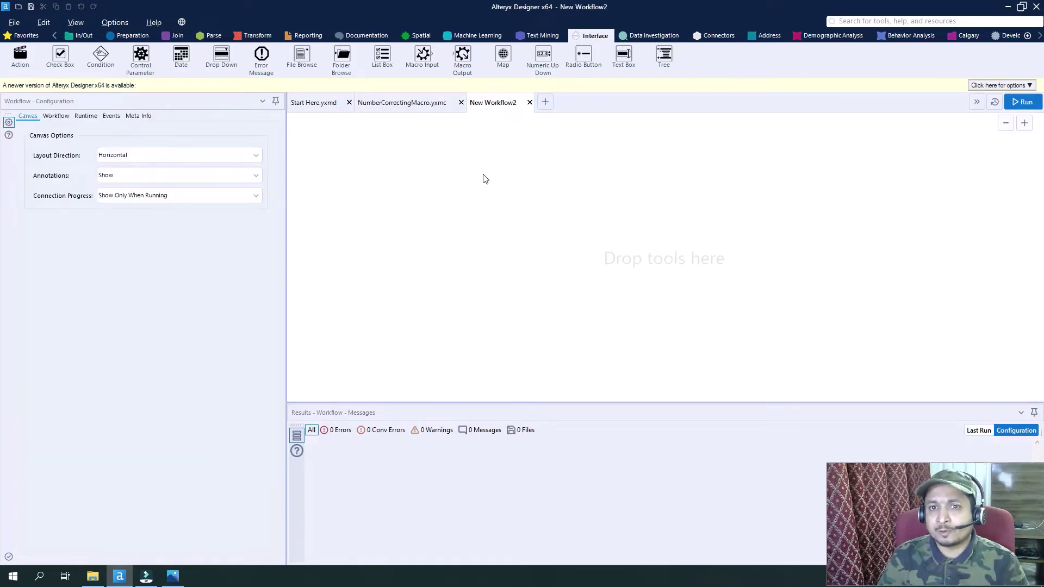
{"action": "left_click", "coordinate": [466, 217]}
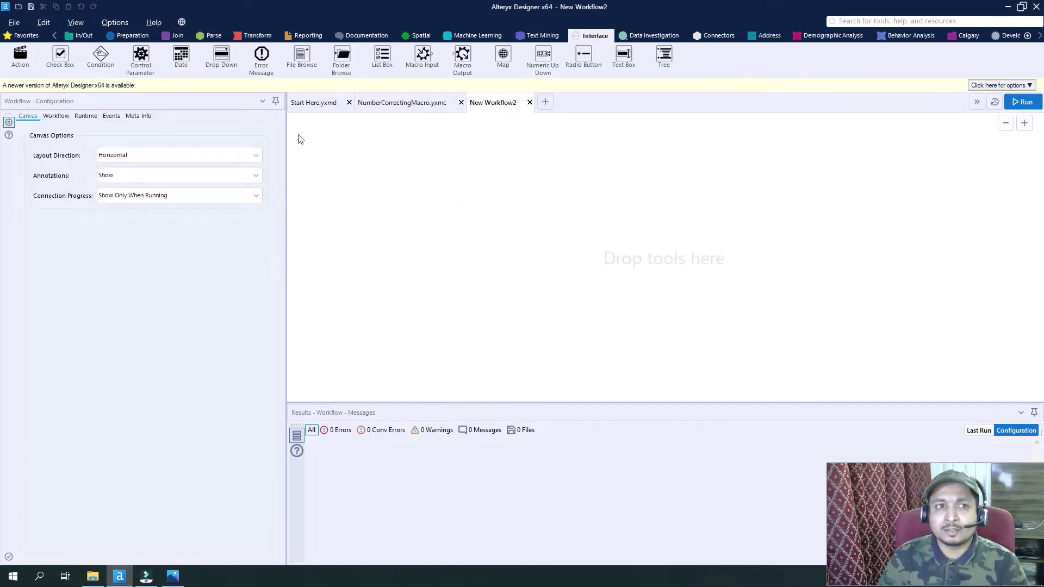
Add a Text Input whose Number column holds the value 209.
{"action": "left_click", "coordinate": [65, 37]}
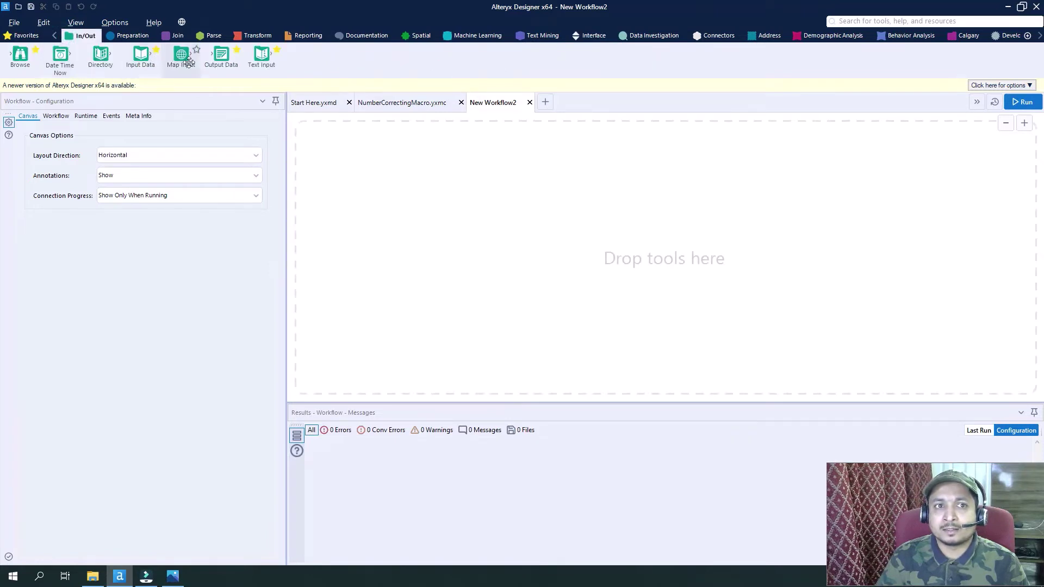
{"action": "left_click_drag", "start_coordinate": [261, 54], "coordinate": [404, 224]}
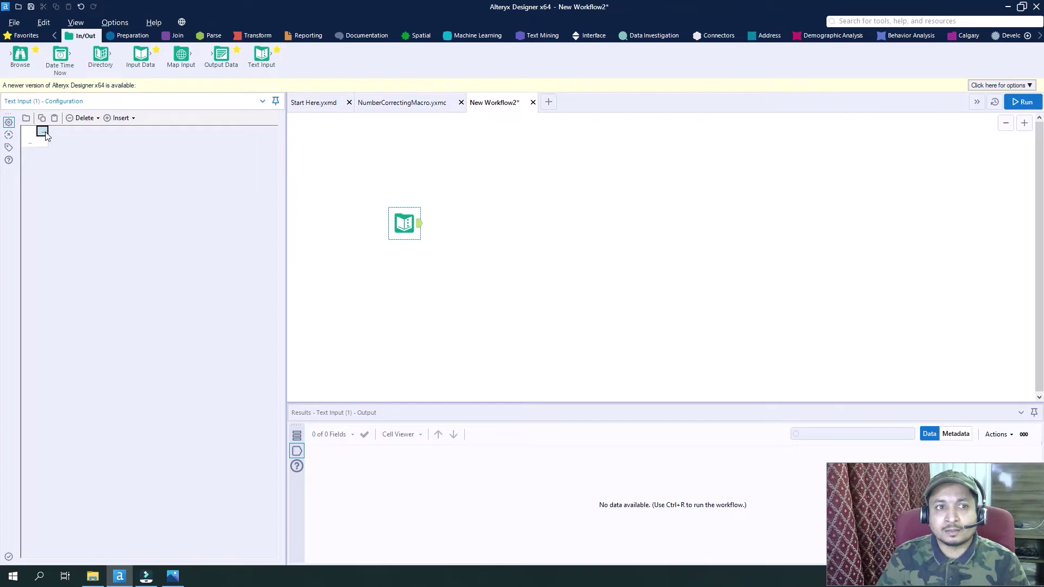
{"action": "left_click", "coordinate": [43, 129]}
{"action": "type", "text": "Number"}
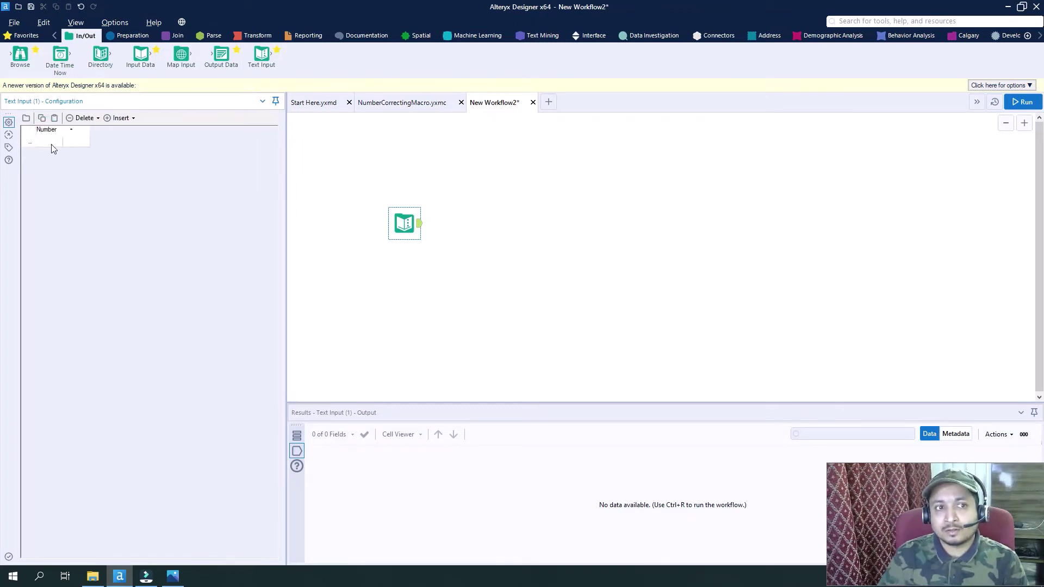
{"action": "left_click", "coordinate": [51, 144]}
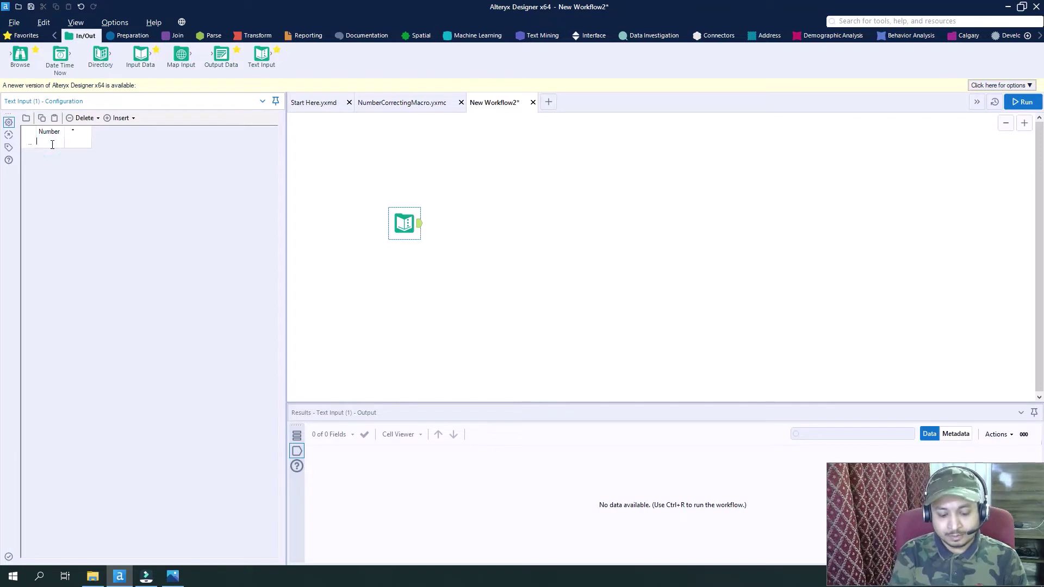
{"action": "type", "text": "209"}
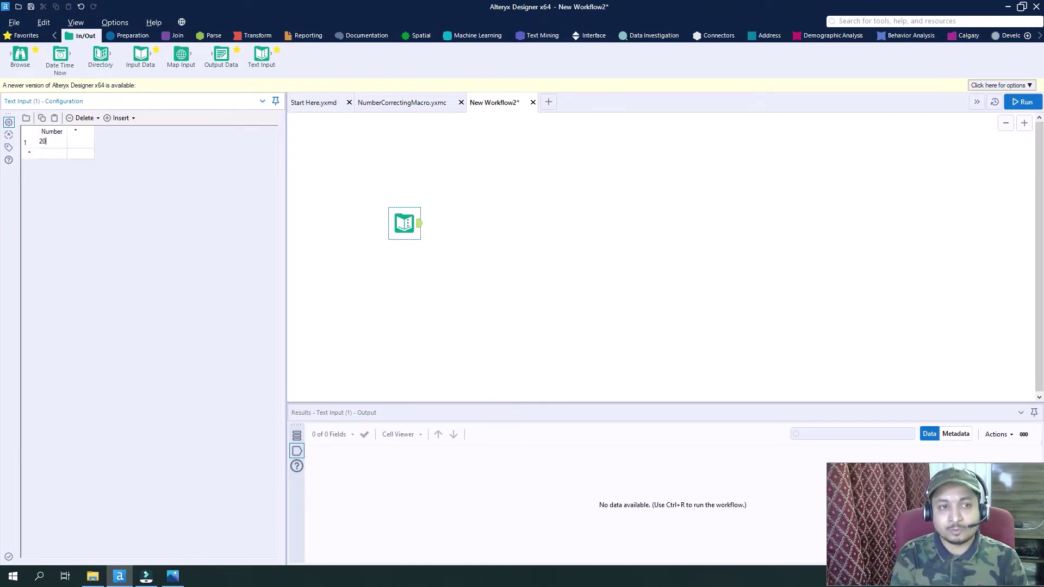
{"action": "left_click", "coordinate": [486, 236]}
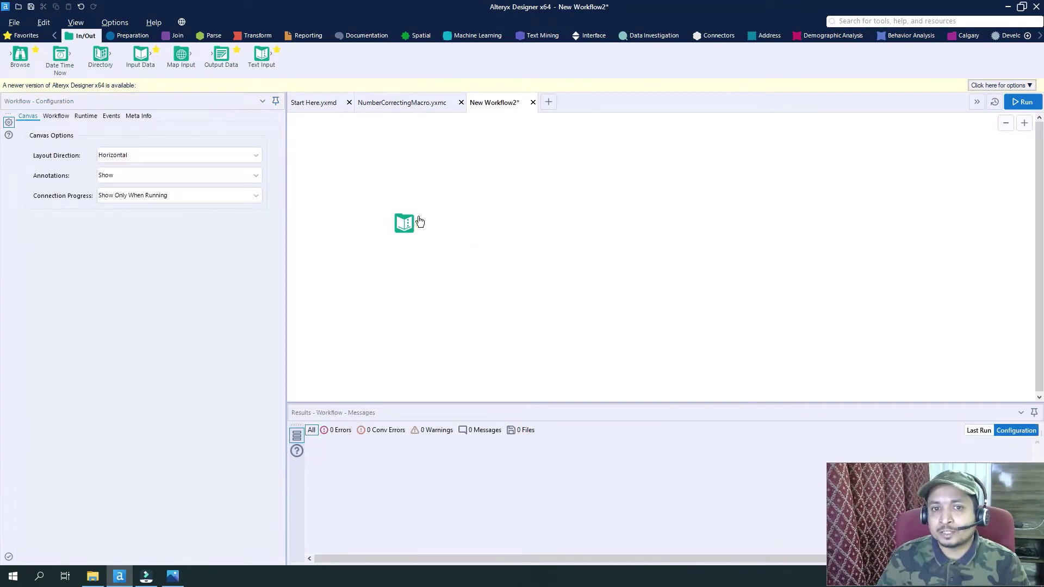
{"action": "left_click", "coordinate": [417, 222]}
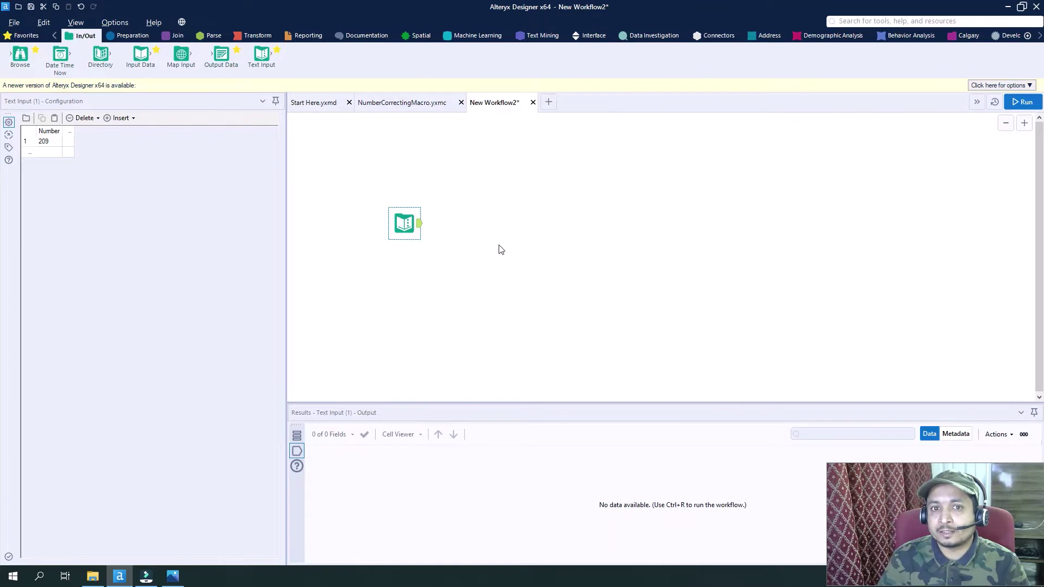
Insert the NumberCorrectingMacro tool and place it beside the Text Input.
{"action": "right_click", "coordinate": [538, 225]}
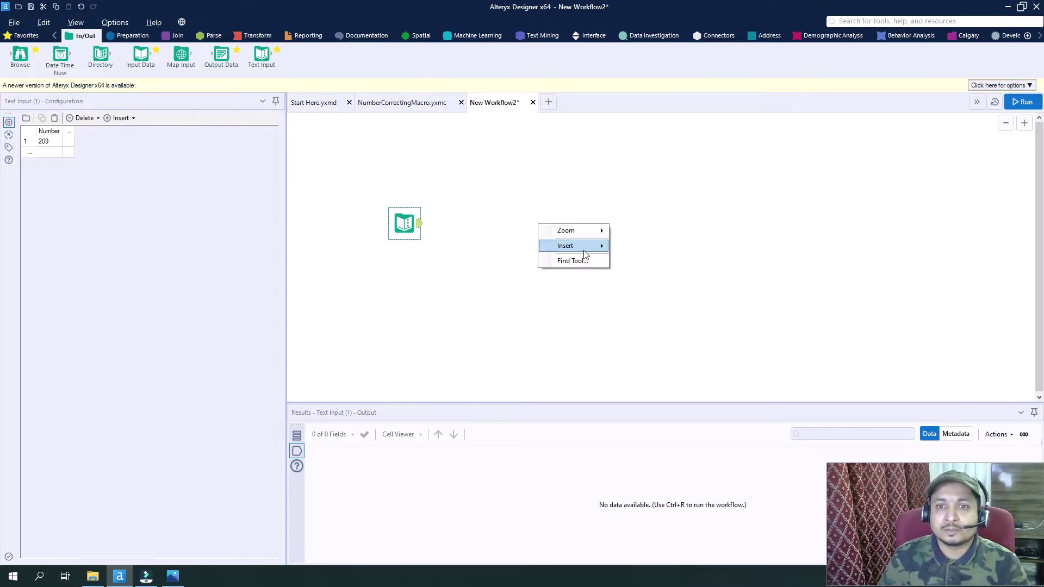
{"action": "mouse_move", "coordinate": [581, 248]}
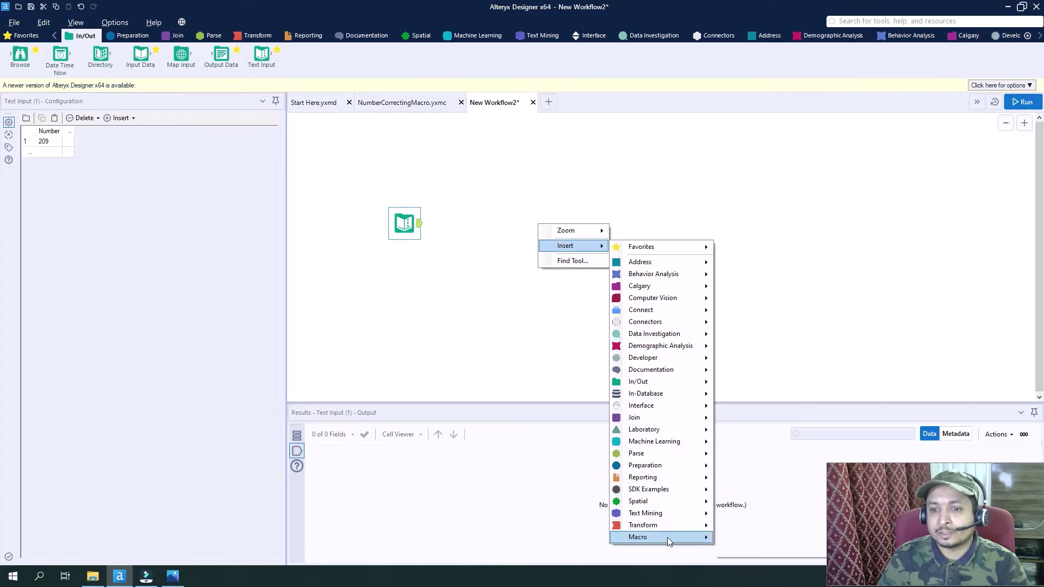
{"action": "mouse_move", "coordinate": [678, 543]}
{"action": "left_click", "coordinate": [766, 554]}
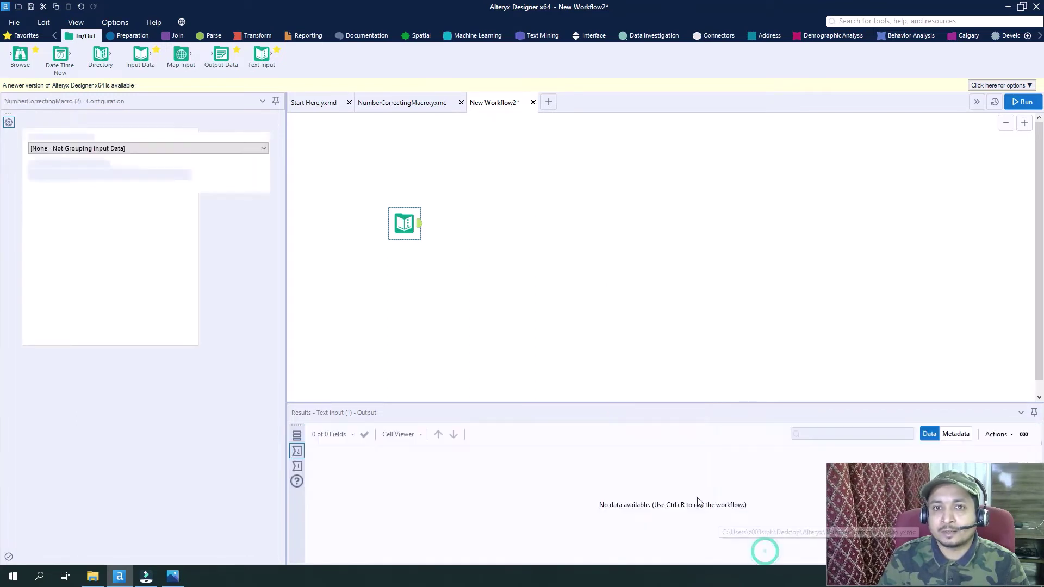
{"action": "left_click_drag", "start_coordinate": [553, 239], "coordinate": [527, 225]}
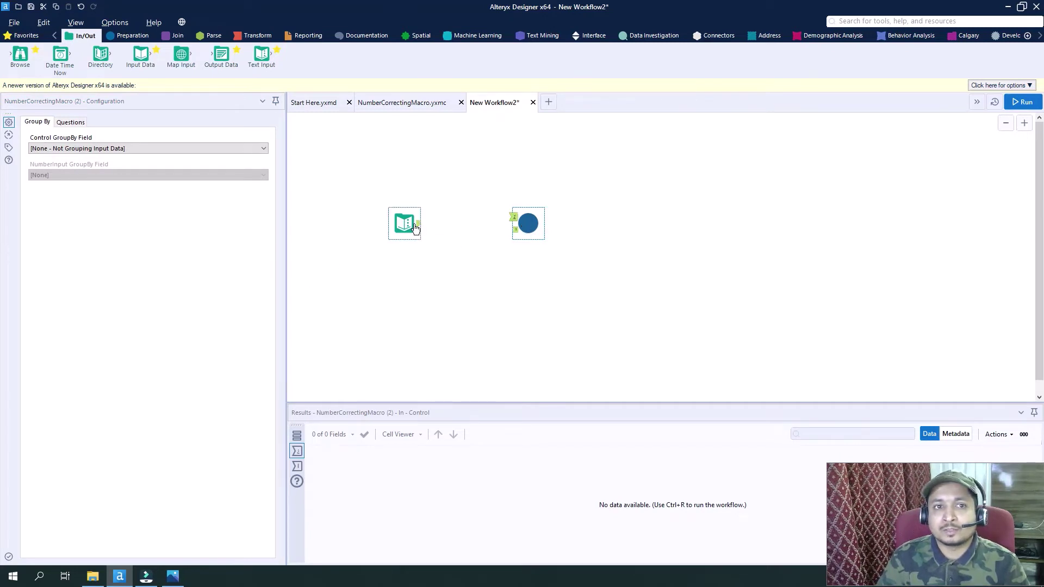
Connect the Text Input (209) to the macro, leaving Control GroupBy Field as None.
{"action": "left_click", "coordinate": [136, 37]}
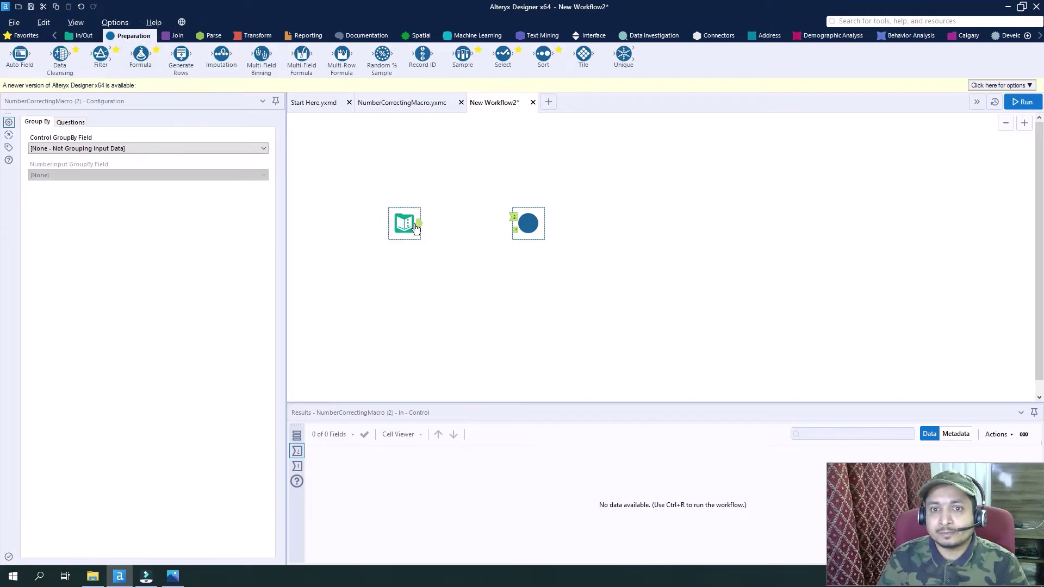
{"action": "left_click_drag", "start_coordinate": [418, 224], "coordinate": [516, 234]}
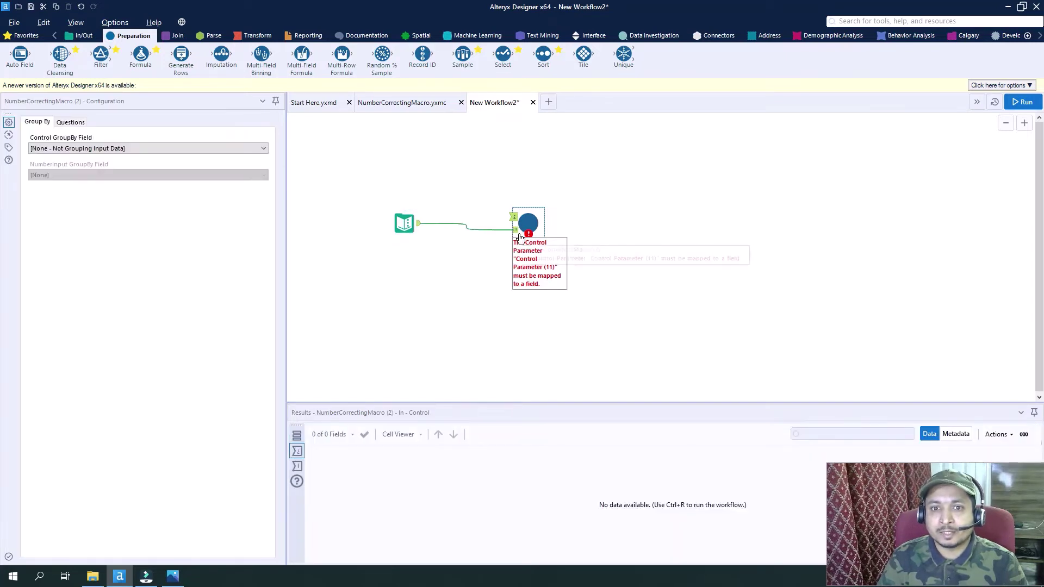
{"action": "left_click", "coordinate": [198, 147]}
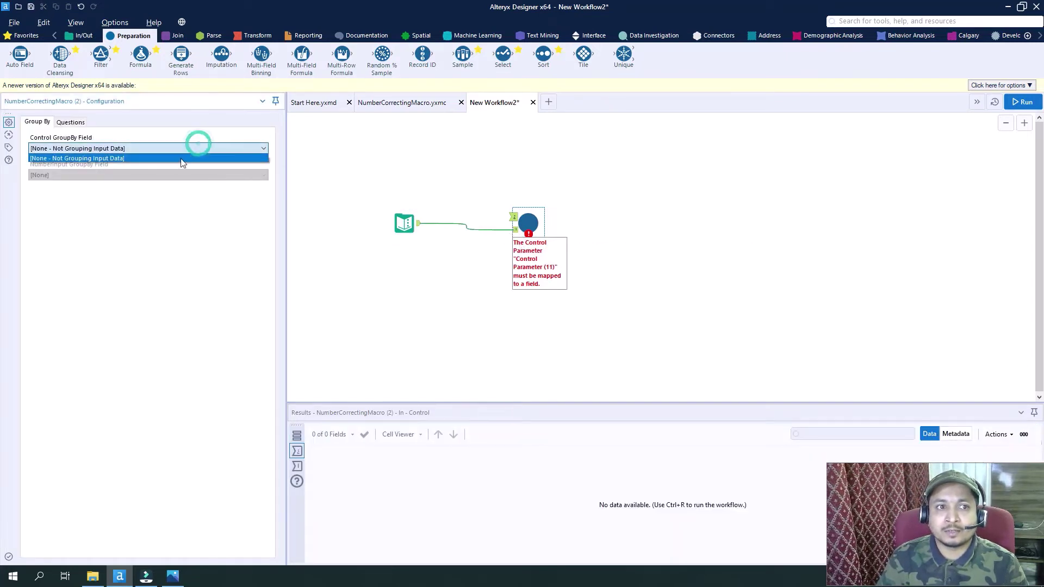
{"action": "left_click", "coordinate": [257, 159]}
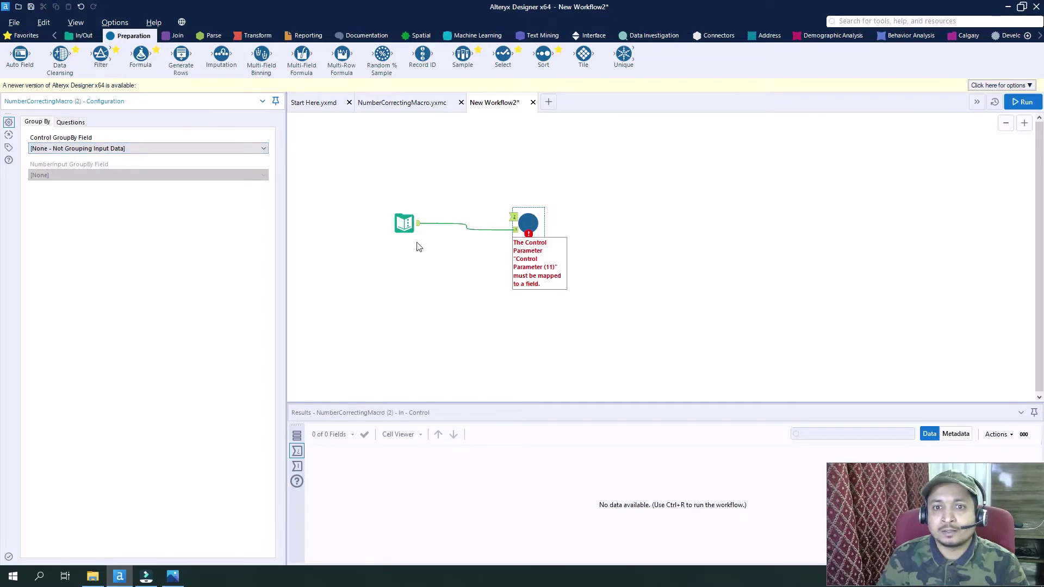
{"action": "left_click", "coordinate": [402, 223]}
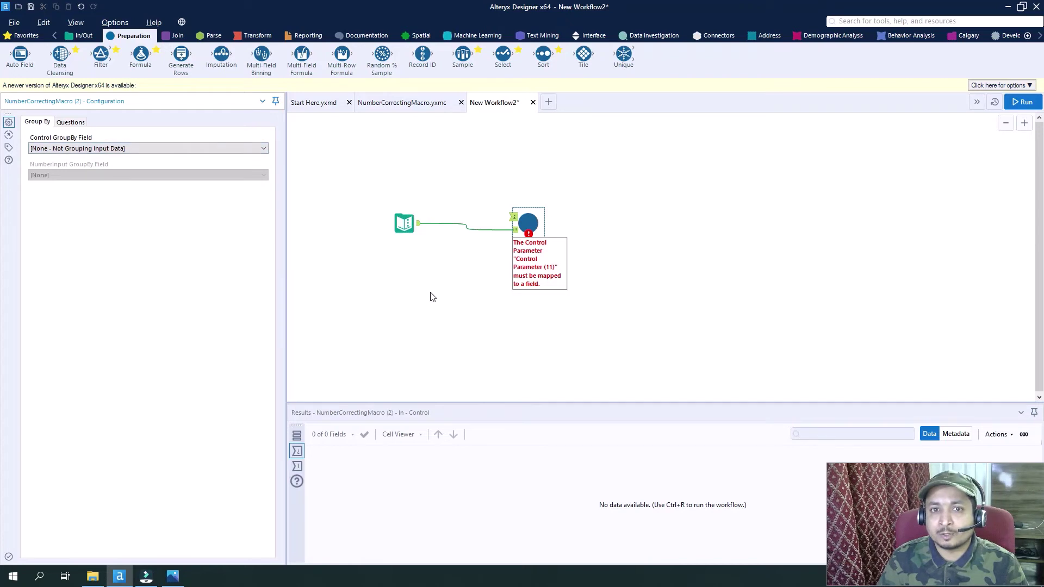
{"action": "left_click", "coordinate": [403, 222]}
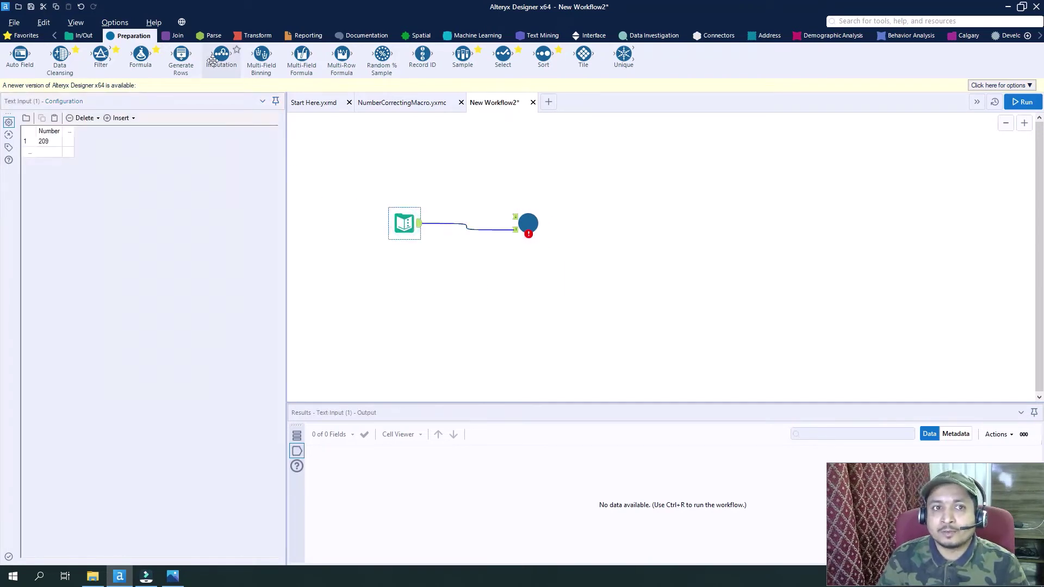
In the NumberCorrectingMacro workflow, disable container Con2.
{"action": "left_click", "coordinate": [396, 102]}
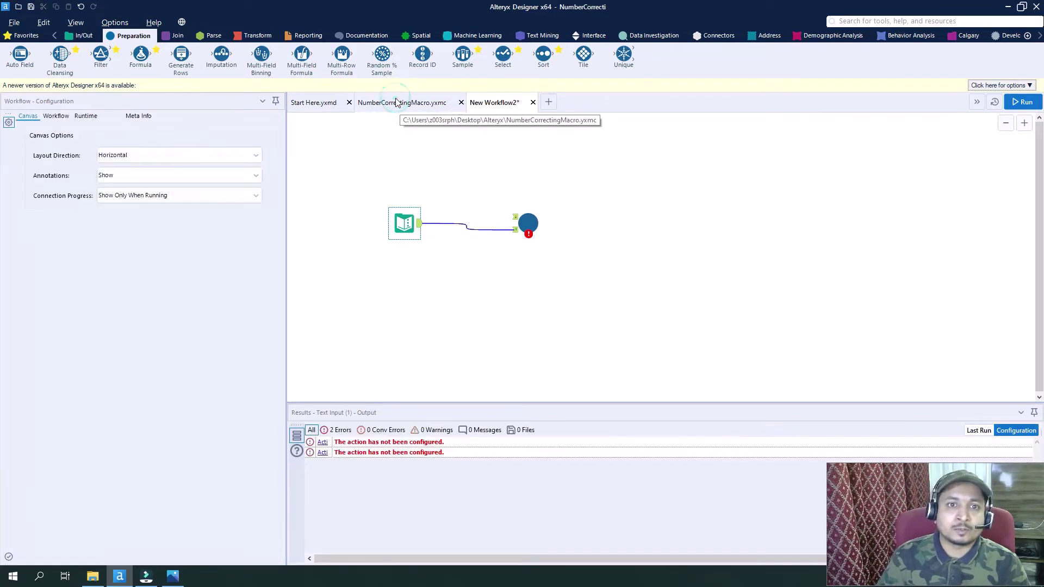
{"action": "left_click", "coordinate": [370, 192]}
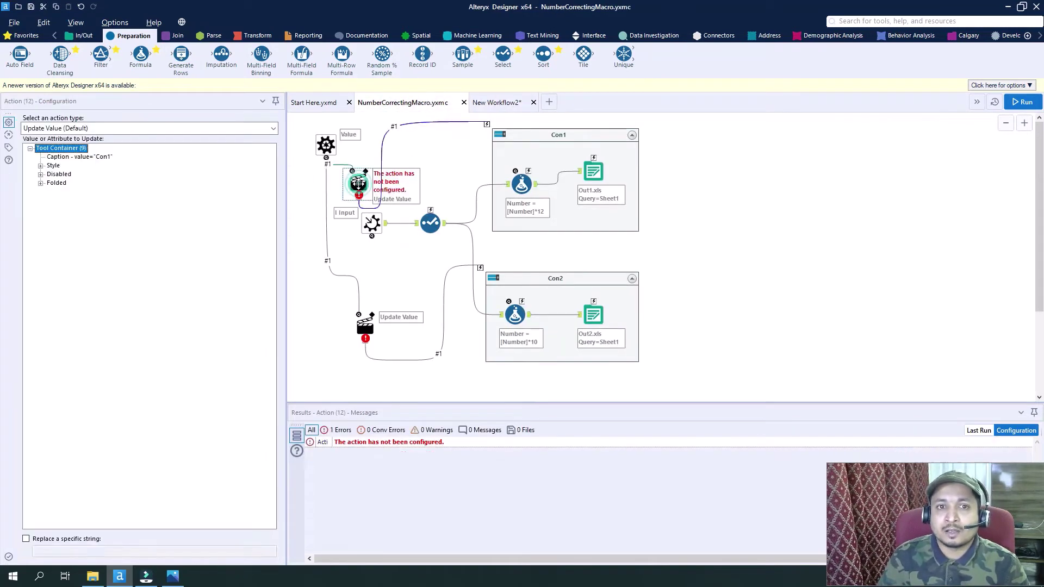
{"action": "left_click", "coordinate": [40, 174]}
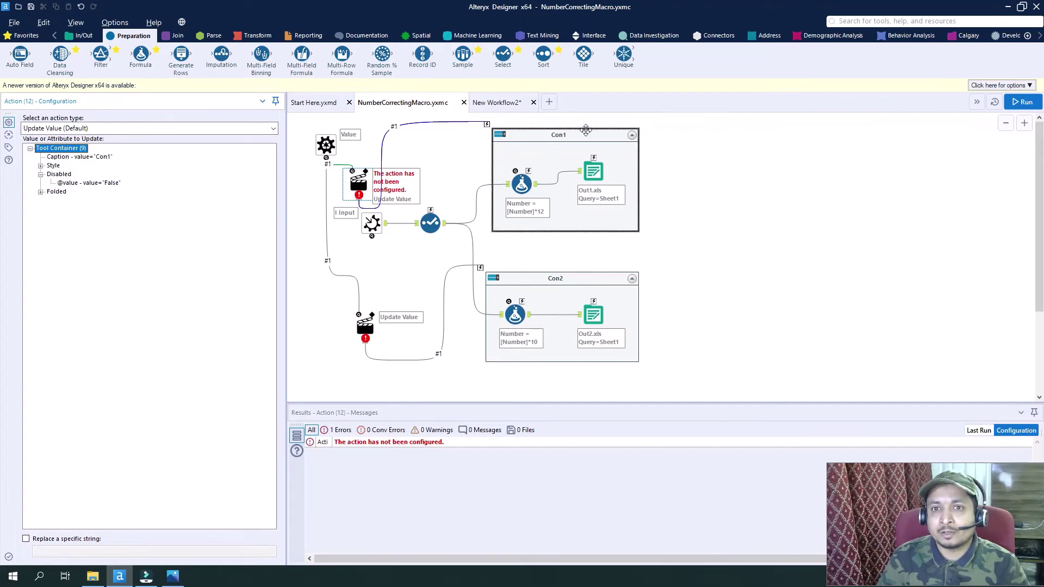
{"action": "left_click", "coordinate": [492, 281]}
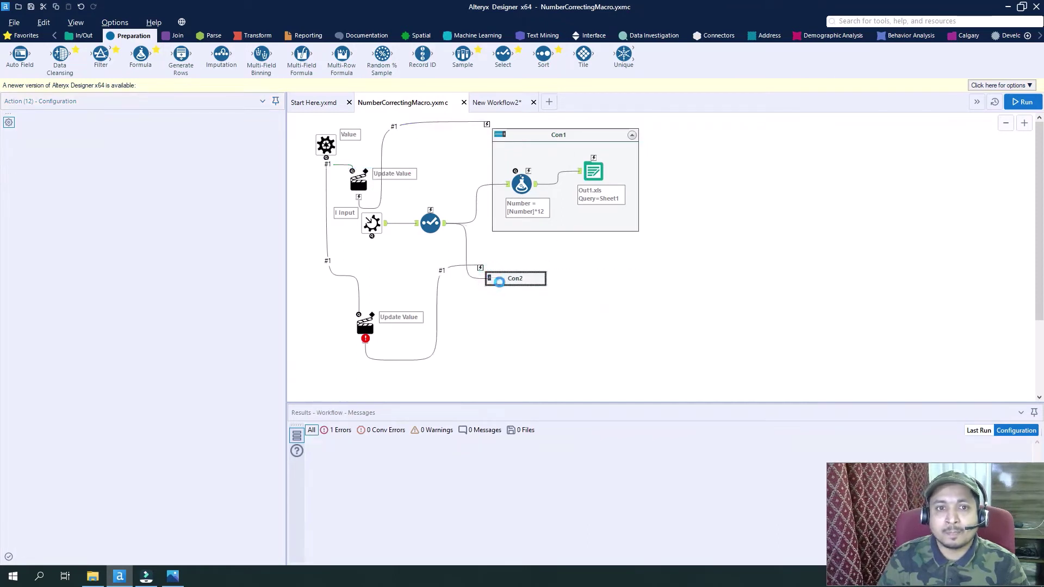
{"action": "left_click", "coordinate": [359, 184]}
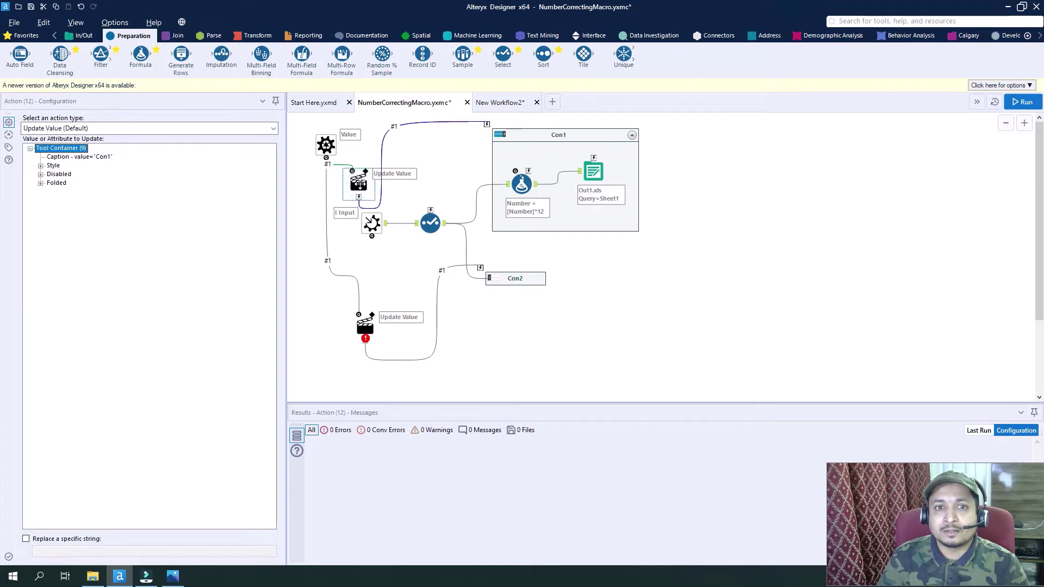
{"action": "left_click", "coordinate": [40, 175]}
{"action": "left_click", "coordinate": [96, 184]}
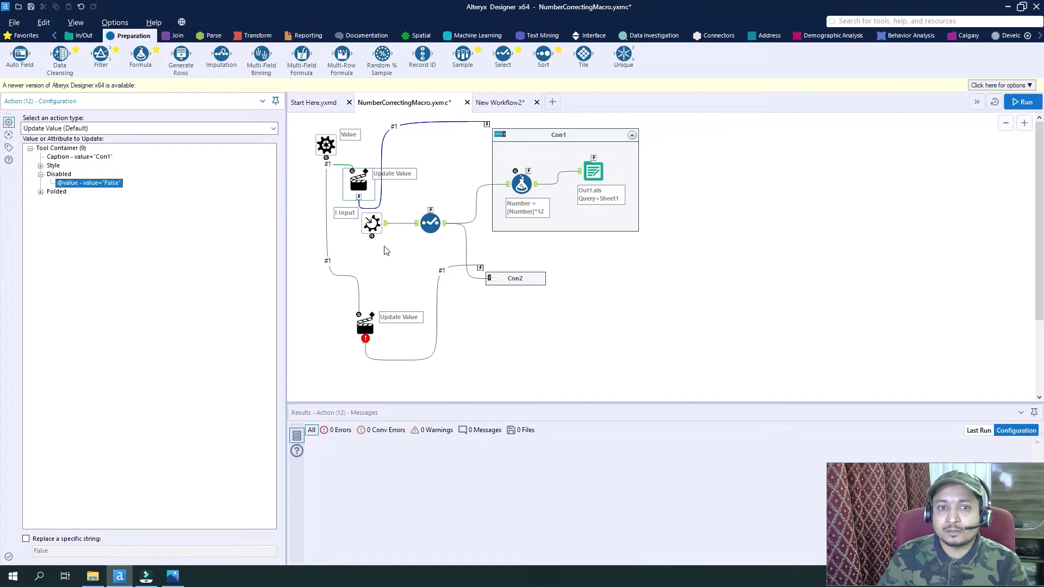
{"action": "left_click", "coordinate": [25, 539]}
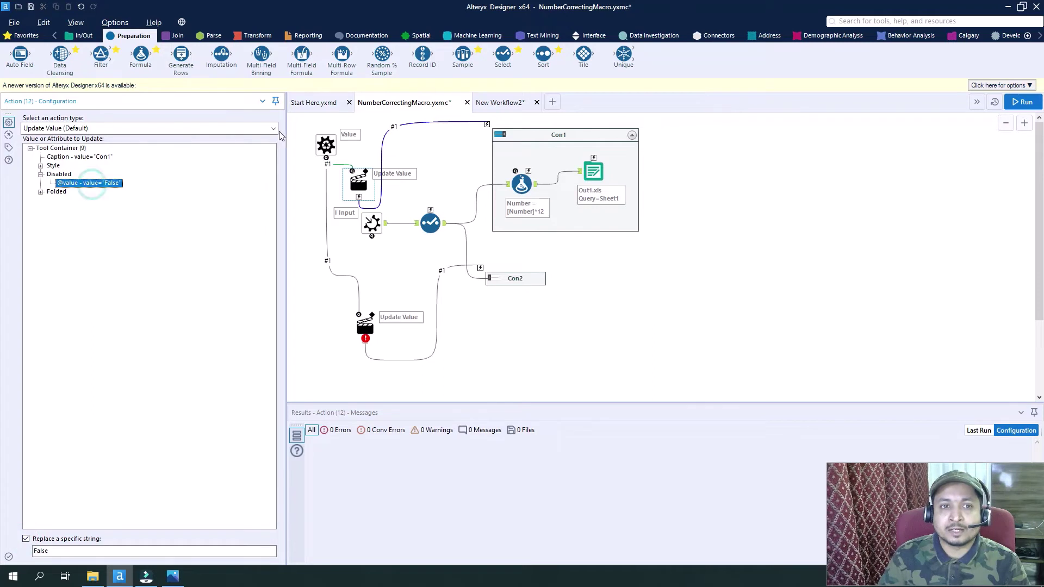
Switch the Con1 action to Update Value with Formula and open its formula editor.
{"action": "left_click", "coordinate": [98, 128]}
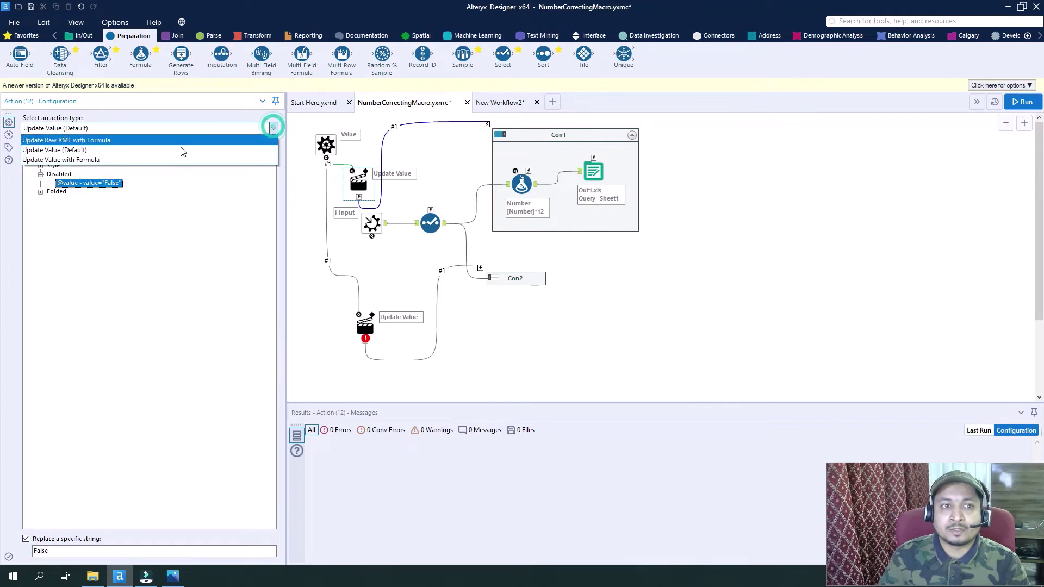
{"action": "left_click", "coordinate": [104, 160]}
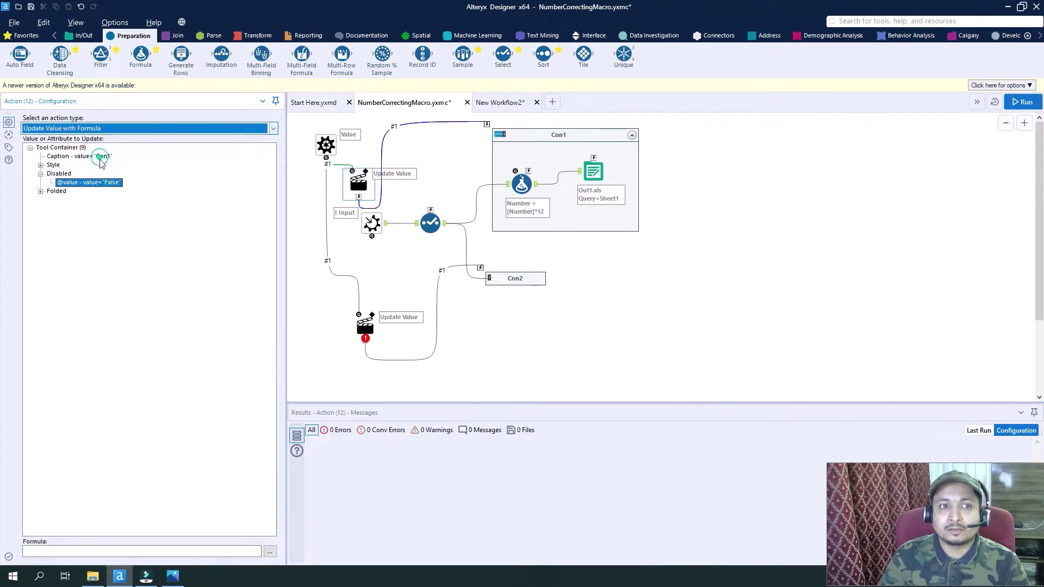
{"action": "left_click", "coordinate": [270, 551]}
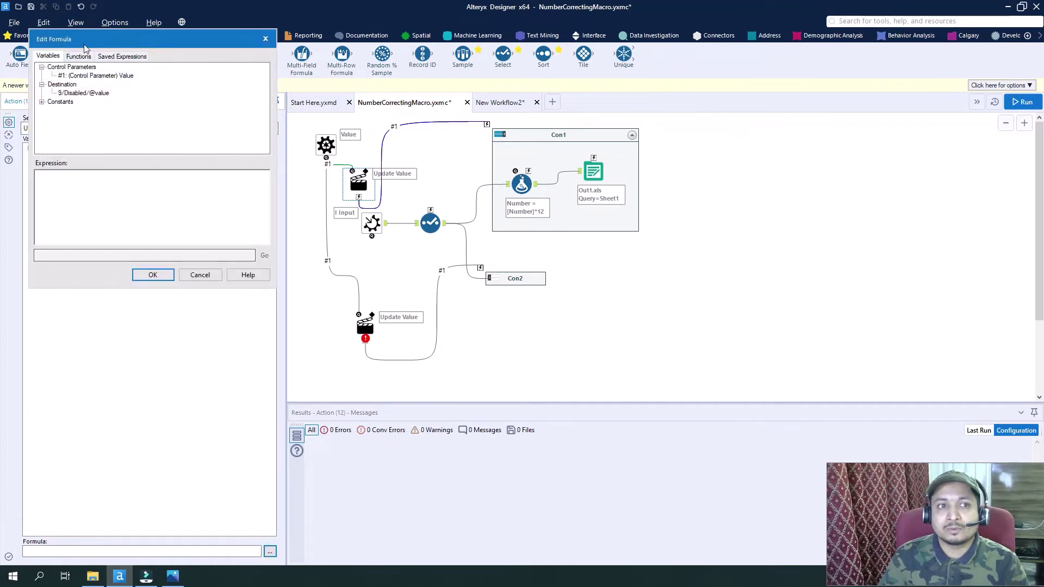
{"action": "left_click_drag", "start_coordinate": [92, 40], "coordinate": [126, 209]}
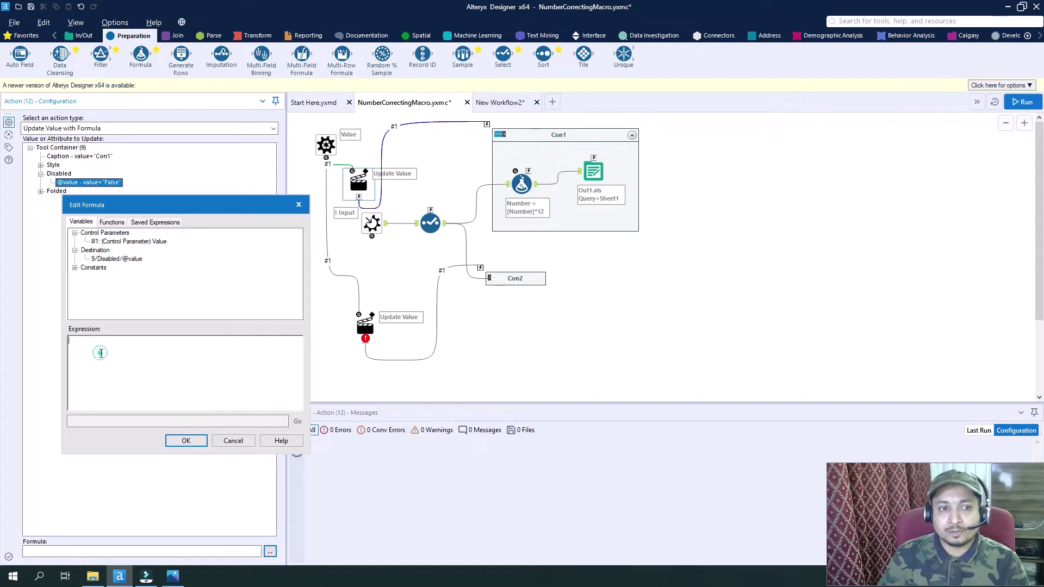
Begin the expression as if [#1]='False' then False.
{"action": "left_click", "coordinate": [100, 351]}
{"action": "type", "text": "if"}
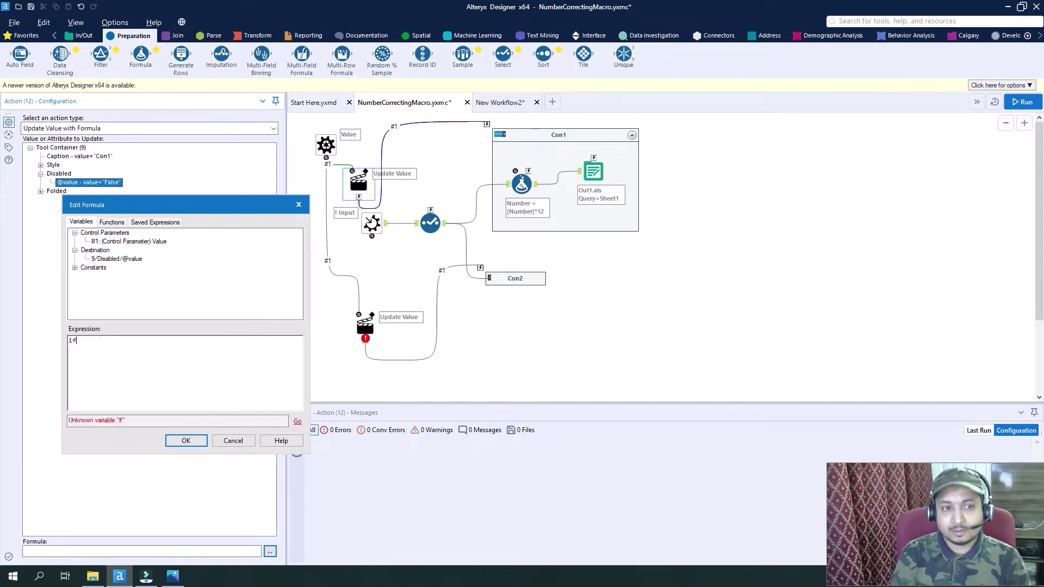
{"action": "left_click", "coordinate": [131, 243]}
{"action": "double_click", "coordinate": [131, 242]}
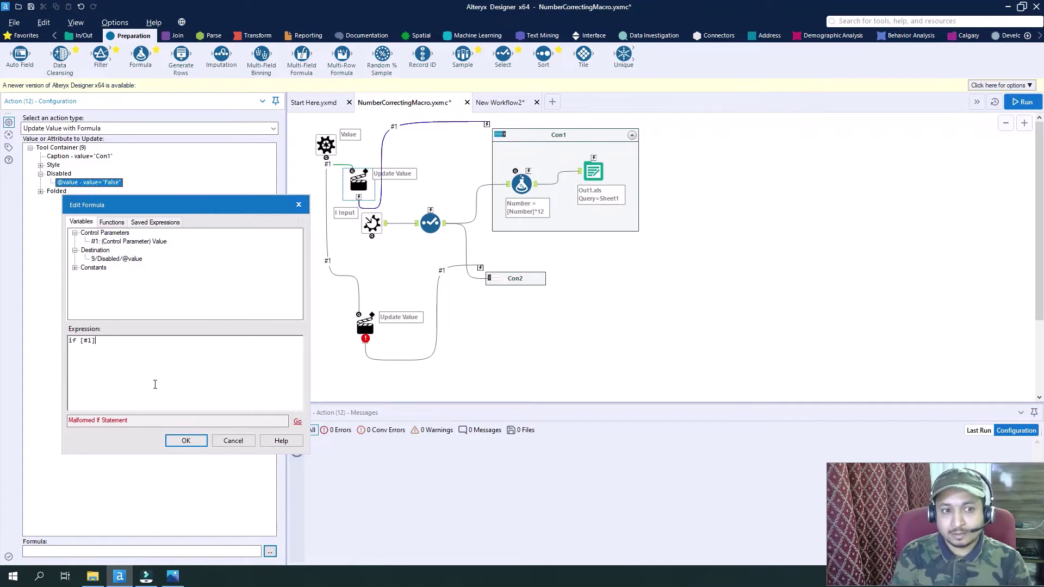
{"action": "type", "text": "='Tr"}
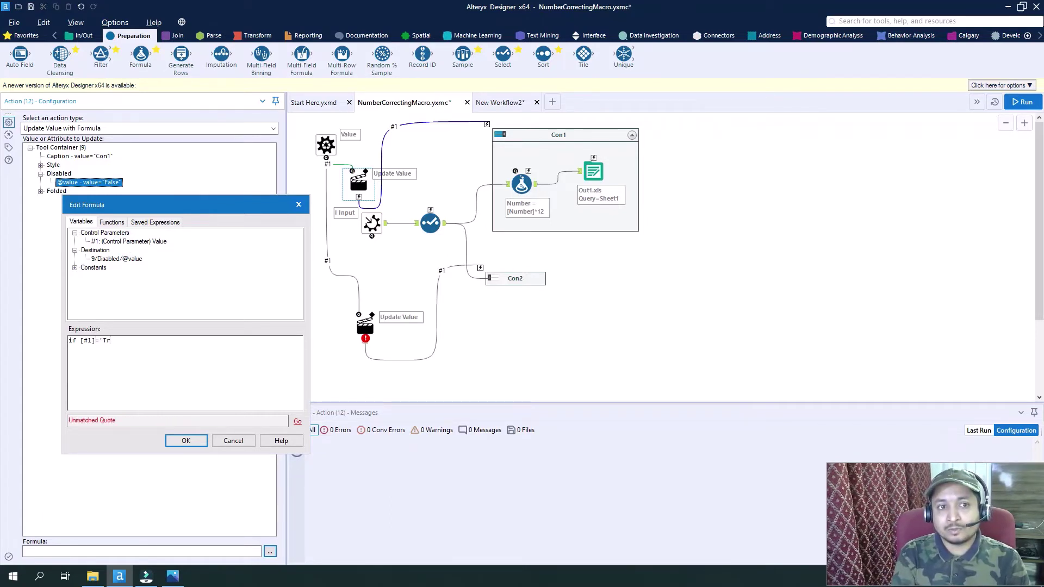
{"action": "key", "text": "BackSpace"}
{"action": "key", "text": "BackSpace"}
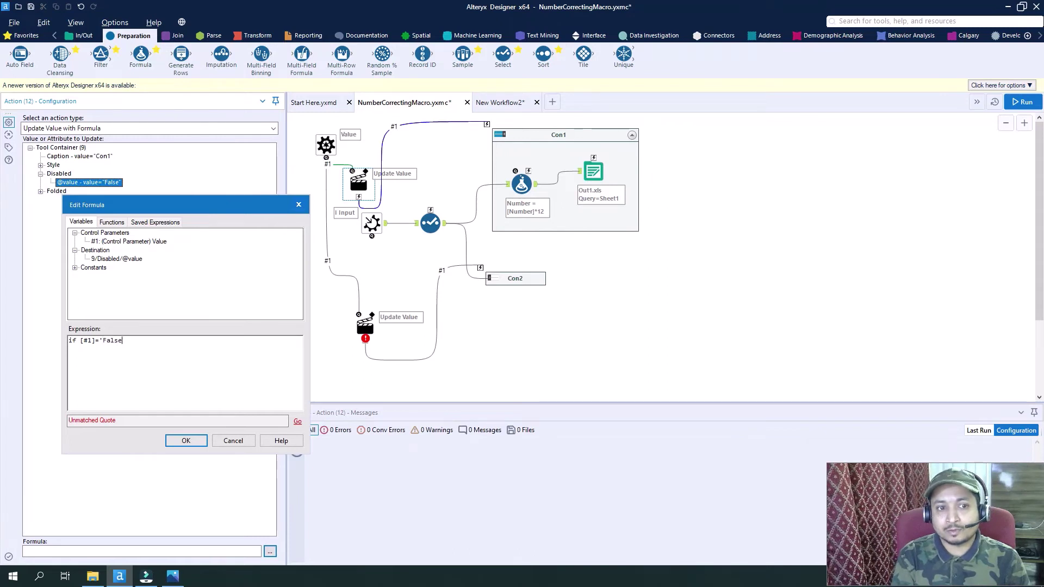
{"action": "type", "text": "False'"}
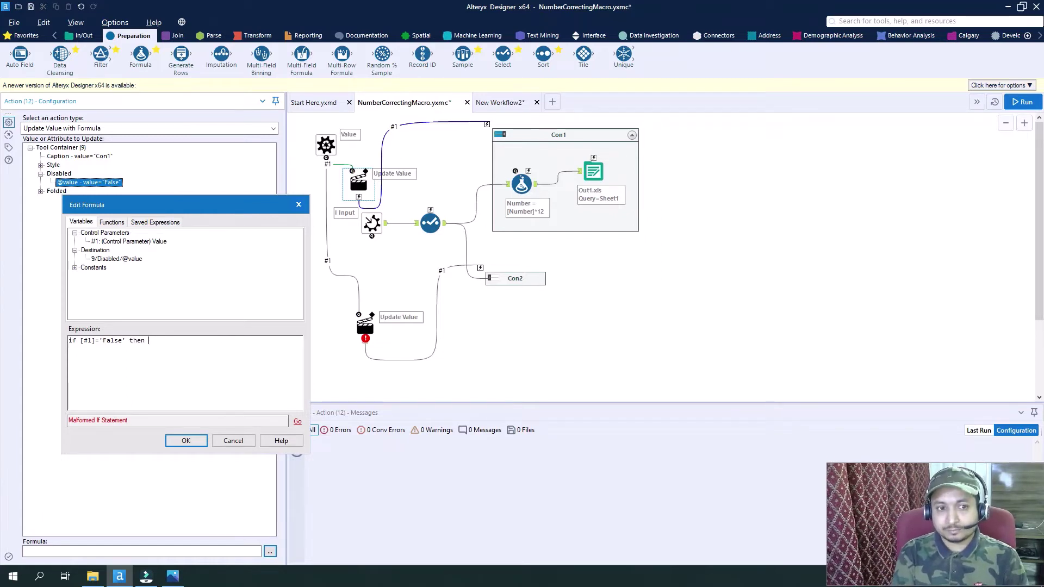
{"action": "type", "text": "then False else Tru"}
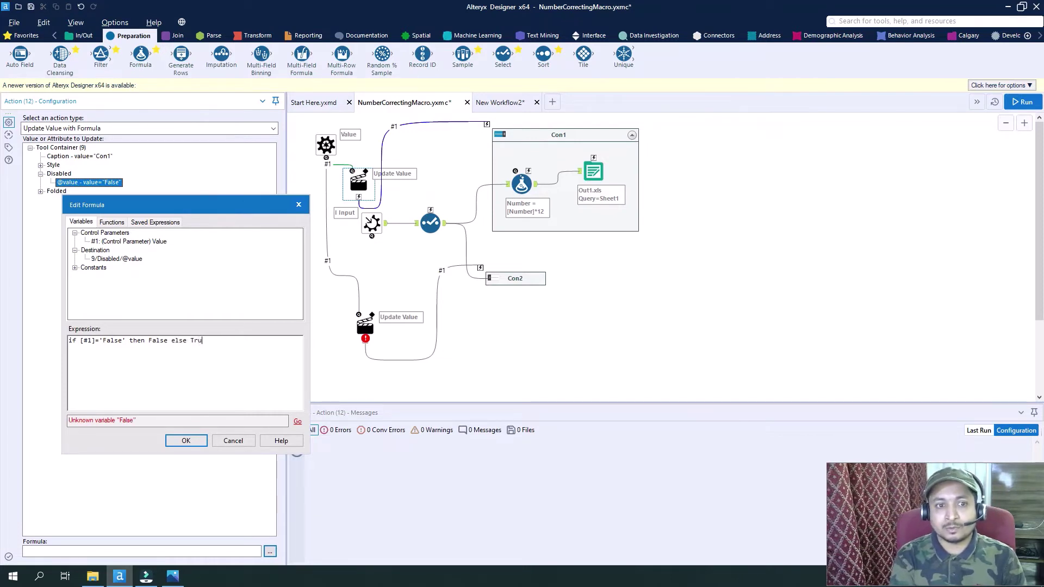
{"action": "type", "text": "e"}
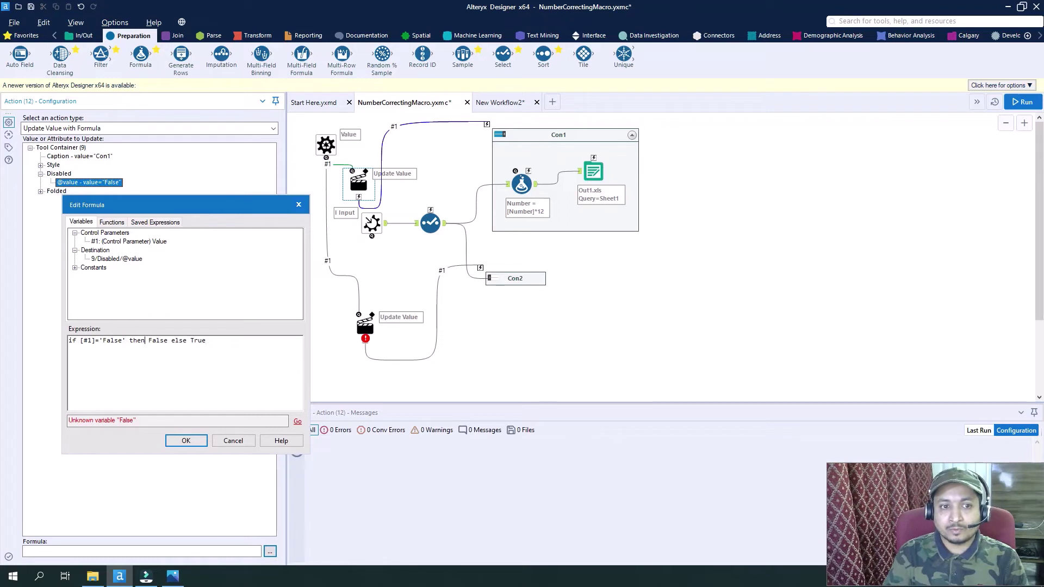
{"action": "type", "text": "'"}
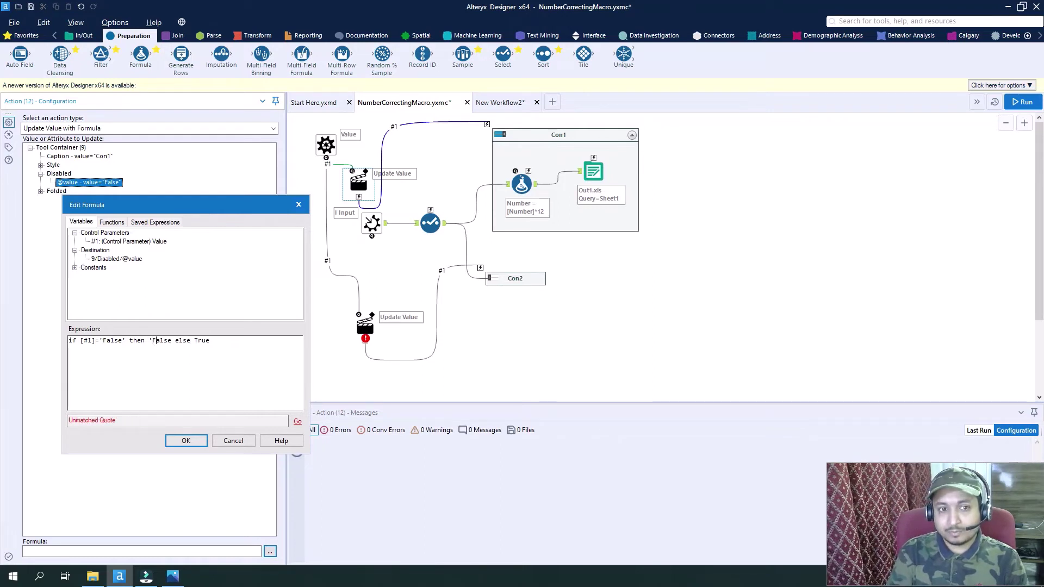
Fix the quotes to complete if [#1]='False' then 'False' else 'True' endif and confirm.
{"action": "left_click", "coordinate": [171, 340]}
{"action": "type", "text": "'"}
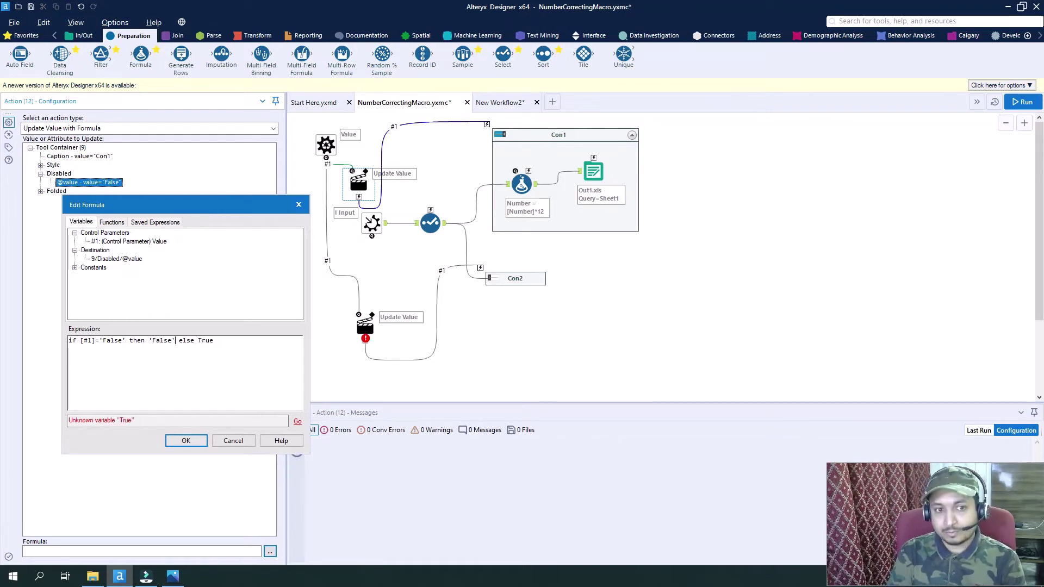
{"action": "key", "text": "Left"}
{"action": "left_click", "coordinate": [198, 340]}
{"action": "type", "text": ";"}
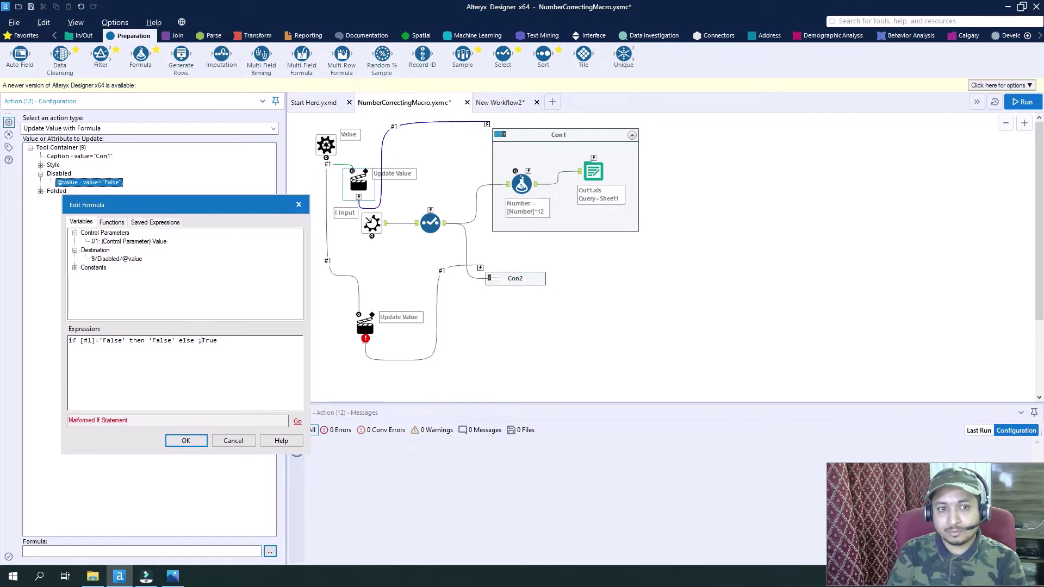
{"action": "key", "text": "BackSpace"}
{"action": "type", "text": "'True'"}
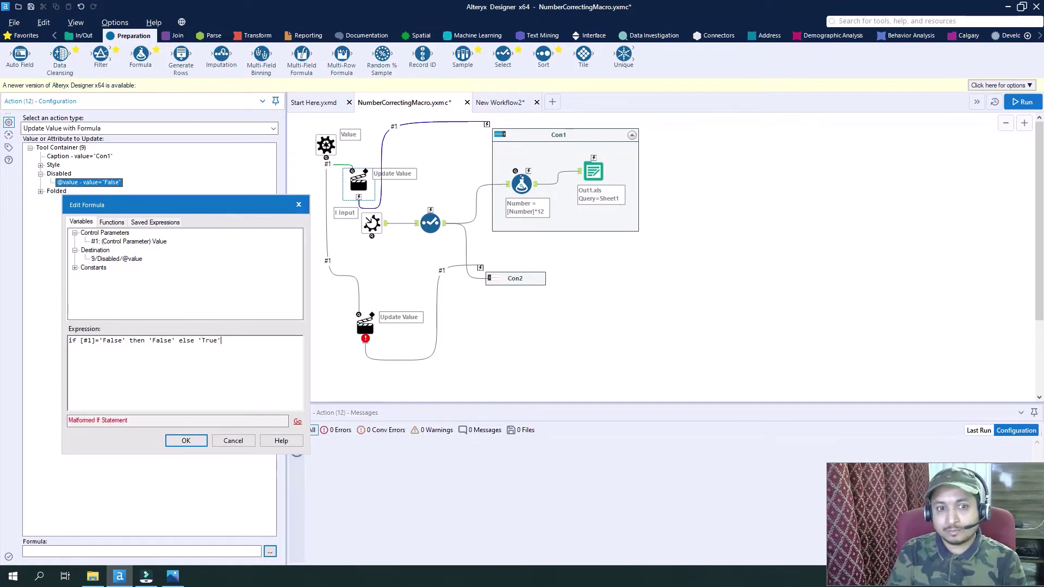
{"action": "type", "text": " endif"}
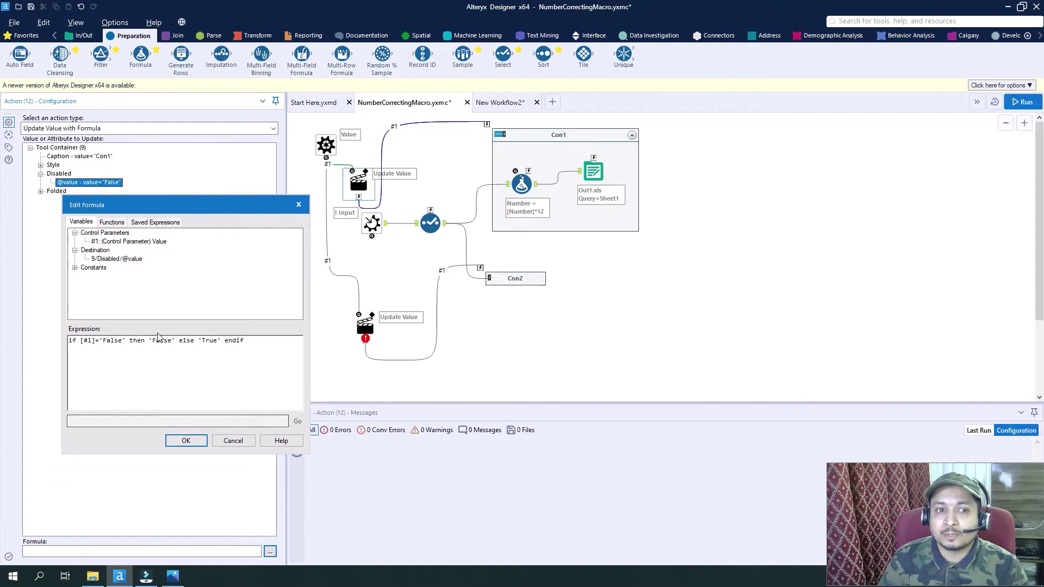
{"action": "left_click", "coordinate": [193, 443]}
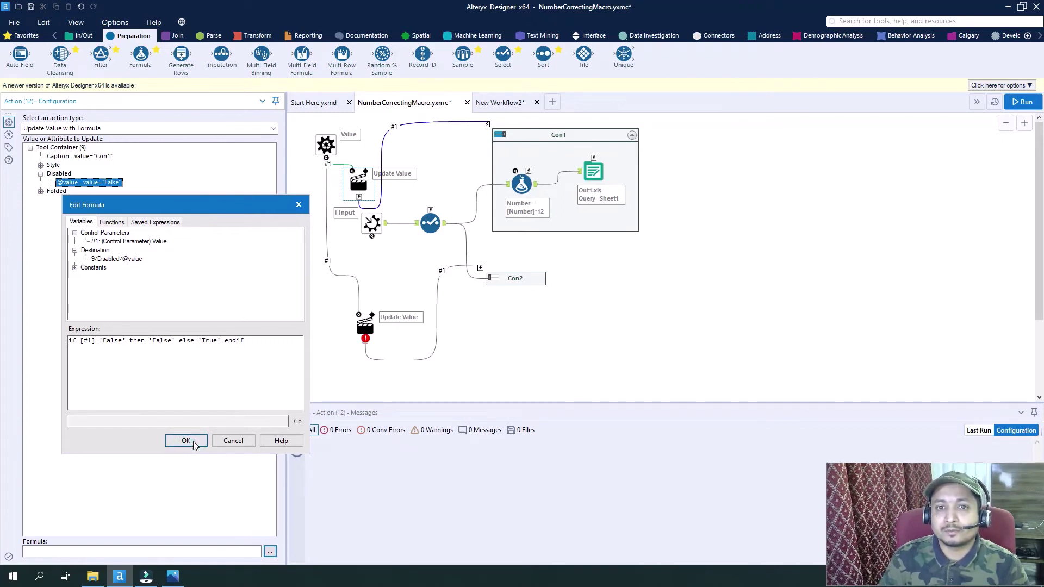
Copy the Con1 action's formula.
{"action": "left_click", "coordinate": [364, 328]}
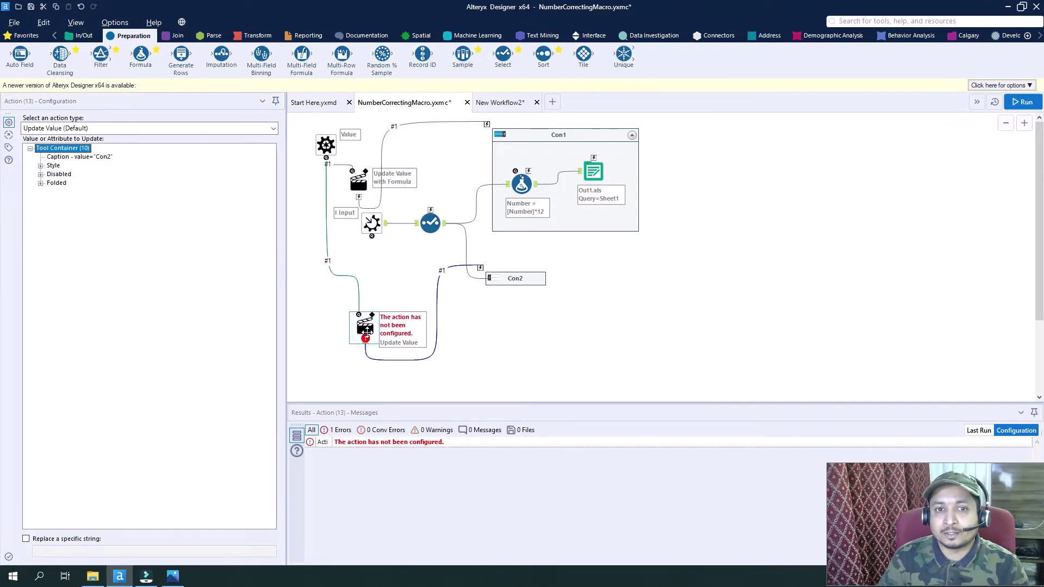
{"action": "left_click", "coordinate": [358, 182]}
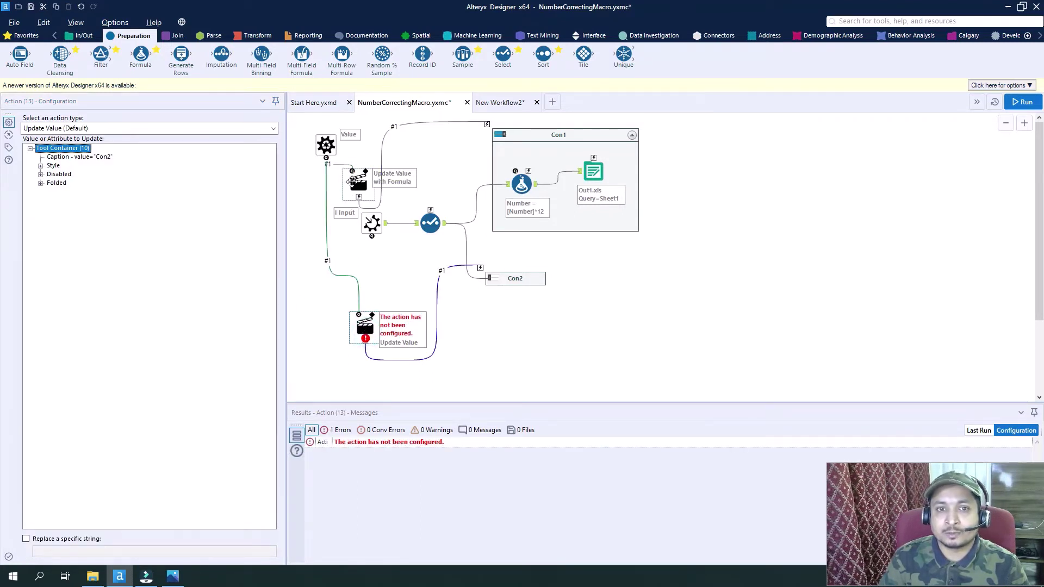
{"action": "left_click", "coordinate": [185, 553]}
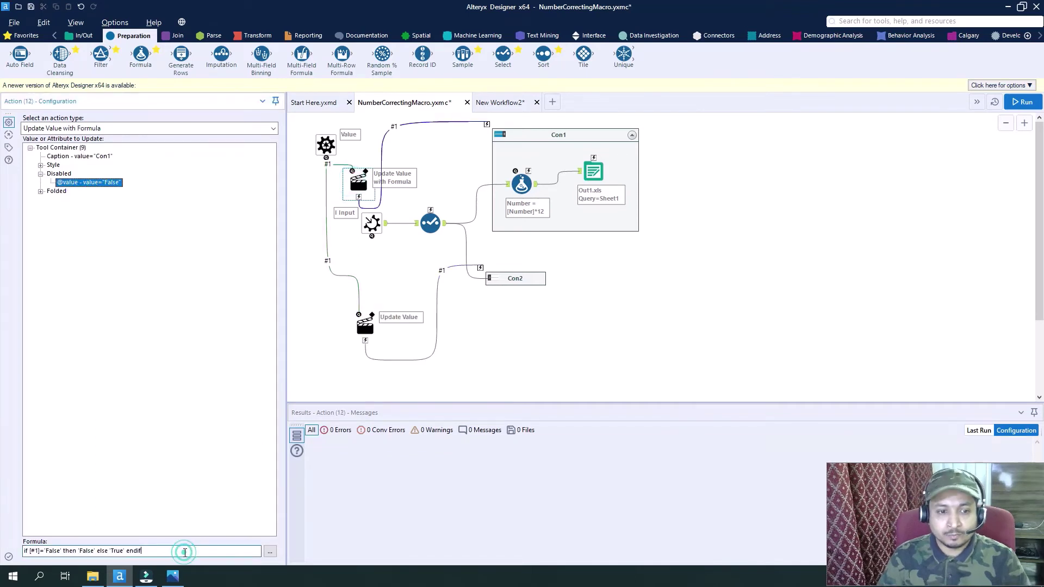
{"action": "key", "text": "ctrl+a"}
{"action": "key", "text": "ctrl+c"}
{"action": "left_click", "coordinate": [365, 325]}
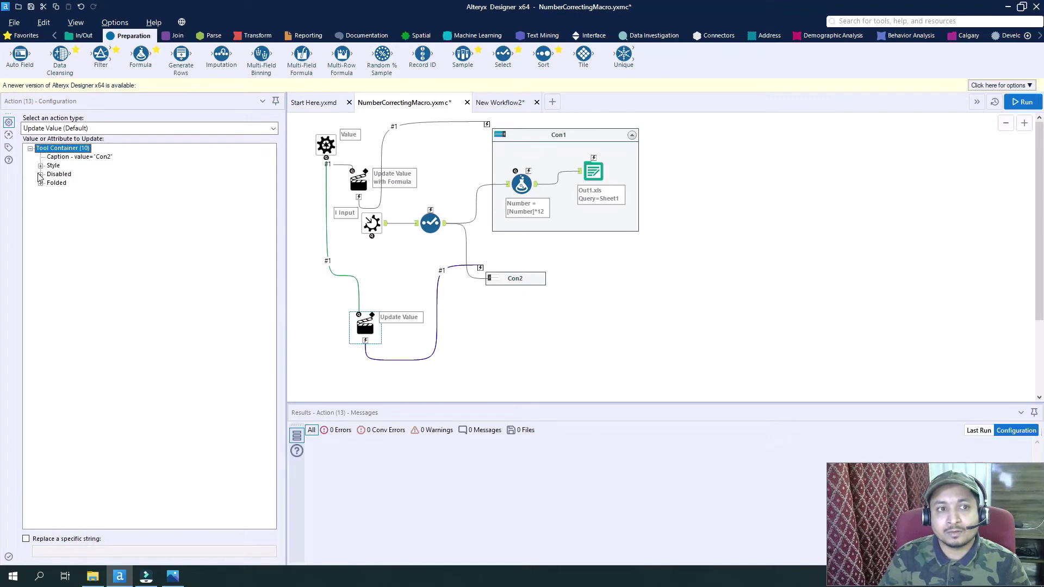
{"action": "left_click", "coordinate": [169, 128]}
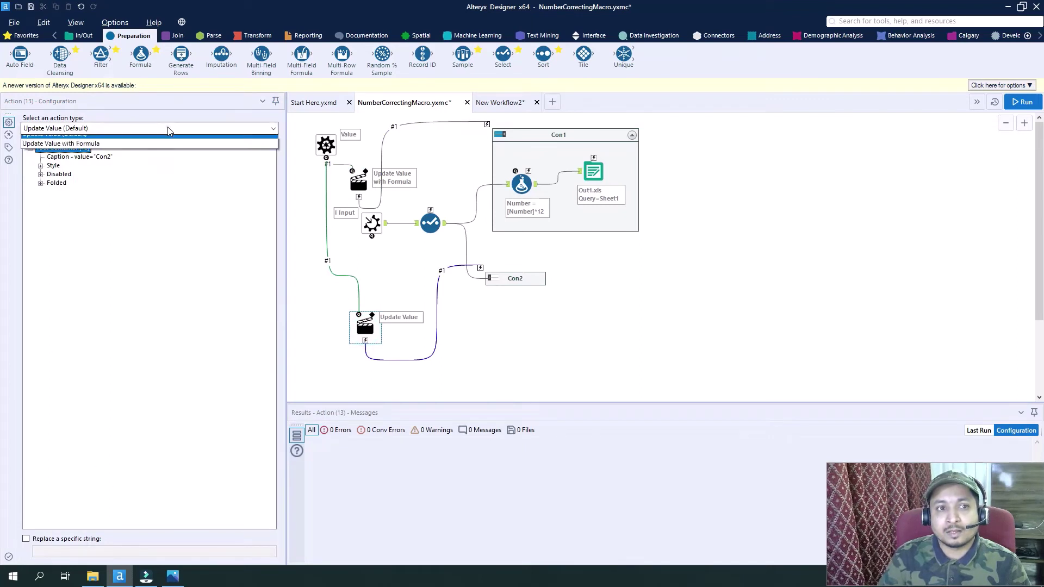
{"action": "left_click", "coordinate": [100, 158]}
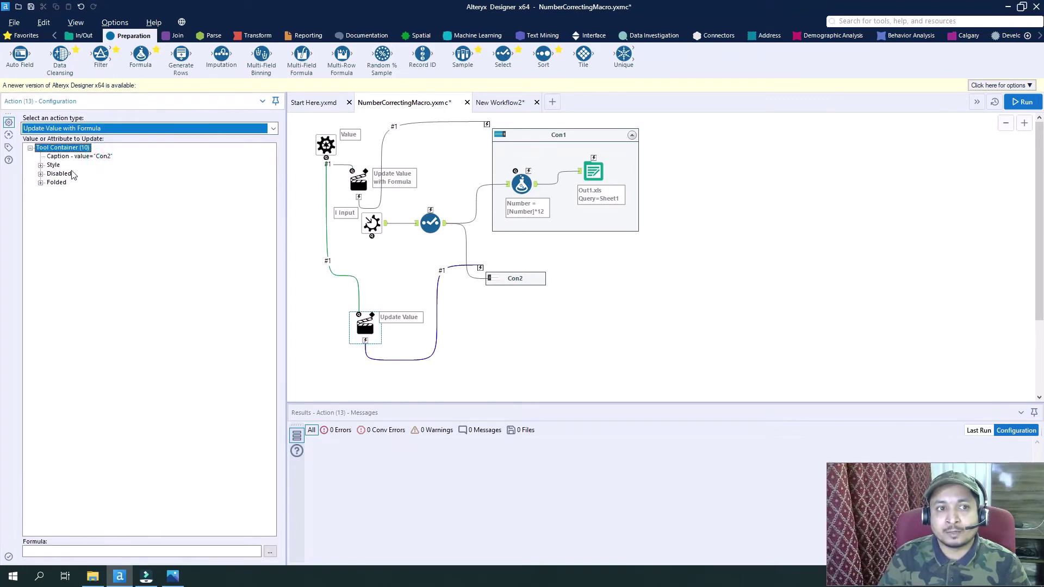
{"action": "left_click", "coordinate": [40, 174]}
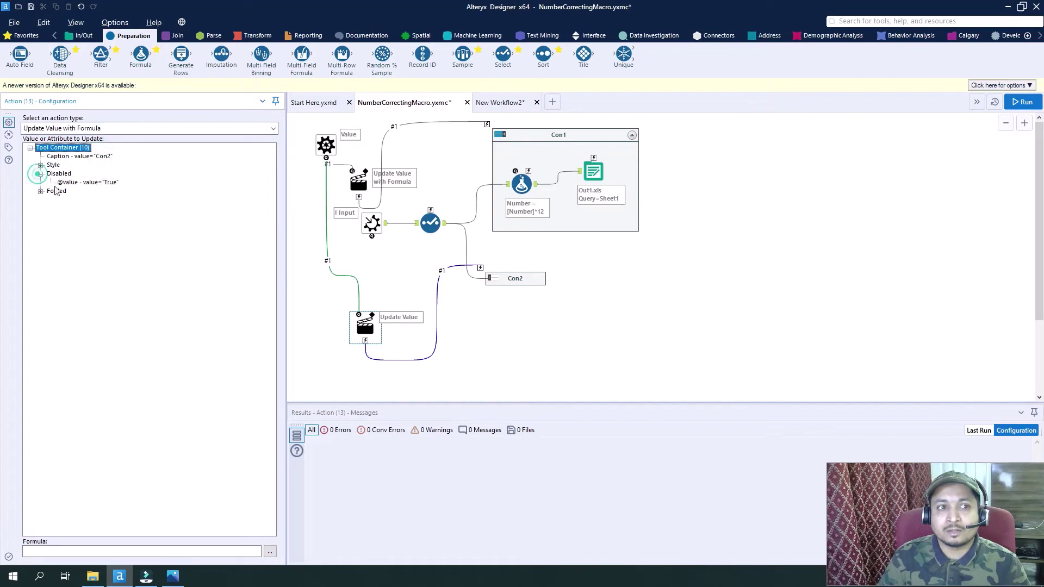
{"action": "left_click", "coordinate": [76, 183]}
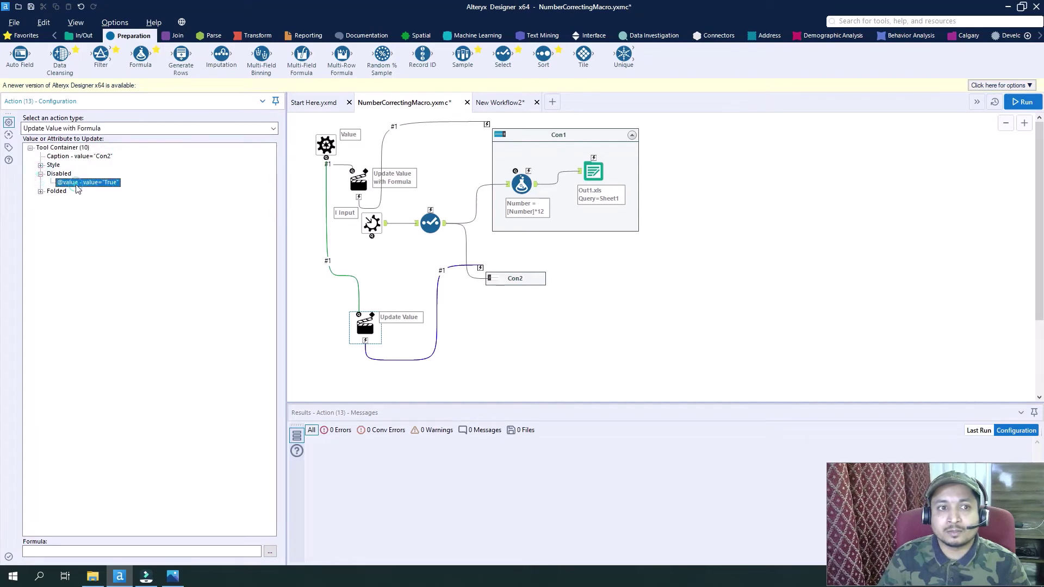
{"action": "left_click", "coordinate": [270, 551]}
Paste the formula and swap it to if [#1]='False' then 'True' else 'False' endif.
{"action": "left_click", "coordinate": [179, 199]}
{"action": "key", "text": "ctrl+v"}
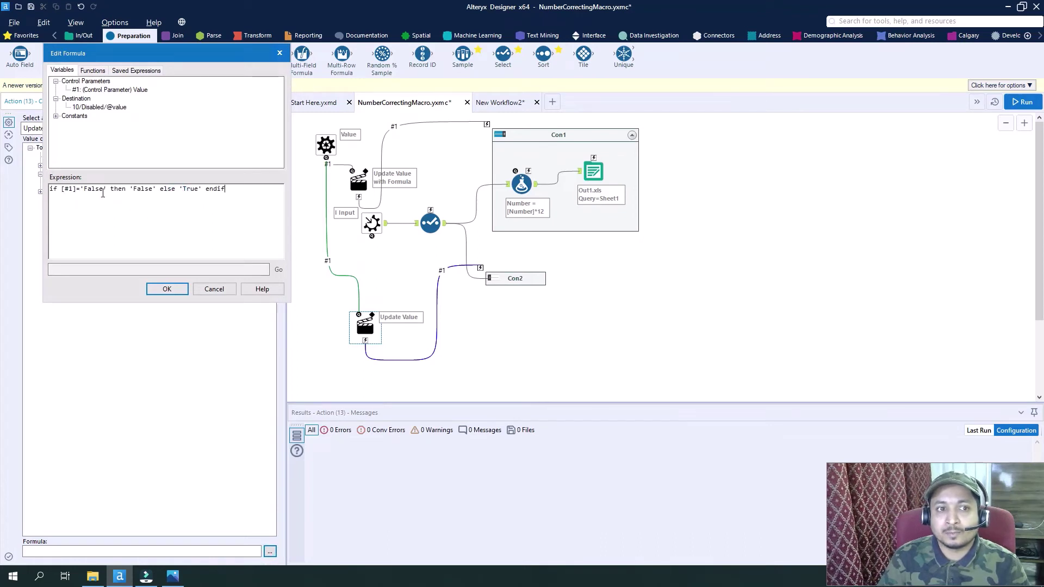
{"action": "double_click", "coordinate": [153, 190]}
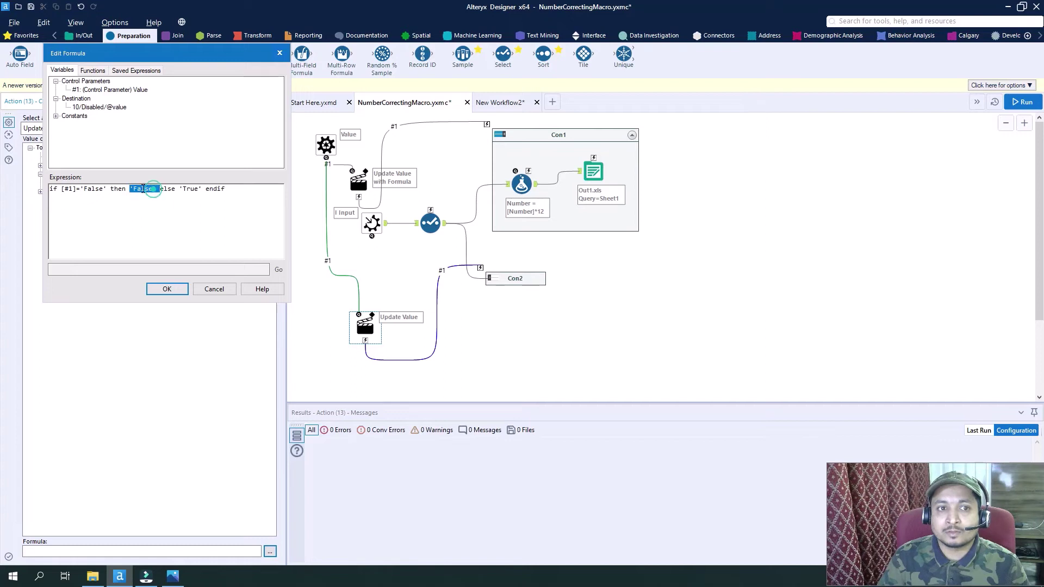
{"action": "left_click", "coordinate": [136, 189]}
{"action": "left_click", "coordinate": [136, 188]}
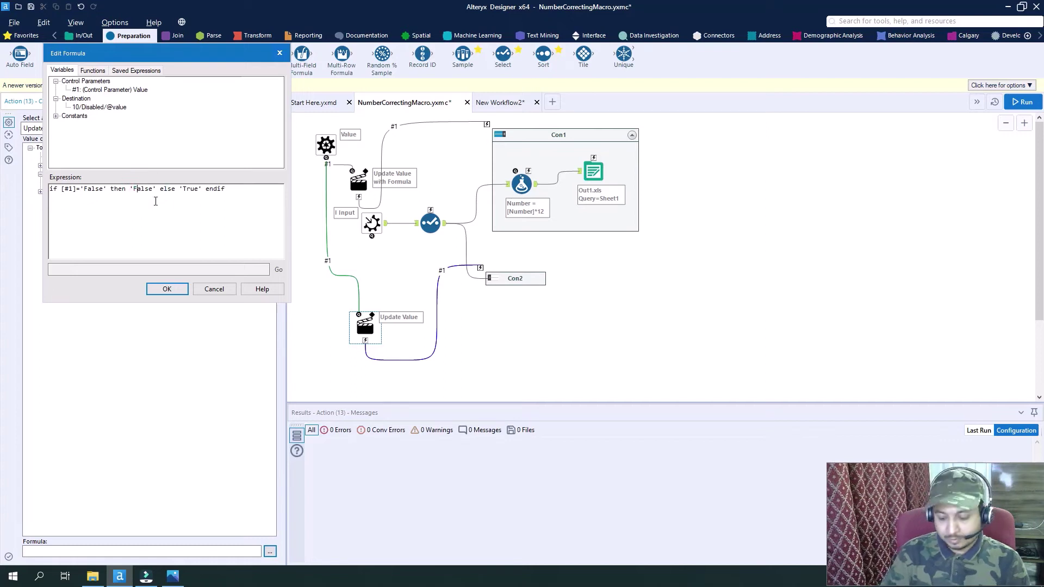
{"action": "key", "text": "Delete"}
{"action": "key", "text": "Delete"}
{"action": "key", "text": "Delete"}
{"action": "key", "text": "Delete"}
{"action": "key", "text": "Delete"}
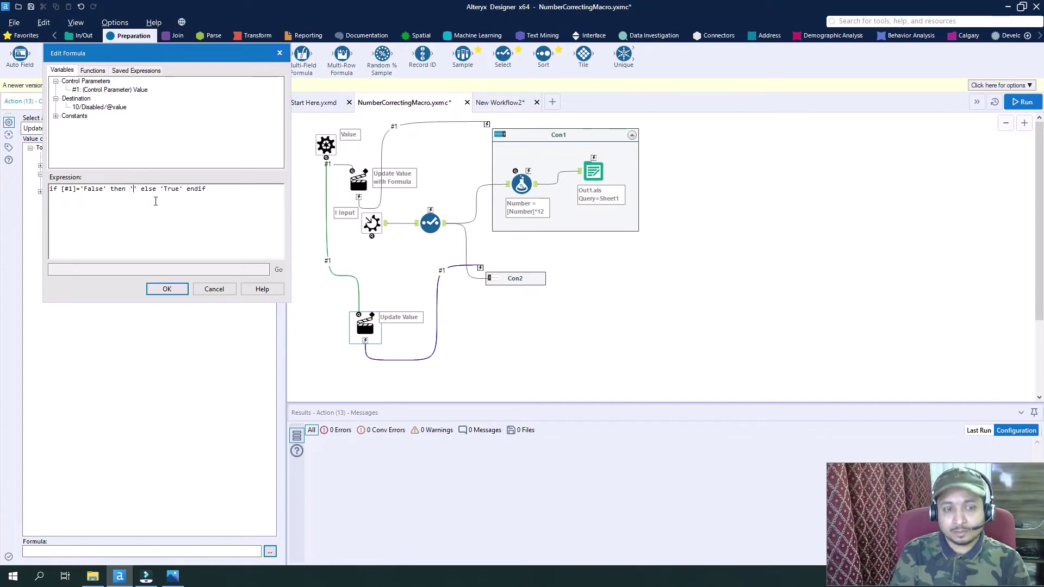
{"action": "type", "text": "True"}
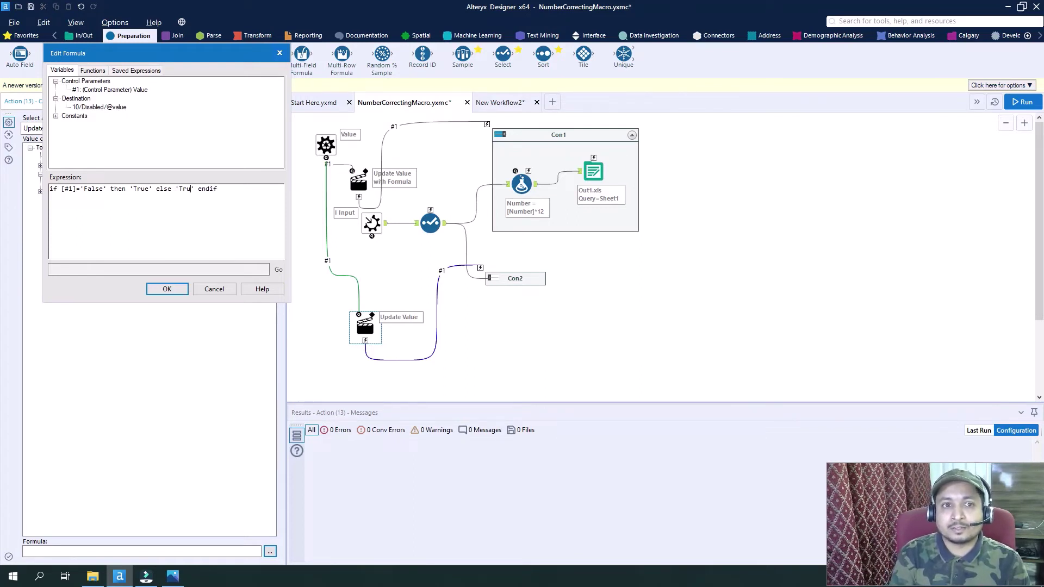
{"action": "key", "text": "BackSpace"}
{"action": "key", "text": "BackSpace"}
{"action": "key", "text": "BackSpace"}
{"action": "type", "text": "False"}
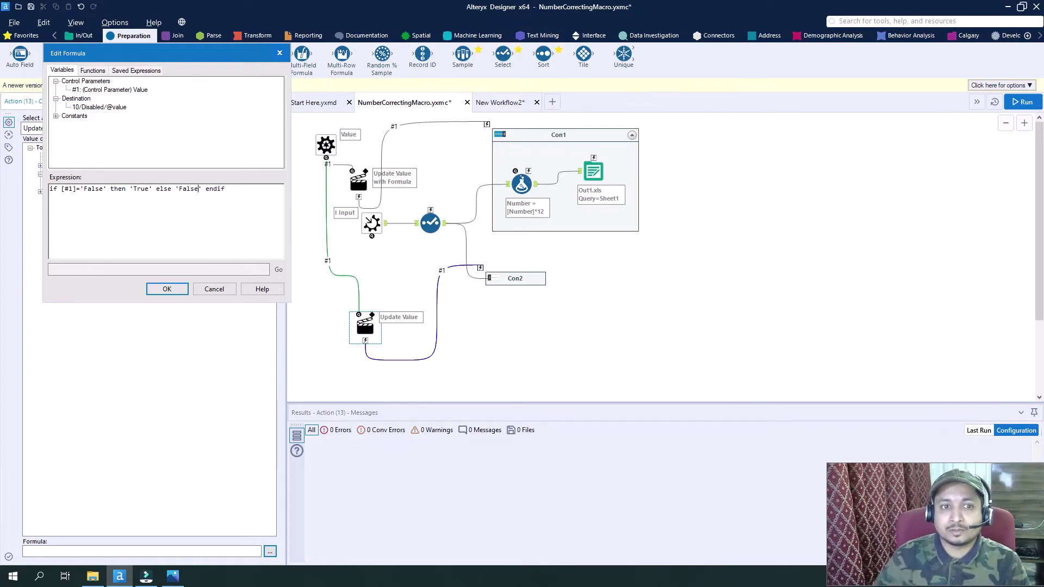
{"action": "left_click", "coordinate": [167, 288]}
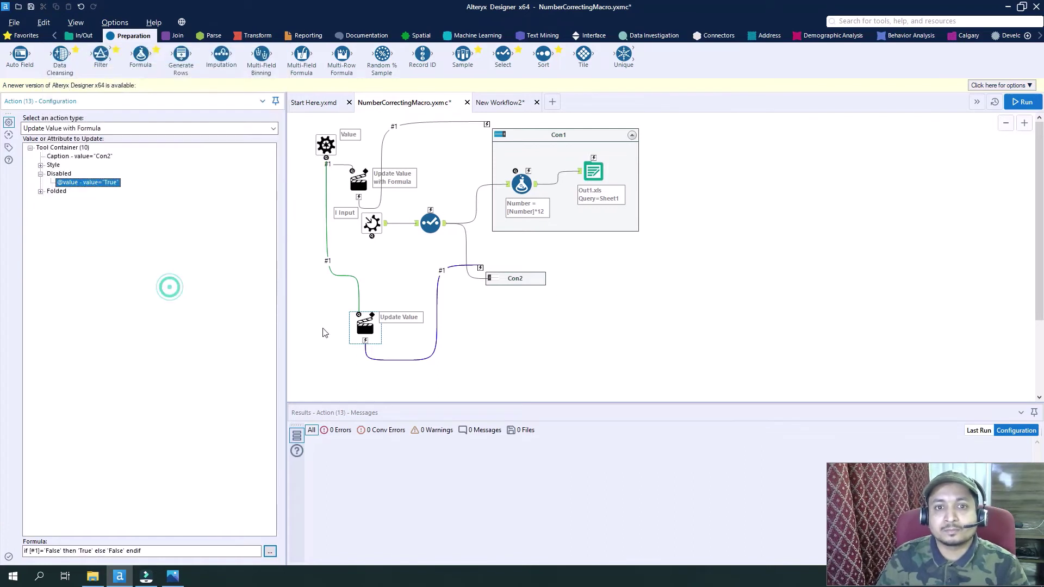
Save the macro, then insert a Formula tool between the Text Input and macro in New Workflow2.
{"action": "left_click", "coordinate": [542, 343]}
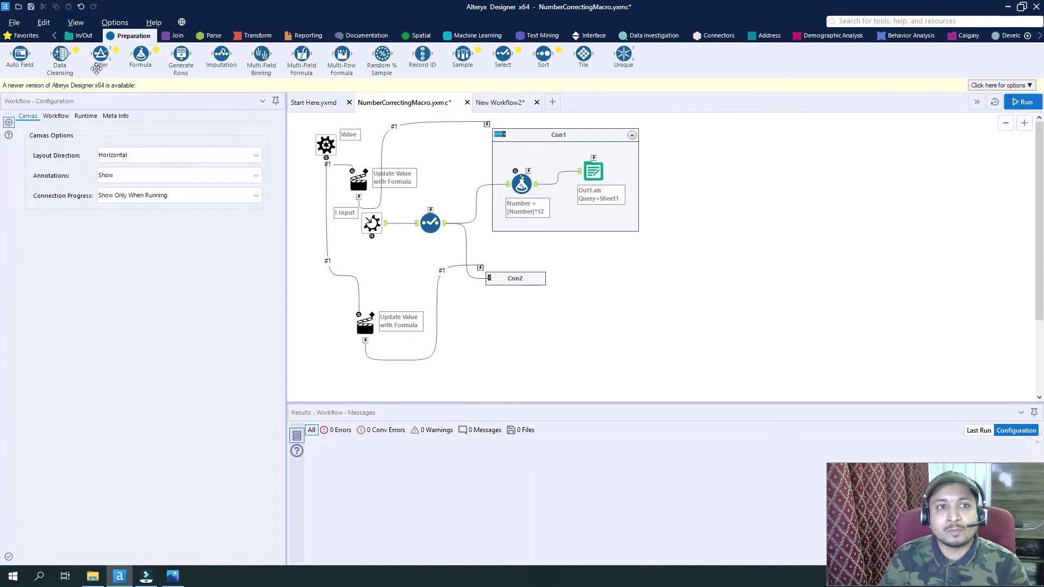
{"action": "left_click", "coordinate": [31, 6]}
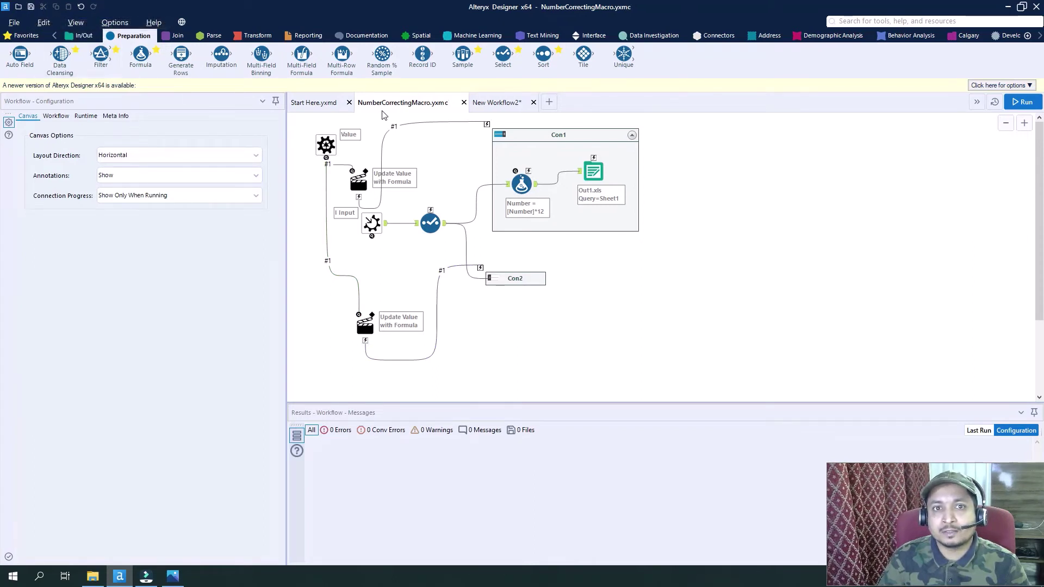
{"action": "left_click", "coordinate": [496, 102]}
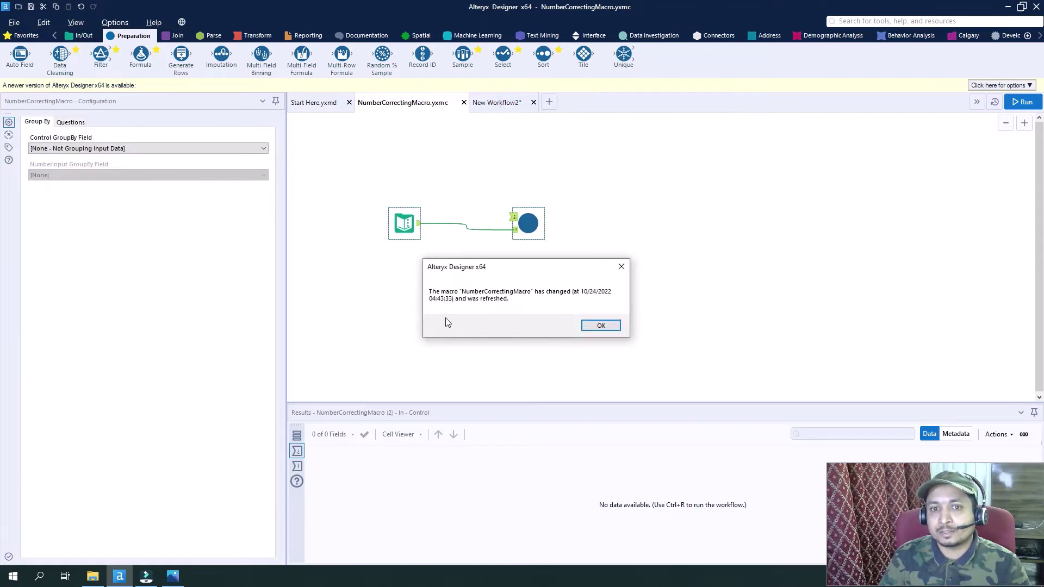
{"action": "left_click", "coordinate": [605, 326]}
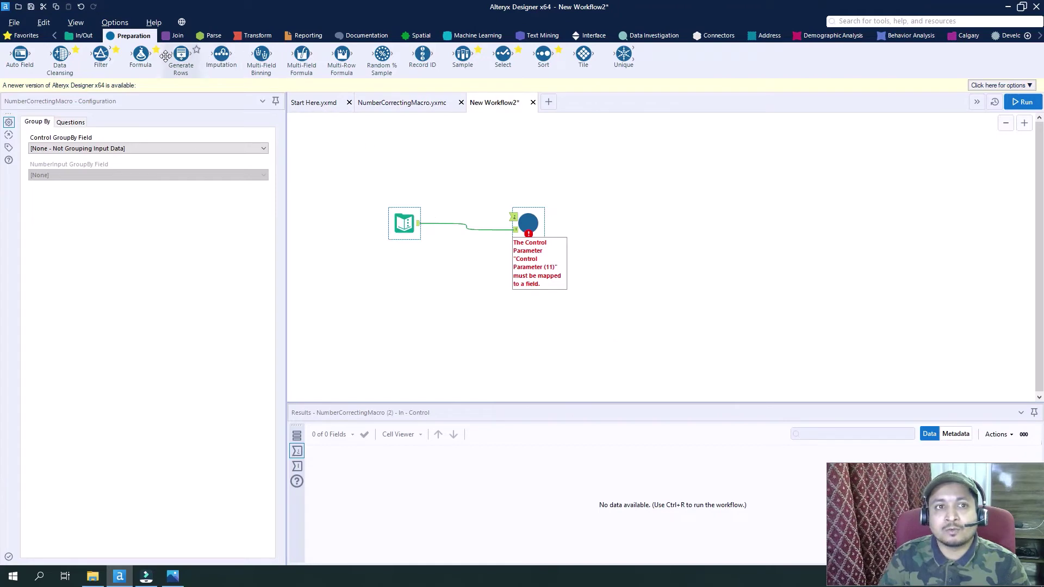
{"action": "left_click_drag", "start_coordinate": [140, 54], "coordinate": [468, 174]}
Add a new Value column whose expression begins if [Number]>100 then 0.
{"action": "left_click", "coordinate": [126, 130]}
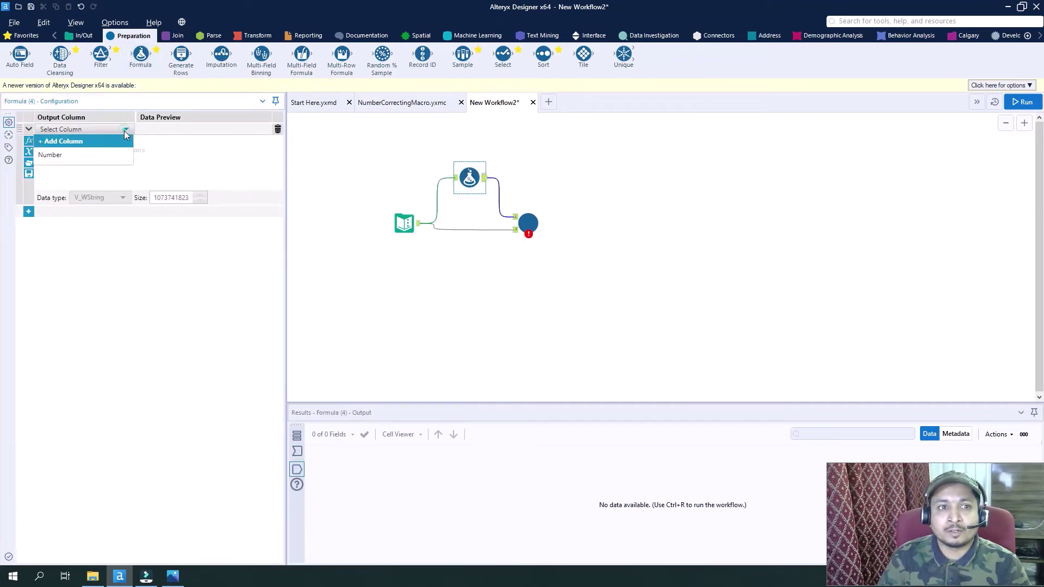
{"action": "left_click", "coordinate": [91, 141]}
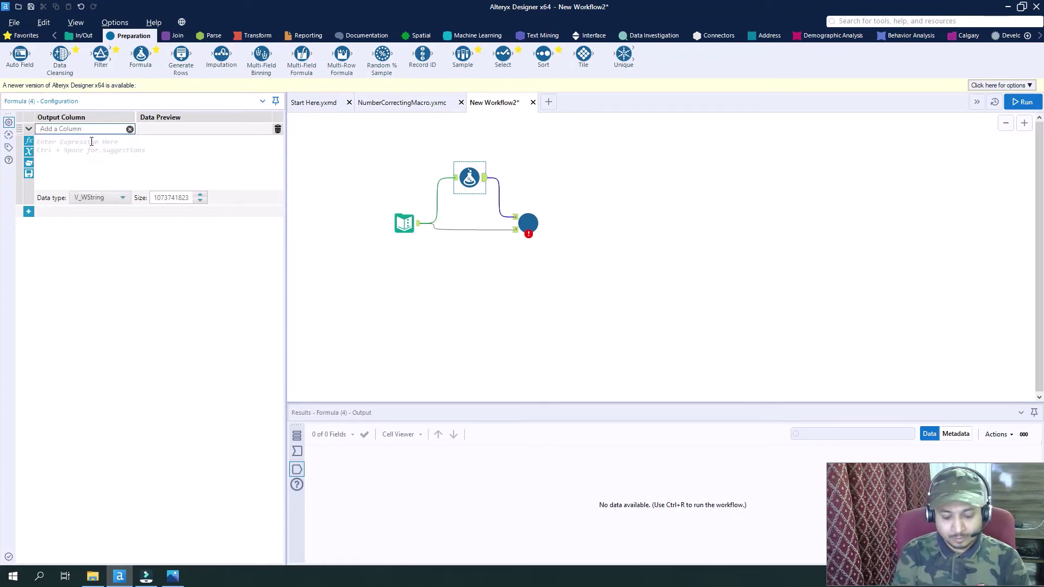
{"action": "type", "text": "Value"}
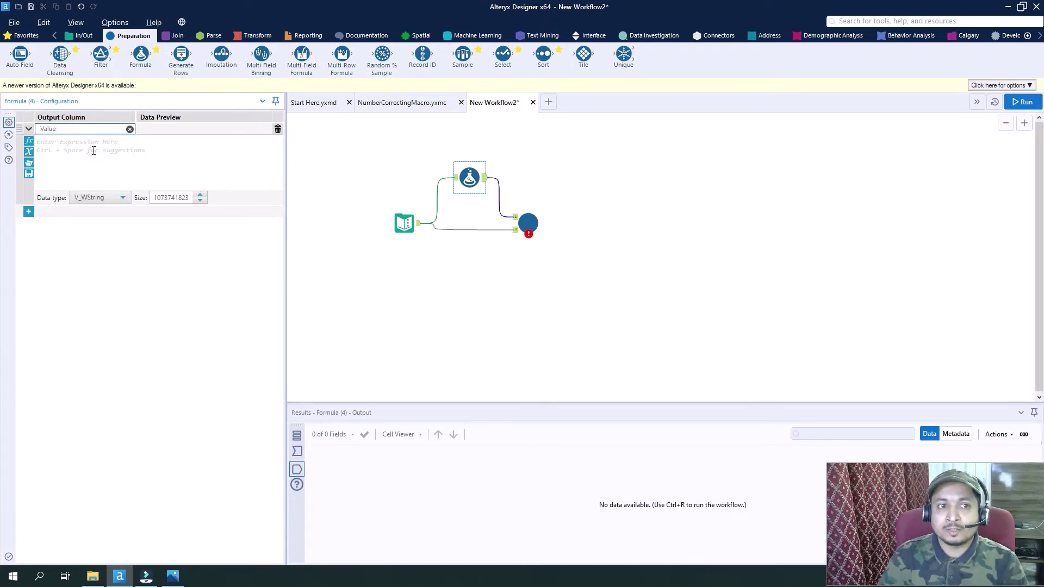
{"action": "left_click", "coordinate": [94, 151]}
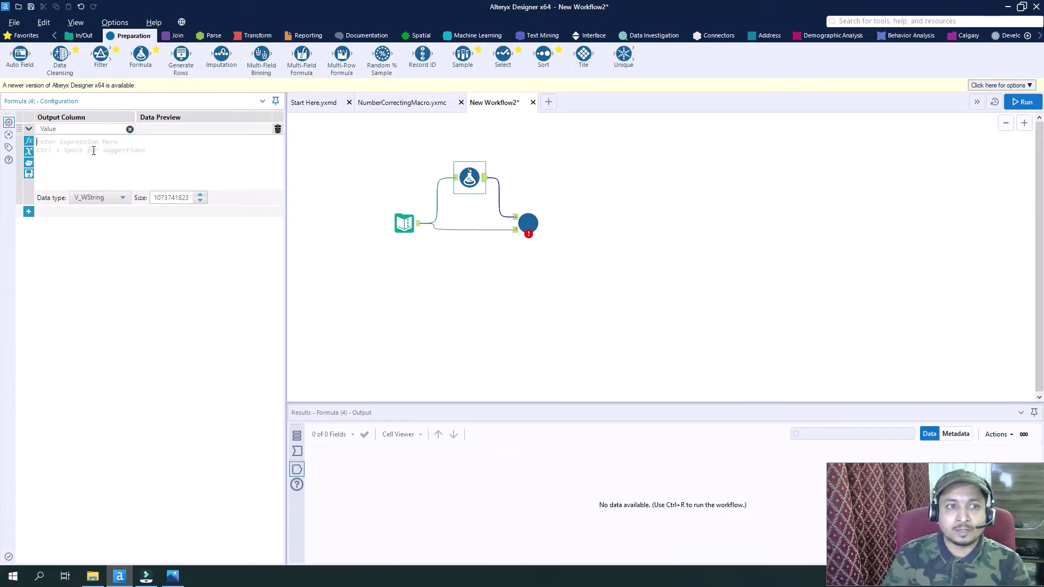
{"action": "left_click", "coordinate": [93, 151]}
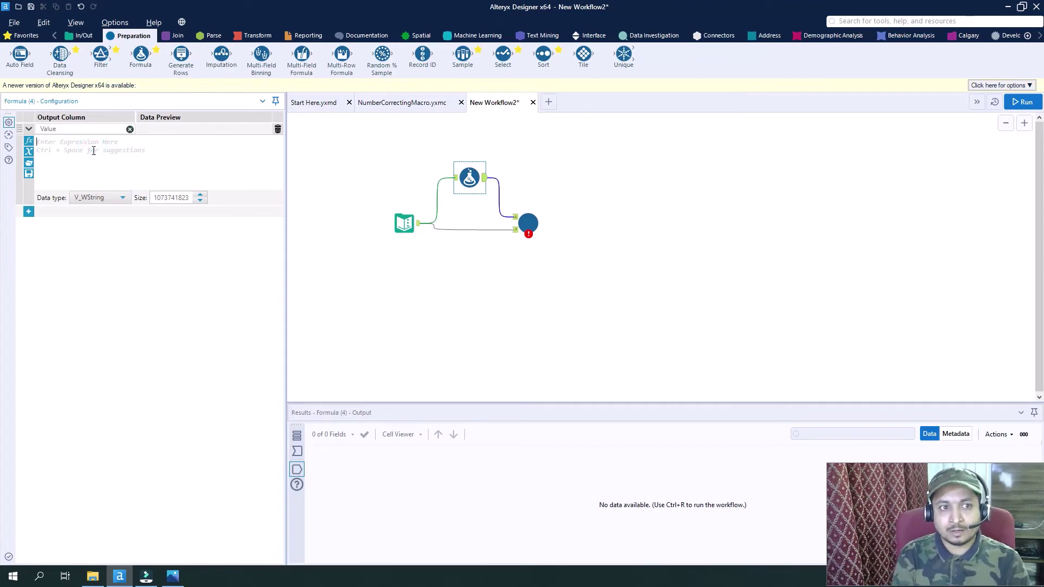
{"action": "type", "text": "if"}
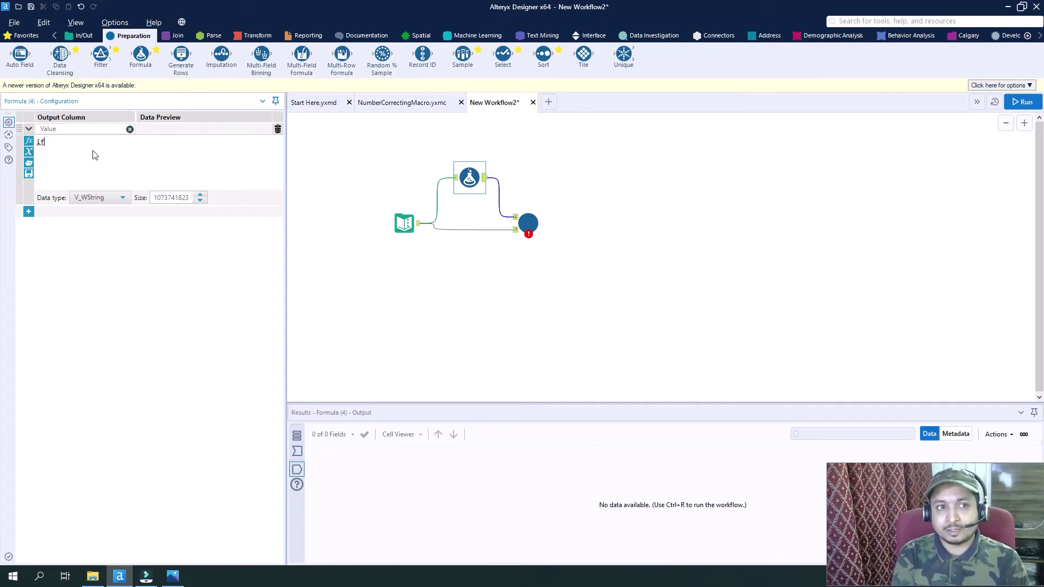
{"action": "type", "text": " ["}
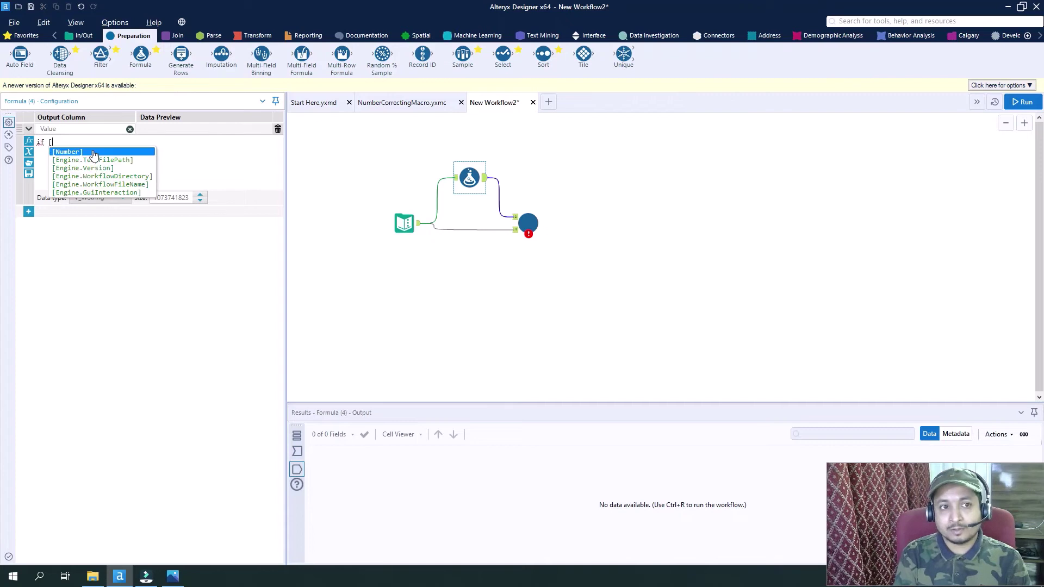
{"action": "left_click", "coordinate": [93, 153]}
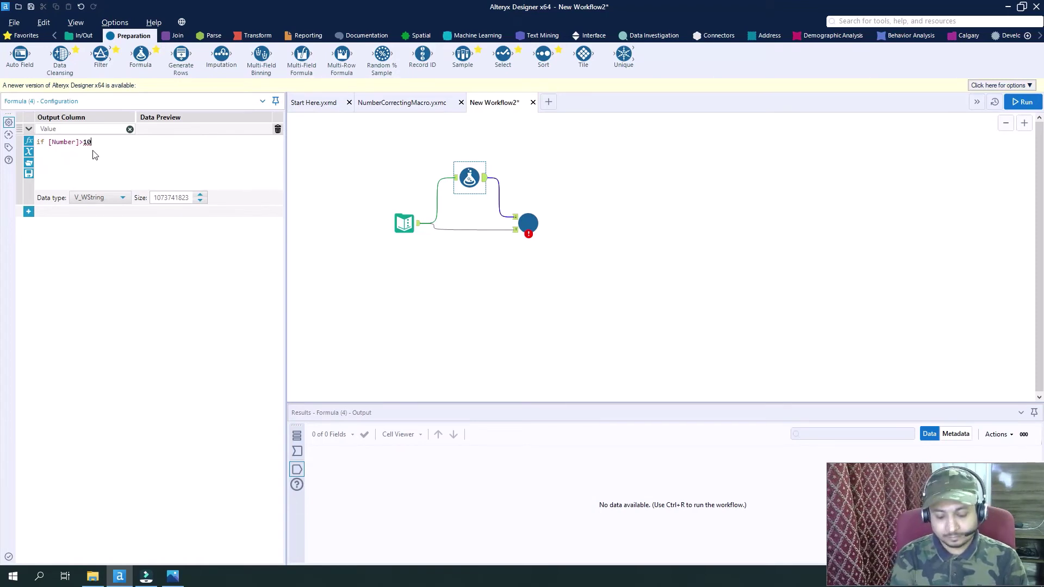
{"action": "type", "text": "then 0"}
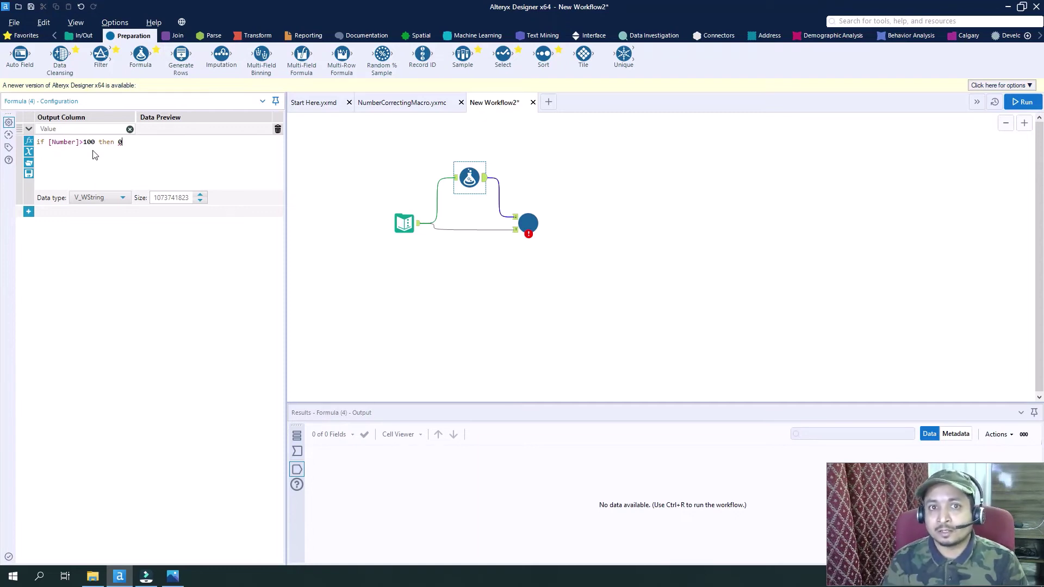
{"action": "left_click", "coordinate": [381, 104]}
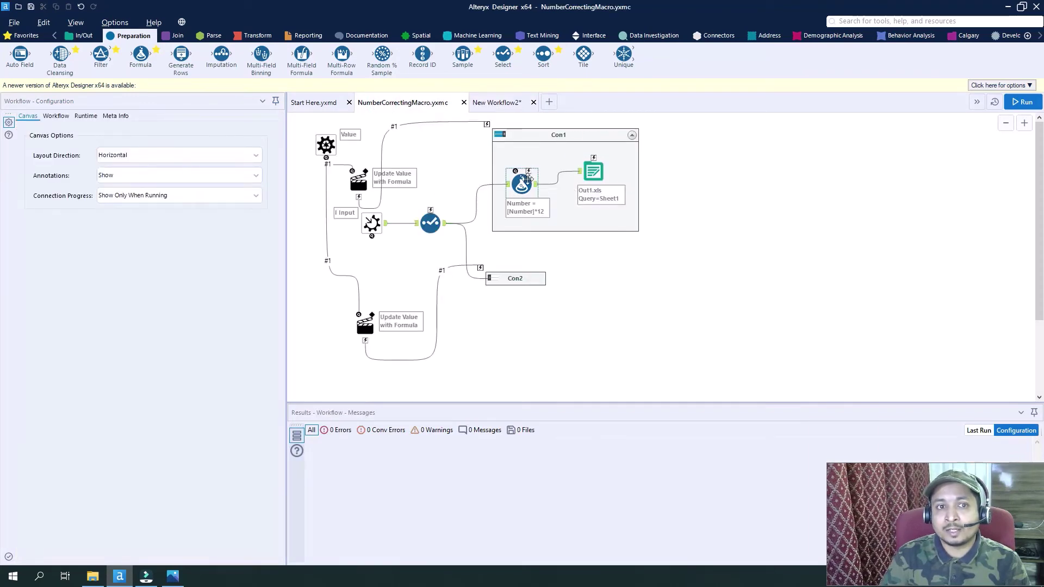
Finish the Value formula with else 1 endif and set its data type to Bool.
{"action": "left_click", "coordinate": [372, 190]}
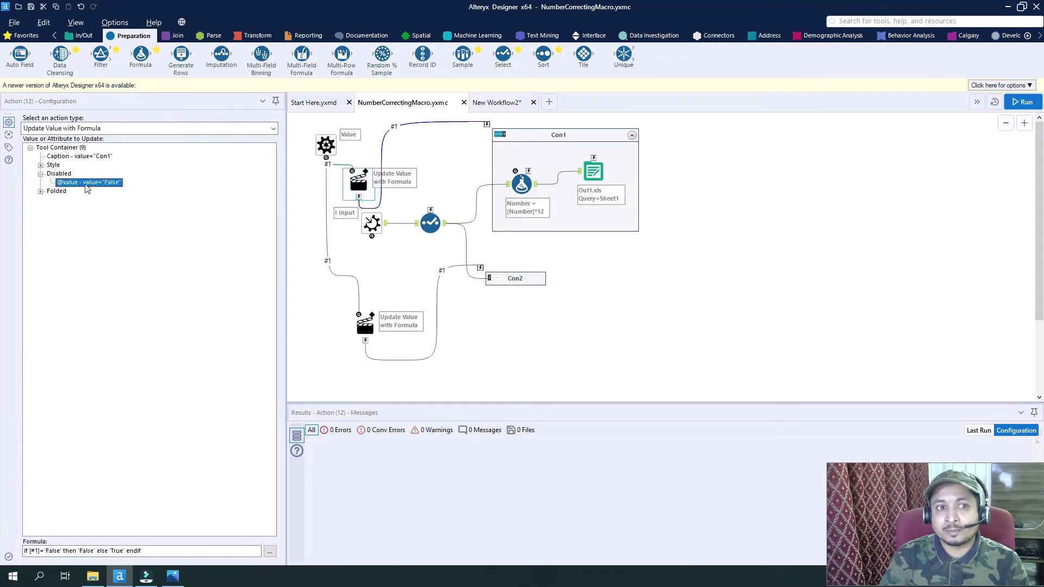
{"action": "left_click", "coordinate": [490, 102]}
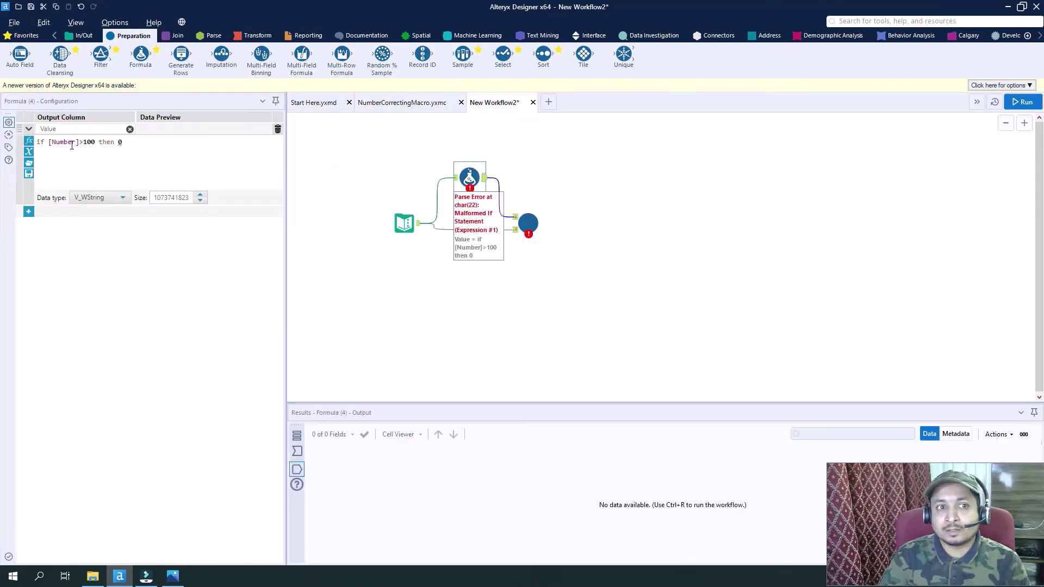
{"action": "left_click", "coordinate": [145, 144]}
{"action": "type", "text": "else "}
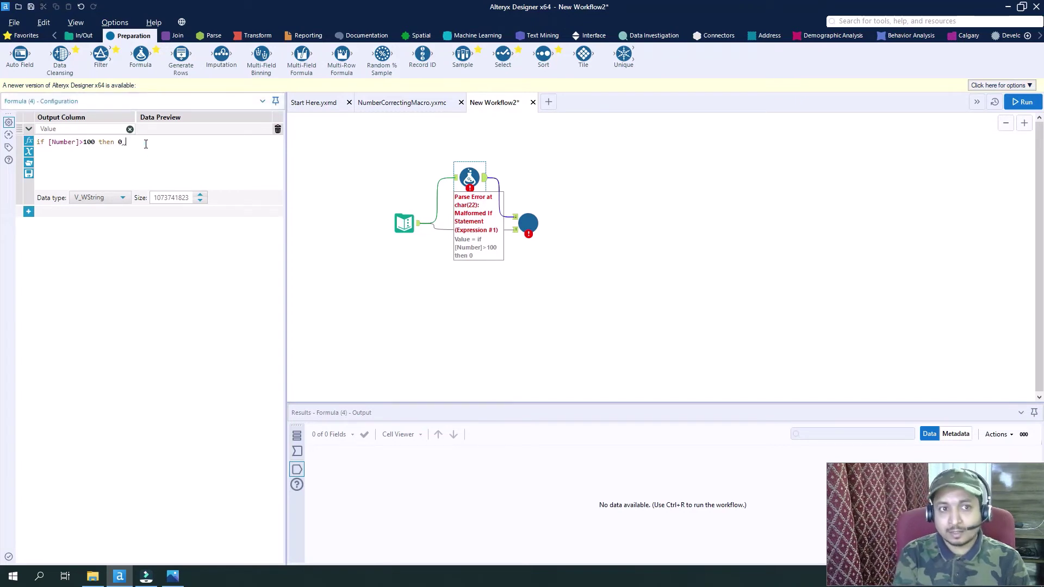
{"action": "type", "text": "1"}
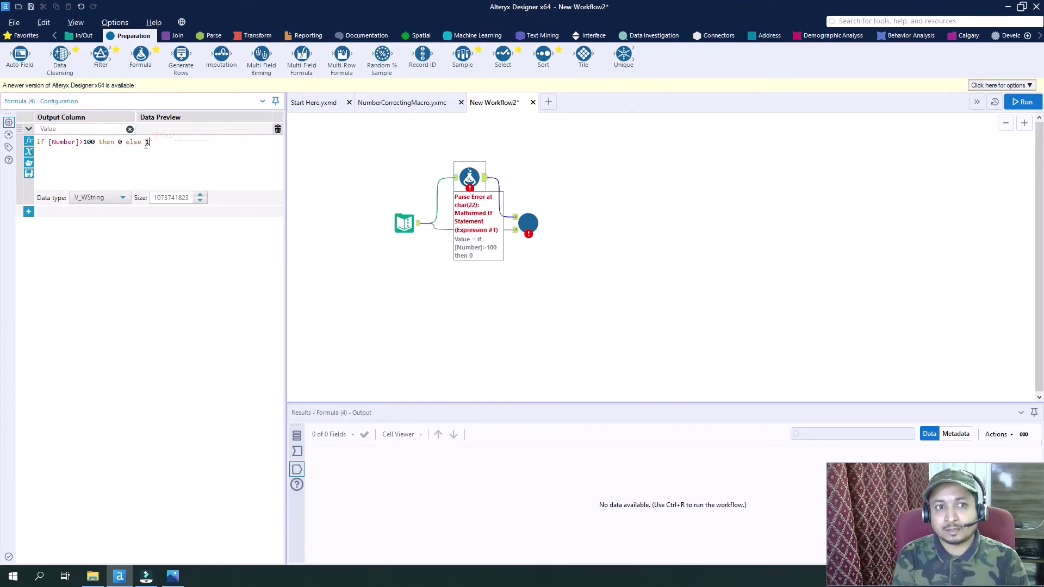
{"action": "type", "text": " en"}
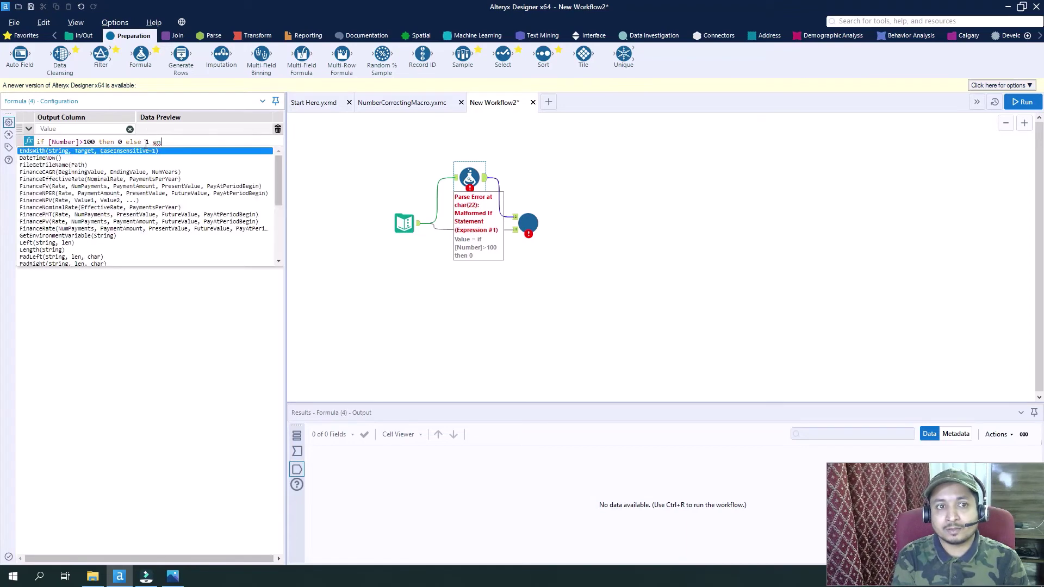
{"action": "type", "text": "dif"}
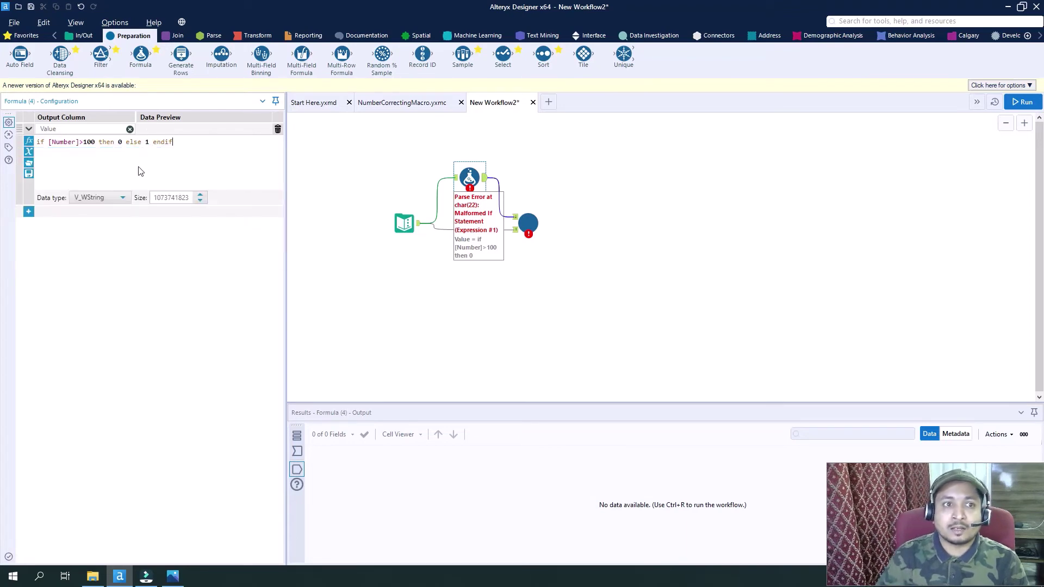
{"action": "left_click", "coordinate": [123, 197]}
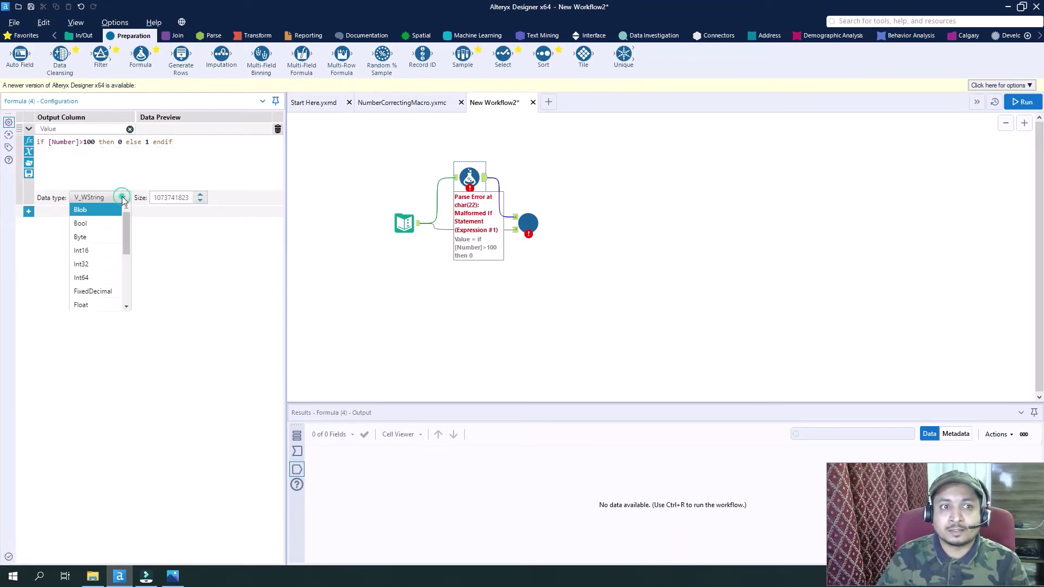
{"action": "left_click", "coordinate": [89, 224]}
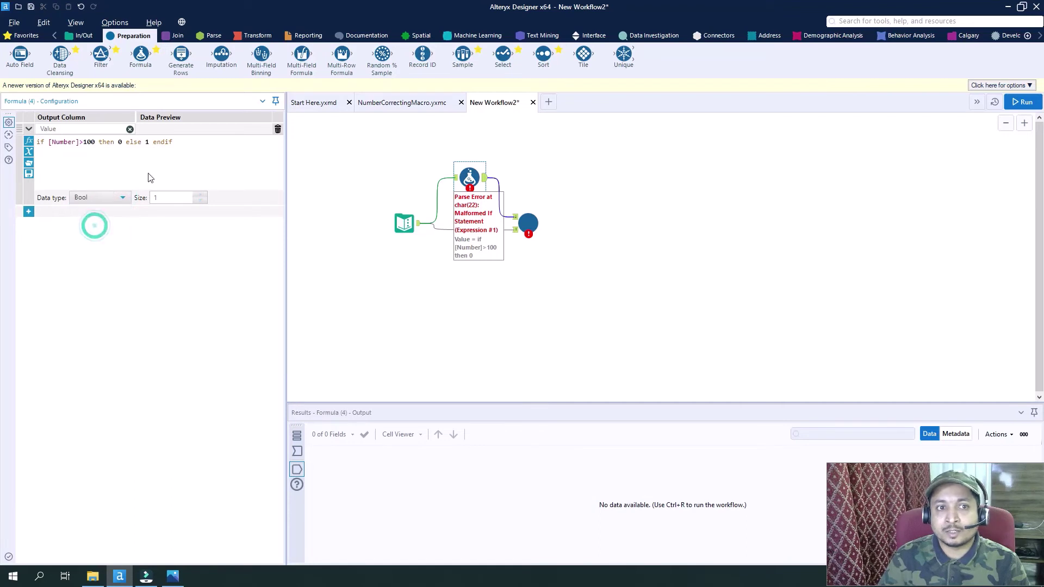
{"action": "left_click", "coordinate": [196, 158]}
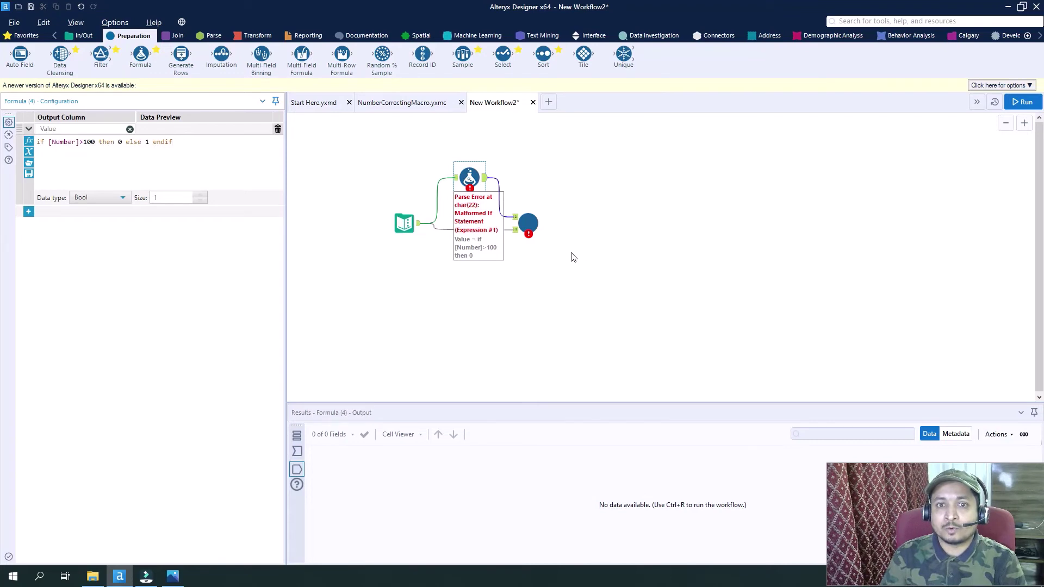
{"action": "left_click", "coordinate": [530, 223]}
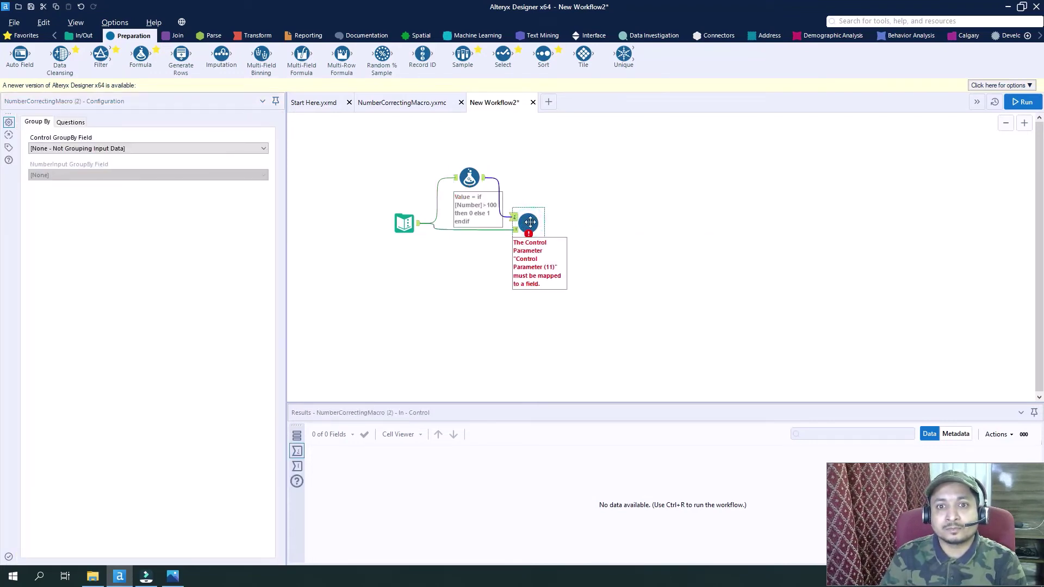
Group the macro's control input by Number and map its Value question to Value (Bool).
{"action": "left_click", "coordinate": [83, 148]}
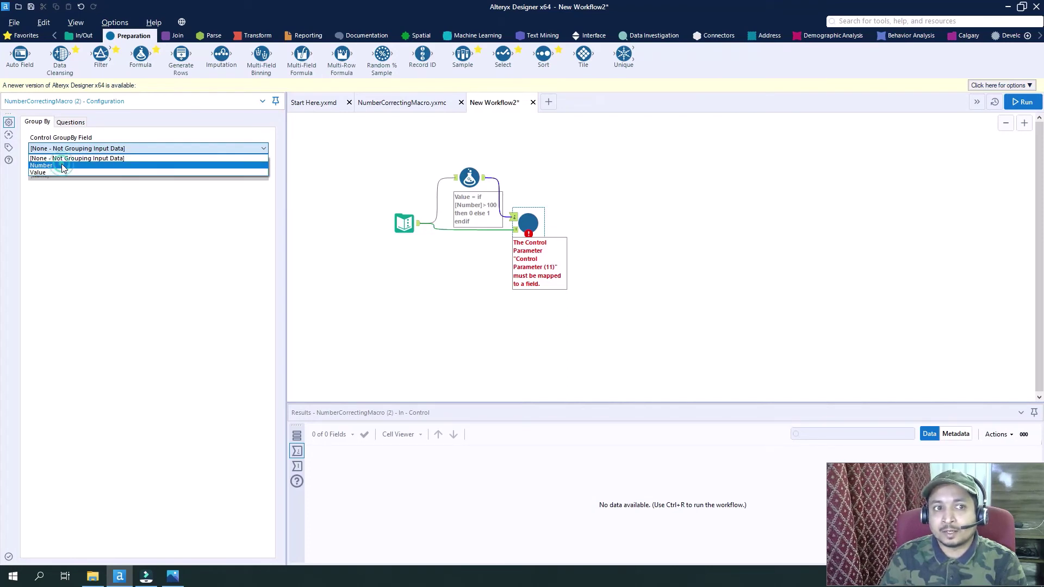
{"action": "left_click", "coordinate": [62, 166]}
{"action": "left_click", "coordinate": [72, 122]}
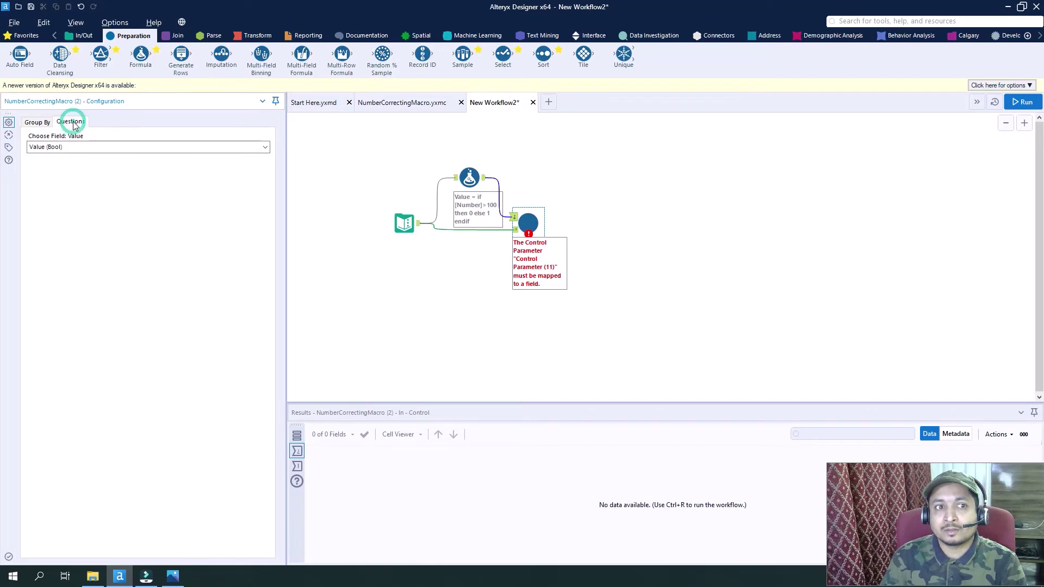
{"action": "left_click", "coordinate": [37, 123]}
{"action": "left_click", "coordinate": [82, 122]}
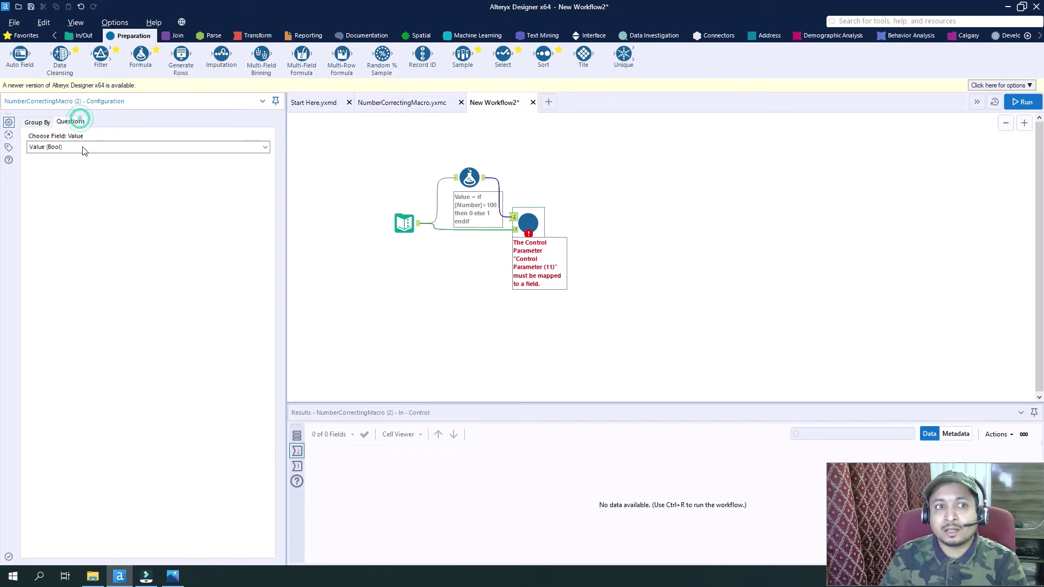
{"action": "left_click", "coordinate": [131, 143]}
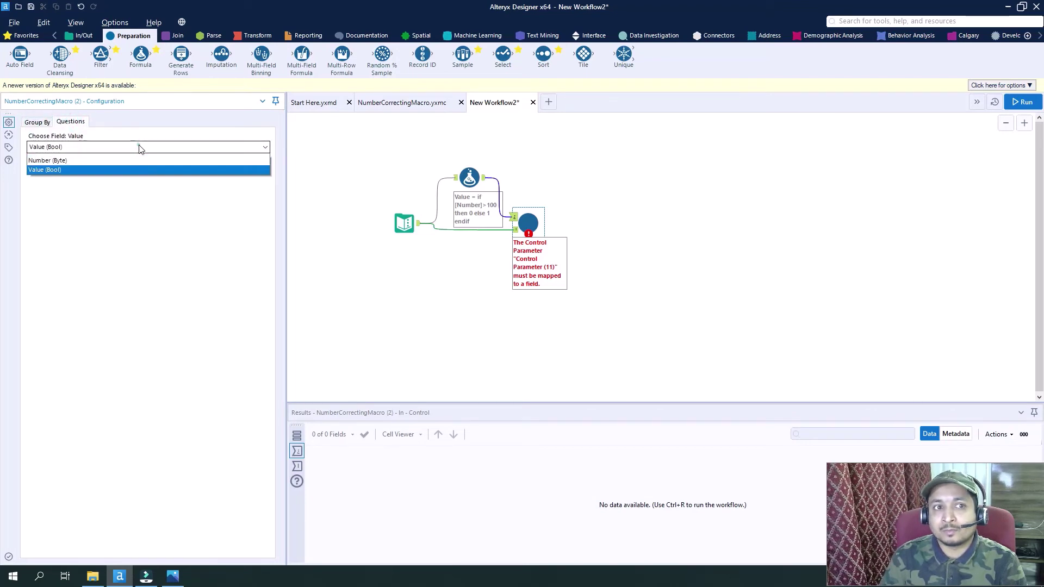
{"action": "left_click", "coordinate": [105, 178]}
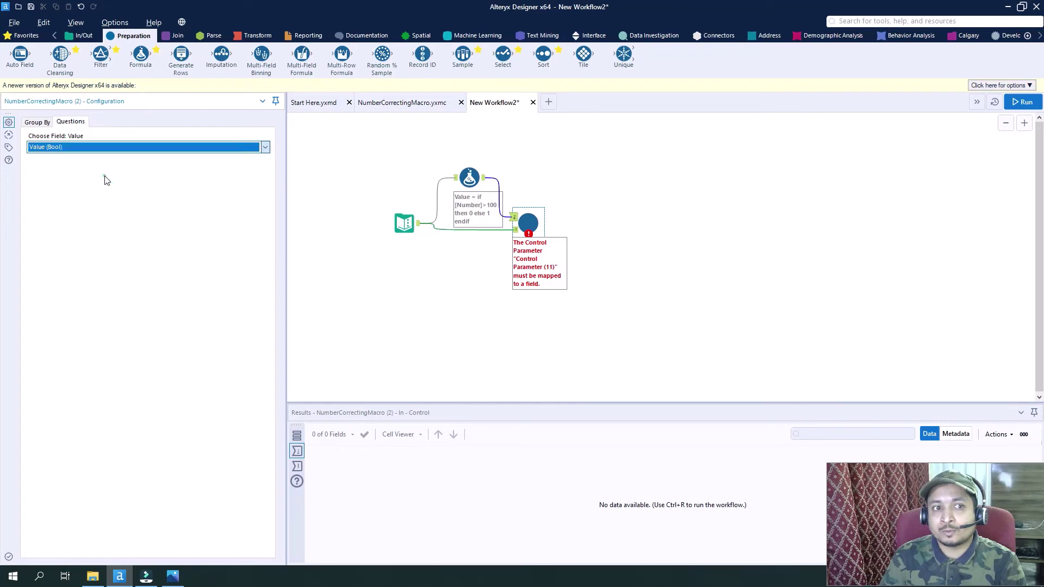
{"action": "left_click", "coordinate": [677, 317]}
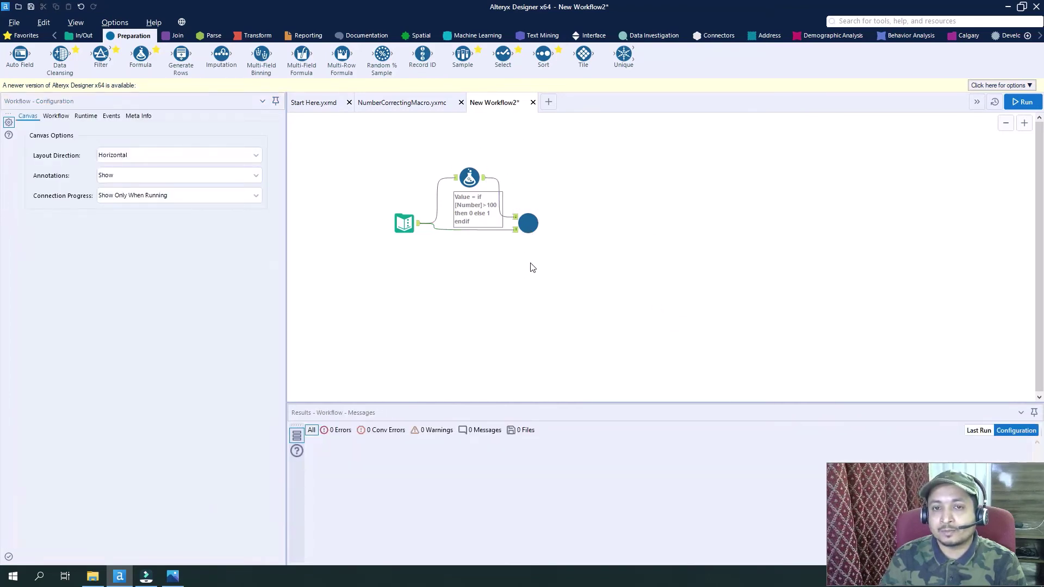
Save the workflow as NumberOutput.yxmd in Desktop\Alteryx.
{"action": "left_click", "coordinate": [31, 7]}
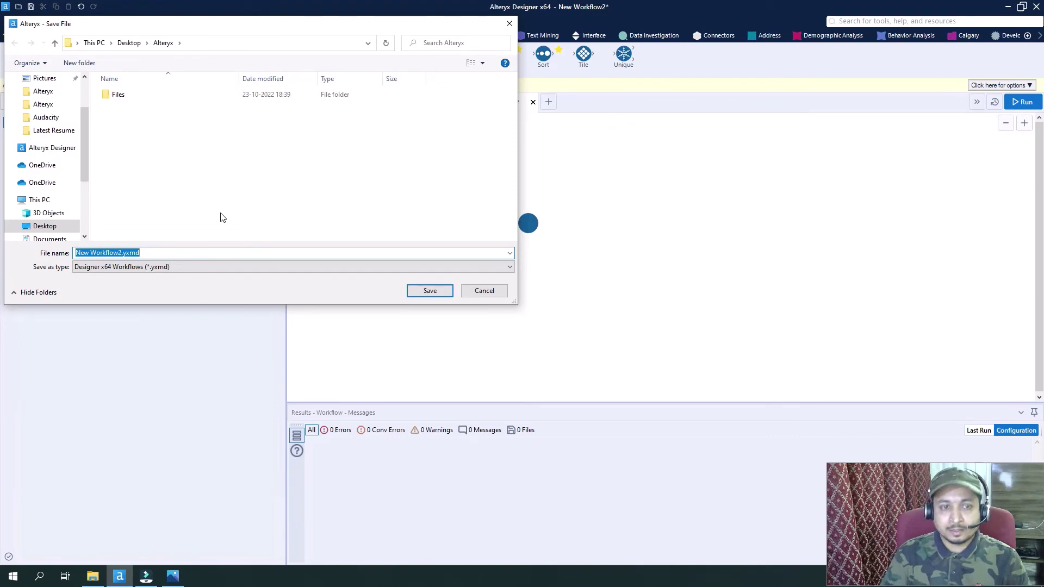
{"action": "type", "text": "Number"}
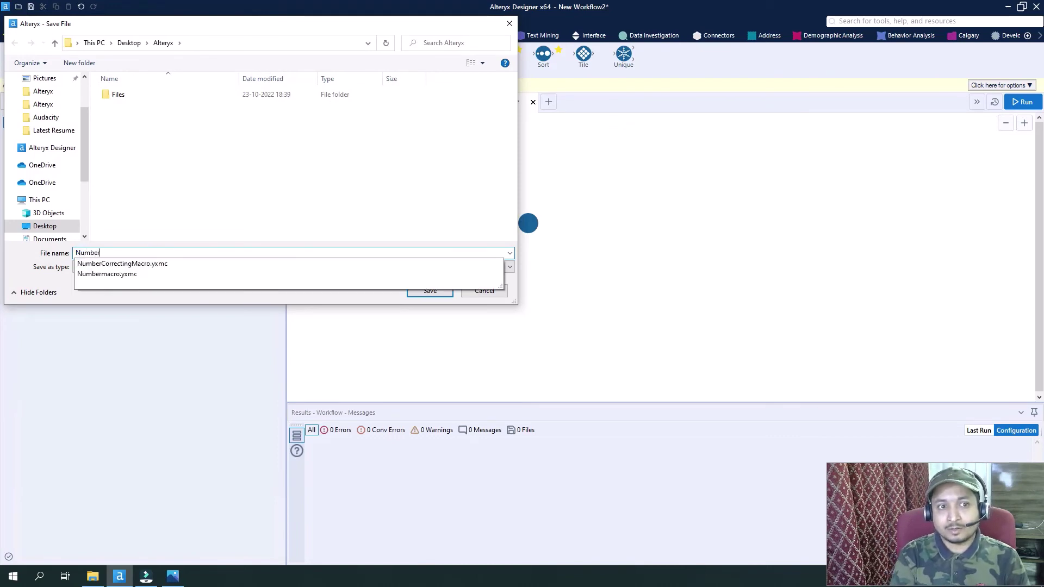
{"action": "type", "text": "Outpu"}
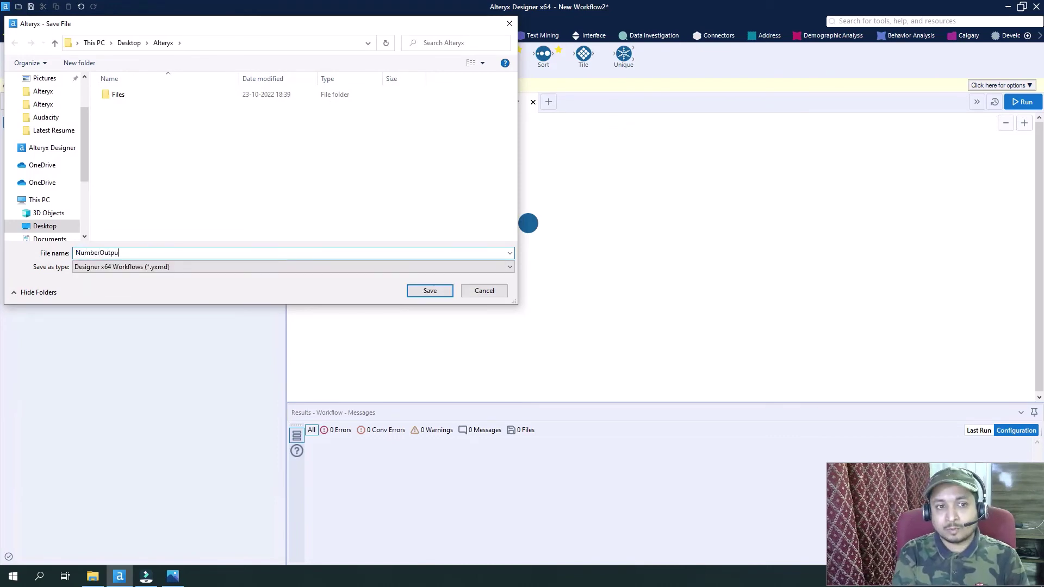
{"action": "type", "text": "t"}
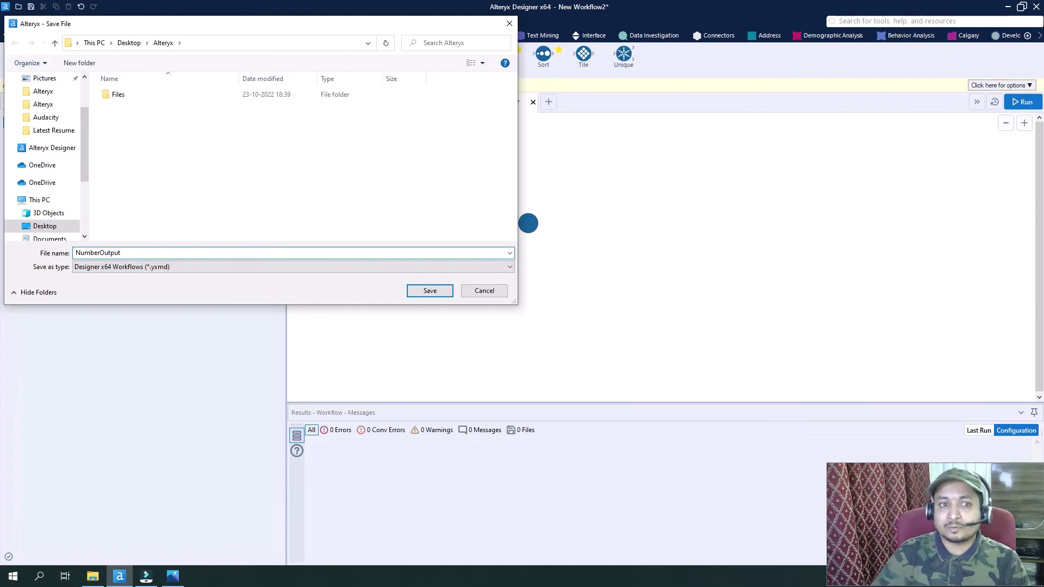
{"action": "left_click", "coordinate": [429, 291]}
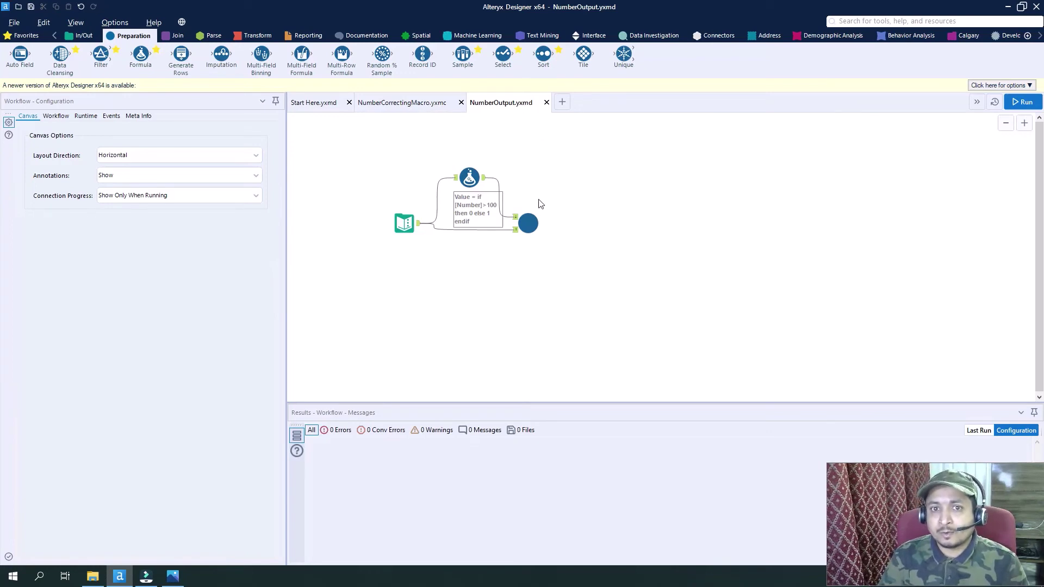
Verify the Text Input value 209 and the macro's output path C:\Alteryx\Out1.xls.
{"action": "left_click", "coordinate": [401, 222]}
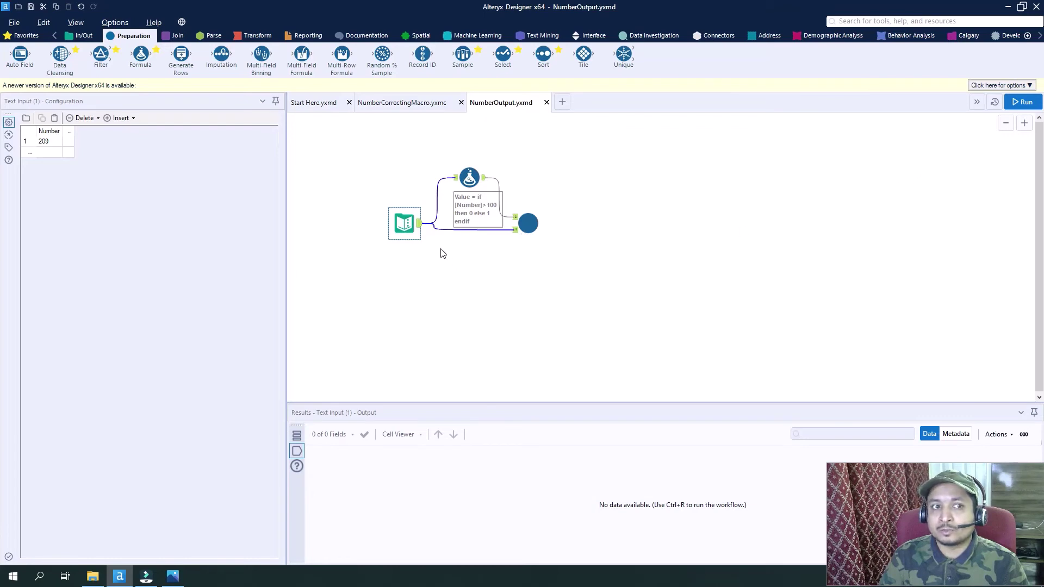
{"action": "left_click", "coordinate": [415, 107]}
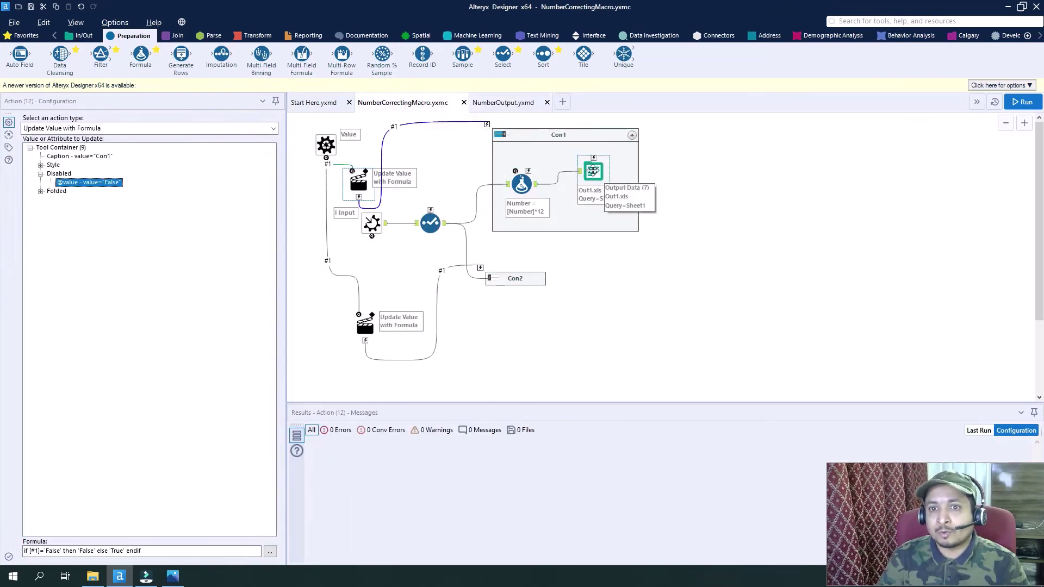
{"action": "left_click", "coordinate": [592, 171]}
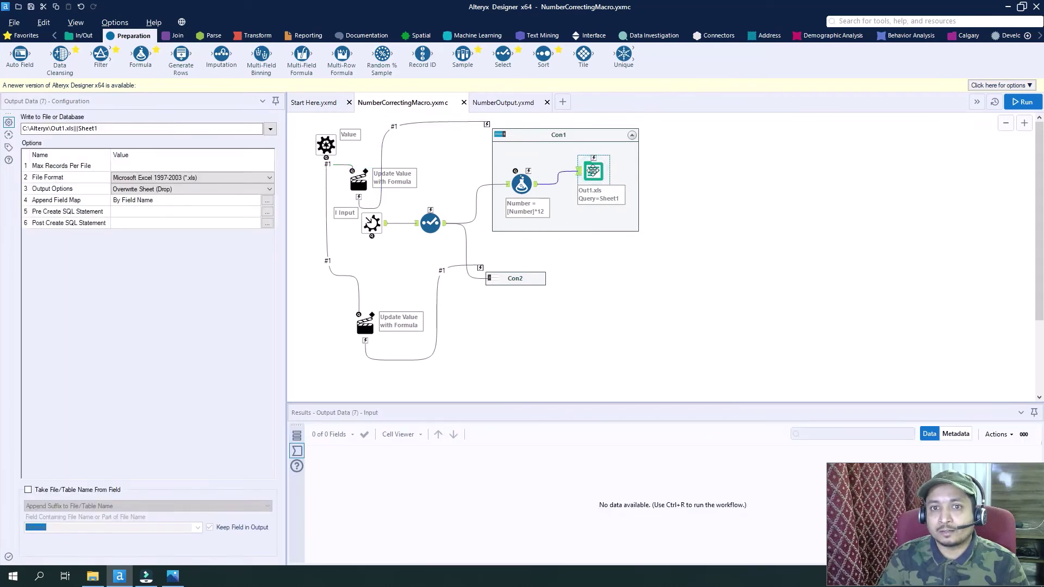
{"action": "left_click", "coordinate": [510, 103]}
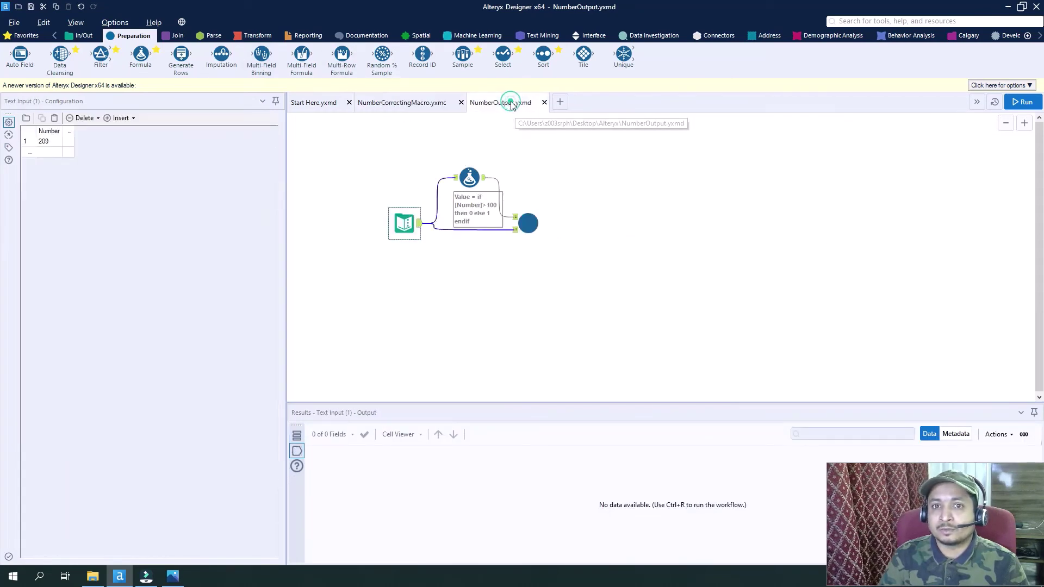
Run NumberOutput to completion, then return to the NumberCorrectingMacro canvas.
{"action": "left_click", "coordinate": [1025, 103]}
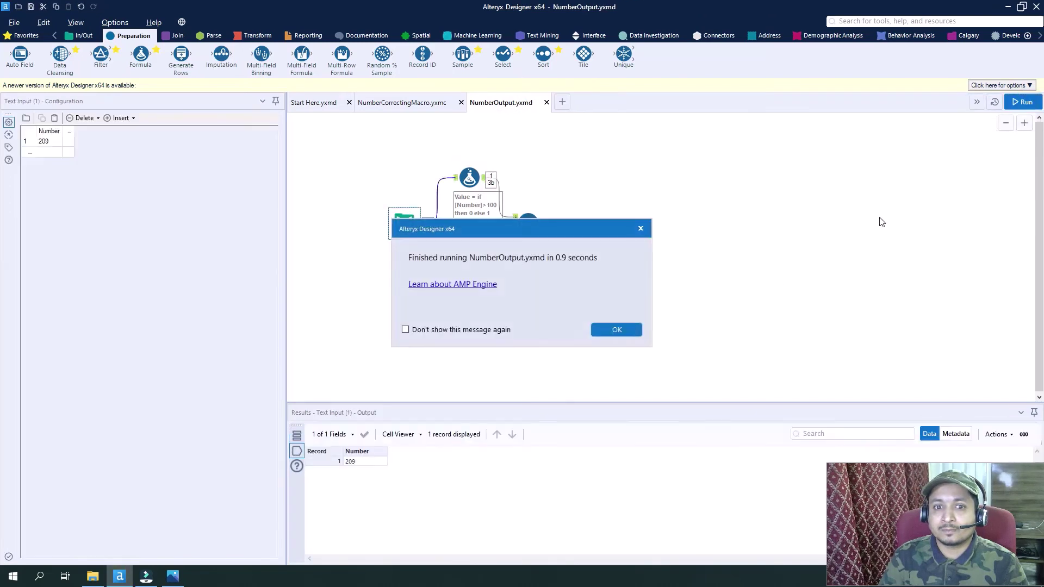
{"action": "left_click", "coordinate": [611, 328]}
{"action": "key", "text": "ctrl+Tab"}
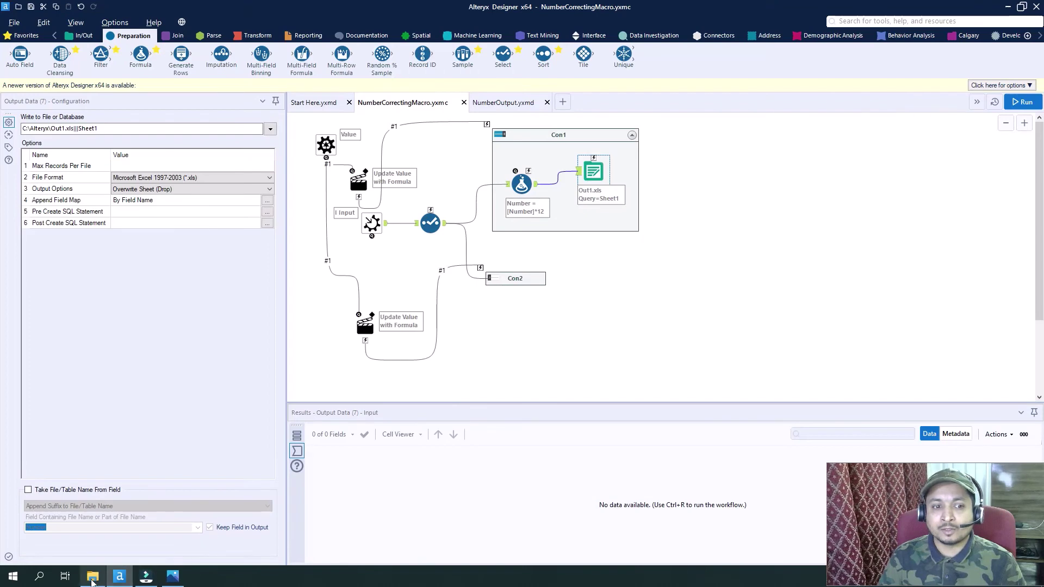
{"action": "mouse_move", "coordinate": [92, 580]}
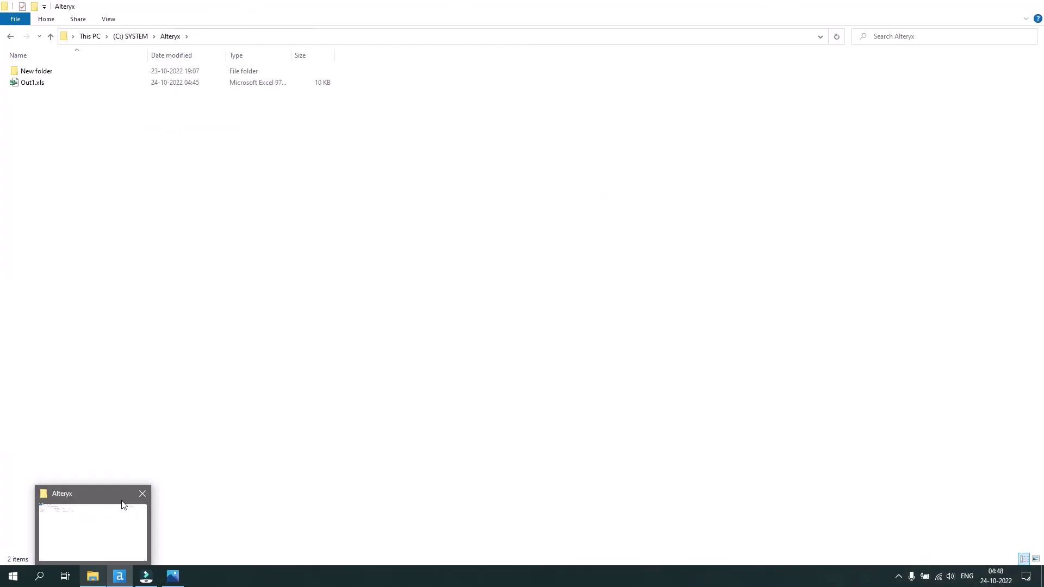
{"action": "left_click", "coordinate": [121, 522]}
{"action": "left_click", "coordinate": [65, 87]}
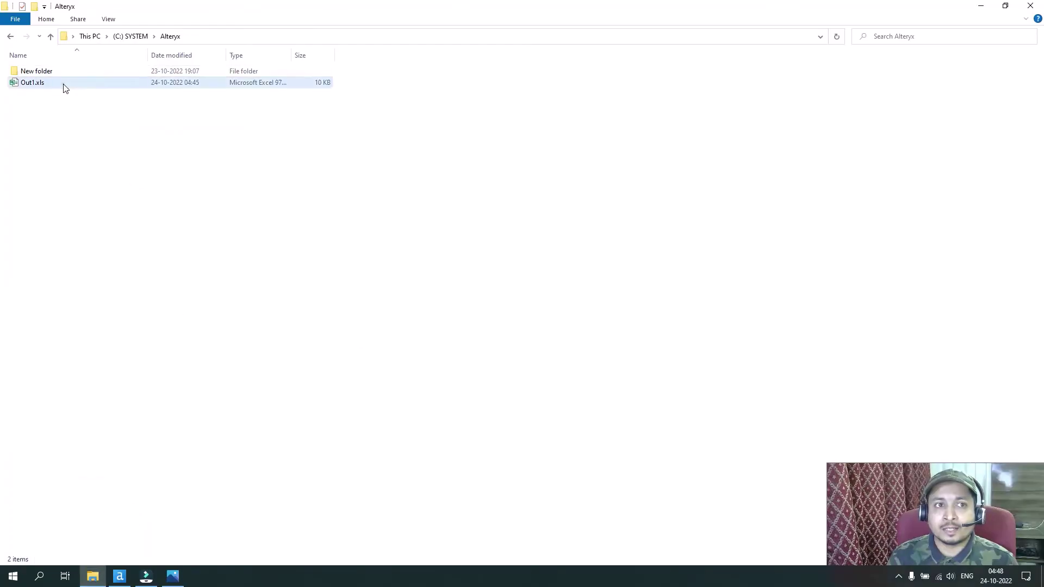
{"action": "left_click", "coordinate": [65, 87]}
{"action": "double_click", "coordinate": [65, 87]}
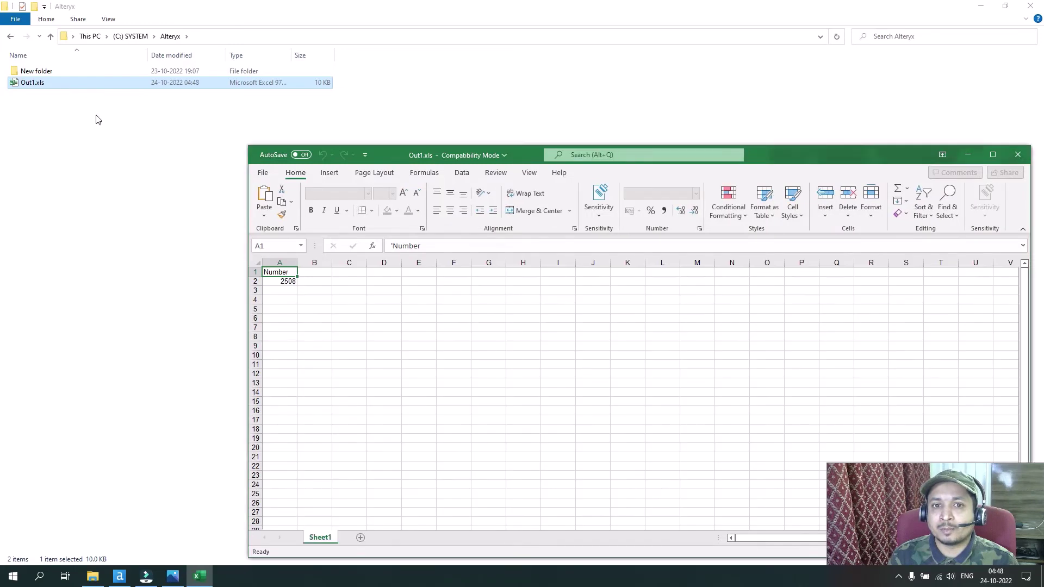
{"action": "left_click", "coordinate": [283, 282]}
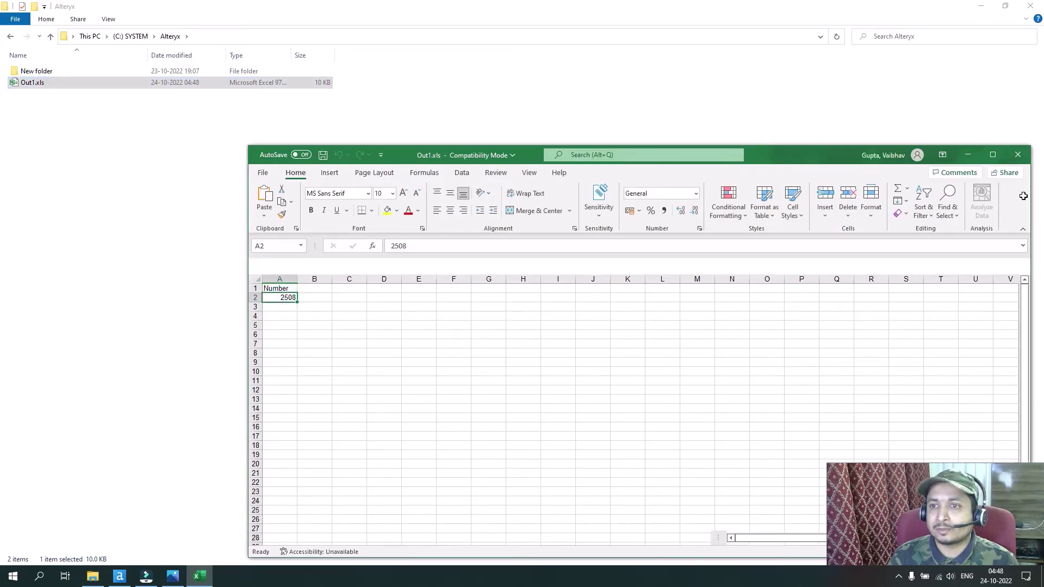
{"action": "left_click", "coordinate": [1018, 156]}
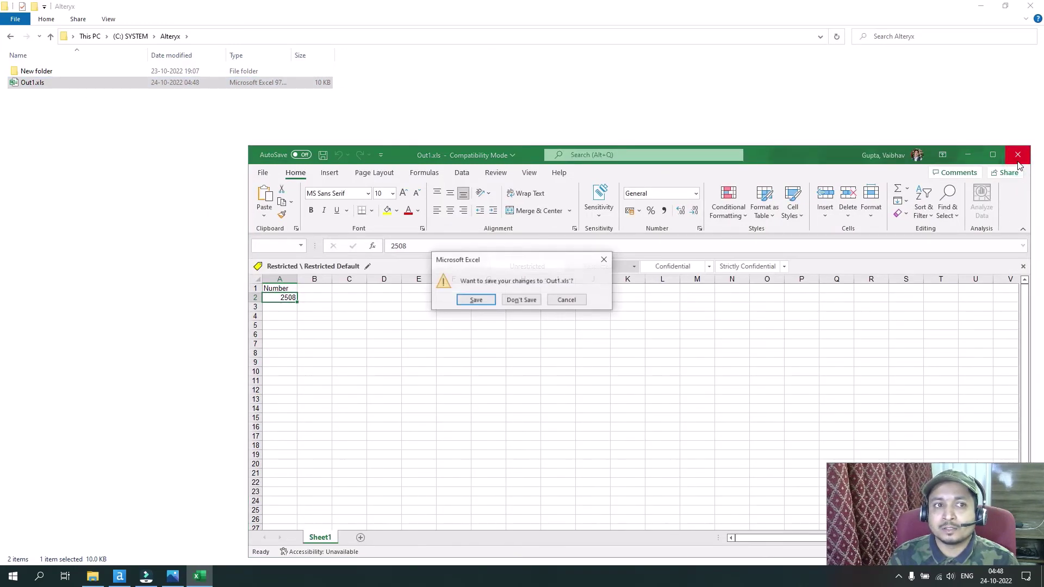
{"action": "left_click", "coordinate": [521, 300]}
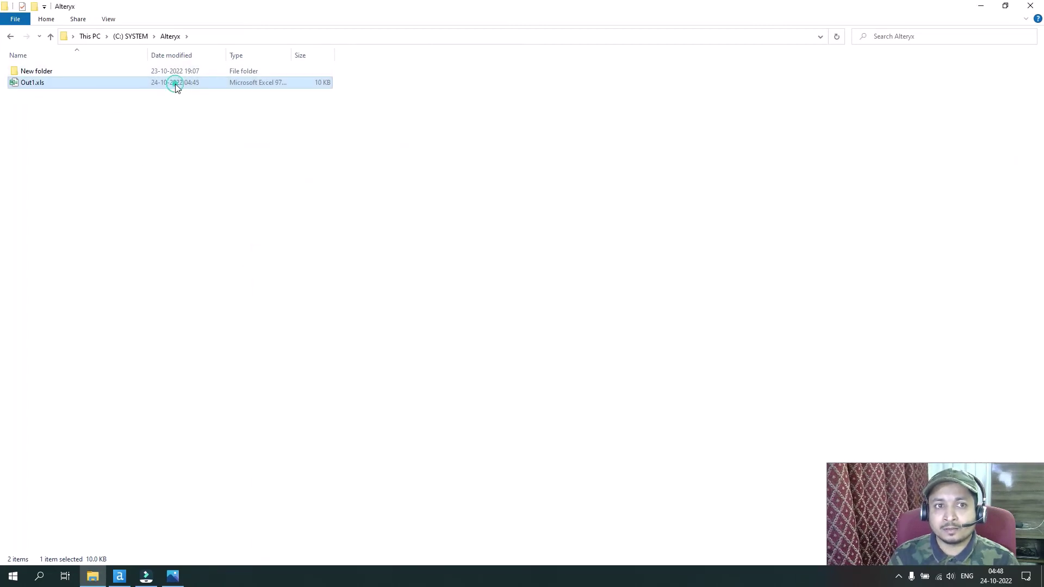
Permanently delete Out1.xls from the Alteryx folder and return to Alteryx Designer.
{"action": "key", "text": "shift+Delete"}
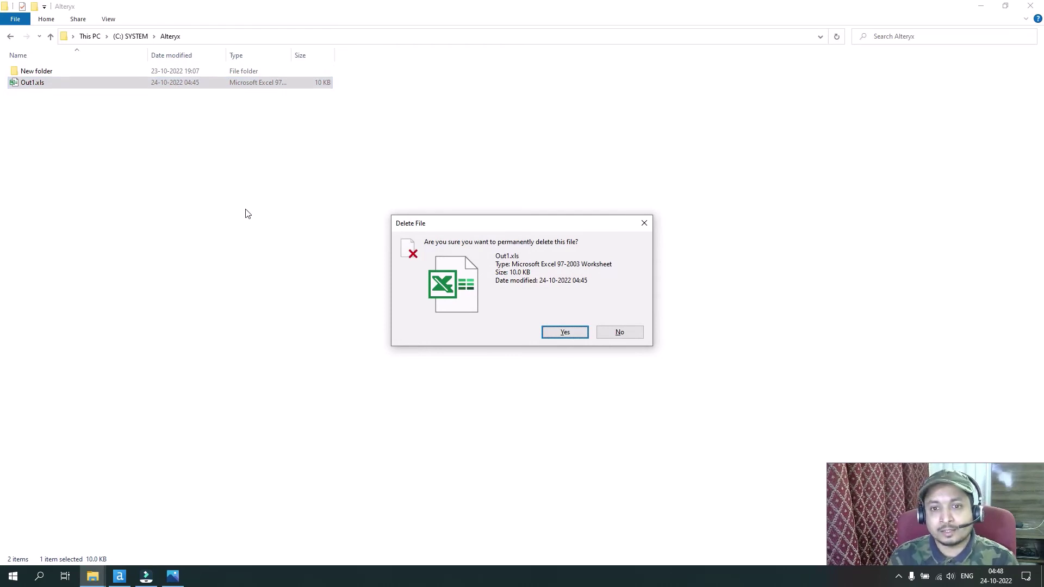
{"action": "key", "text": "Return"}
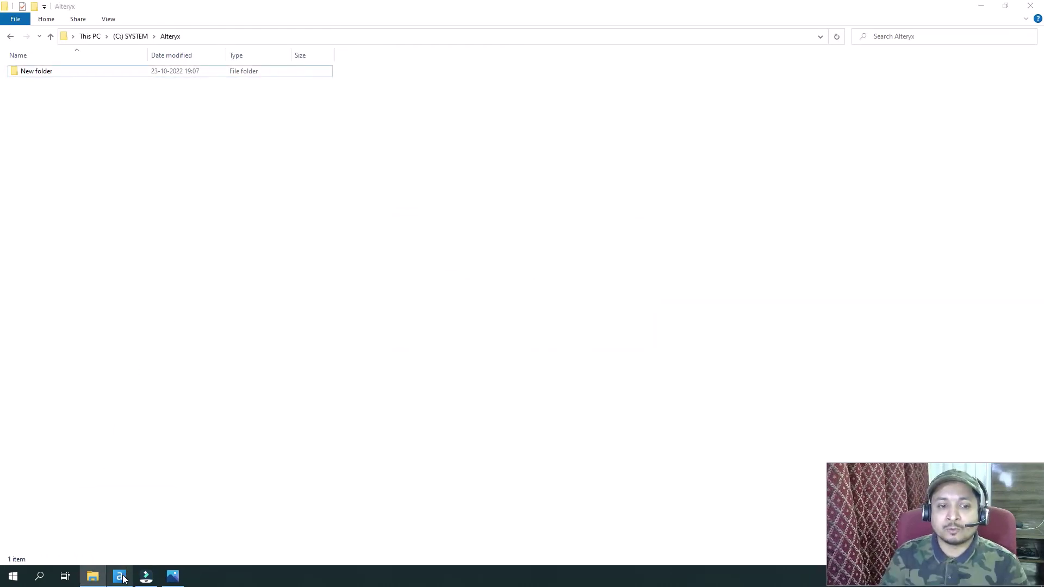
{"action": "left_click", "coordinate": [120, 577]}
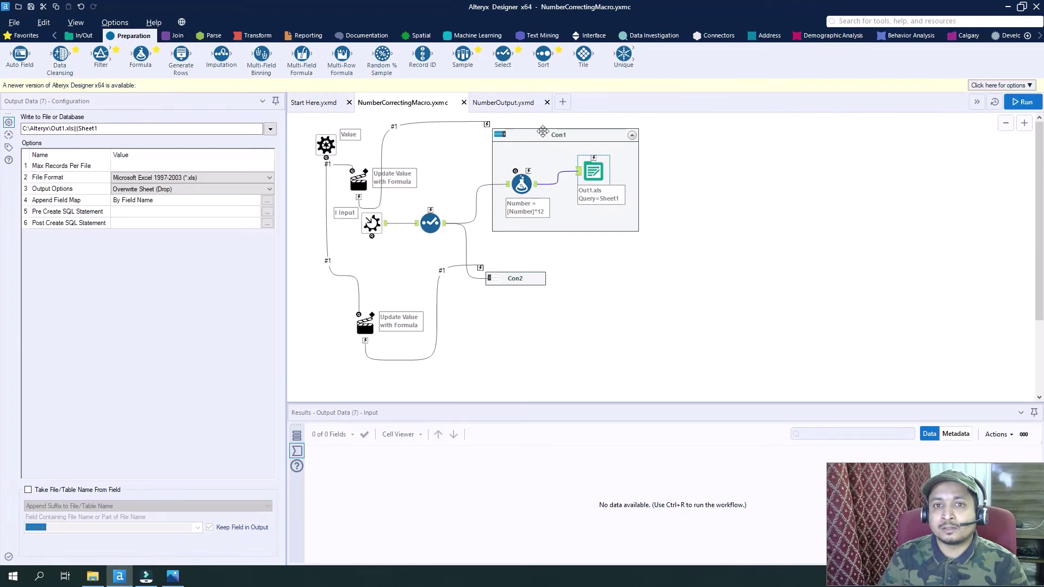
In the NumberOutput workflow, change the Text Input Number from 209 to 90.
{"action": "left_click", "coordinate": [513, 103]}
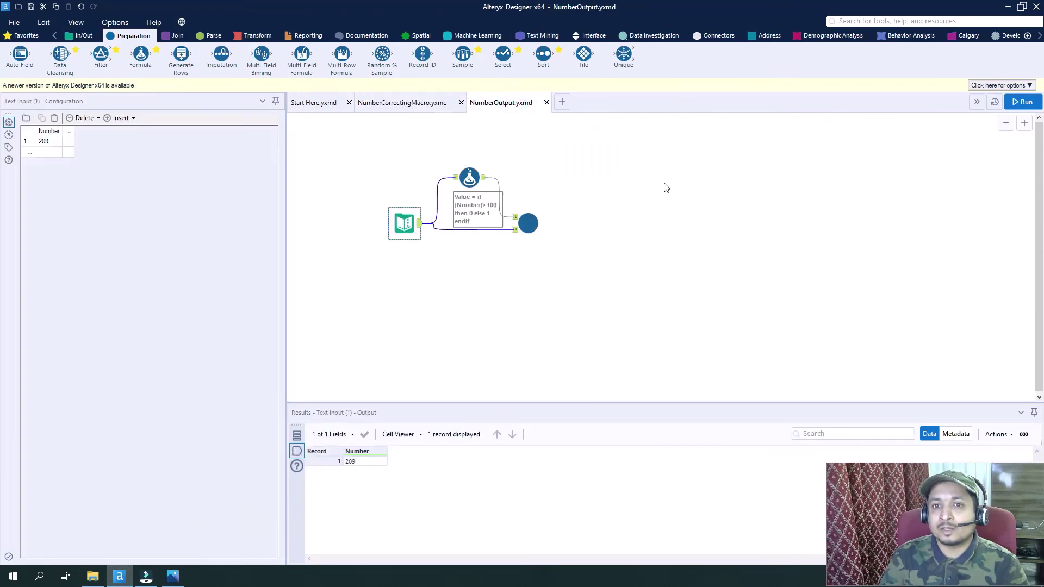
{"action": "double_click", "coordinate": [56, 142]}
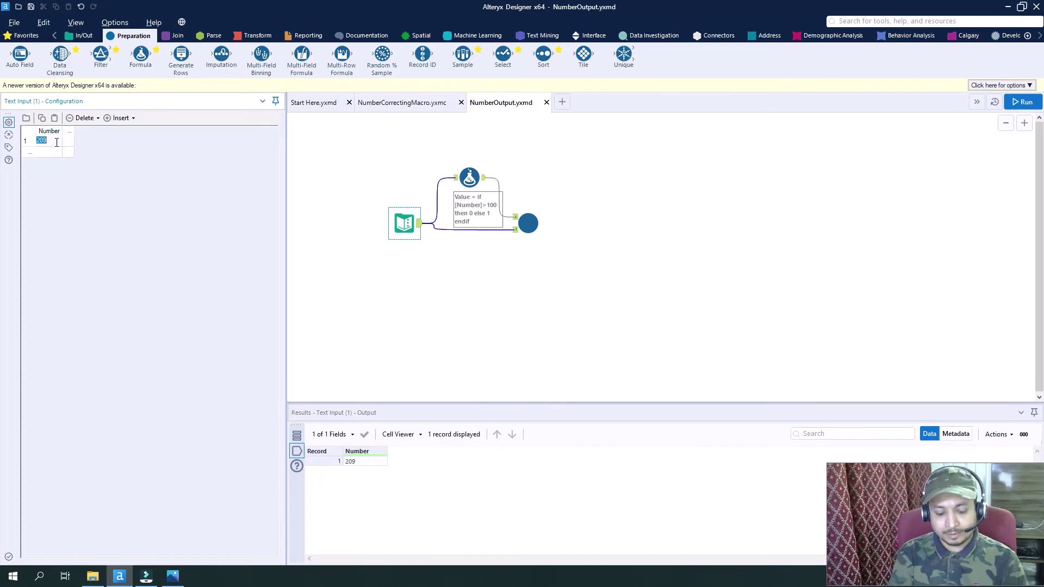
{"action": "type", "text": "90"}
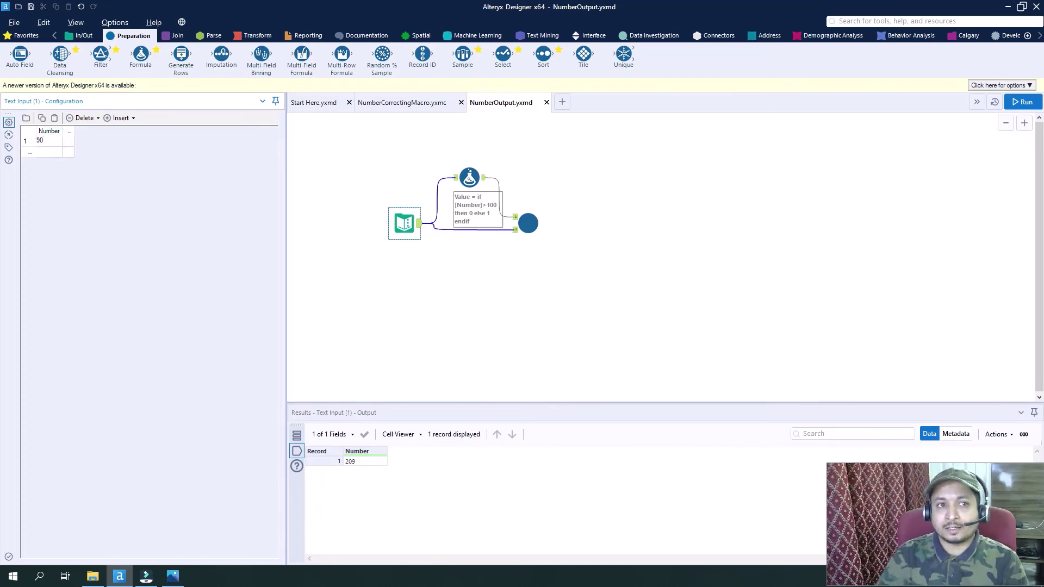
{"action": "left_click", "coordinate": [682, 177]}
Run NumberOutput so one record with Value True is written to C:\Alteryx\Out2.xls.
{"action": "key", "text": "ctrl+r"}
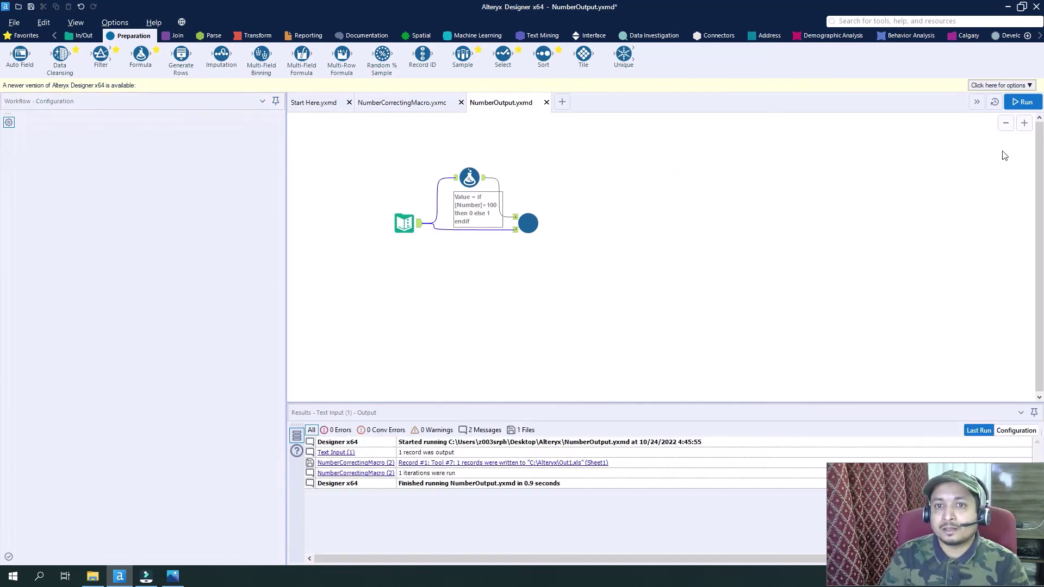
{"action": "left_click", "coordinate": [1023, 102]}
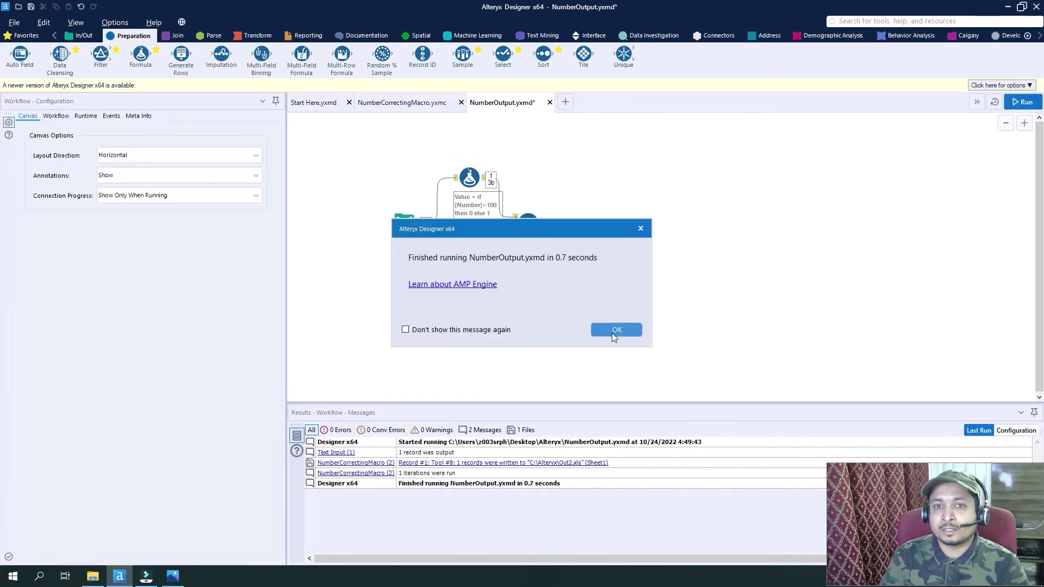
{"action": "left_click", "coordinate": [612, 333]}
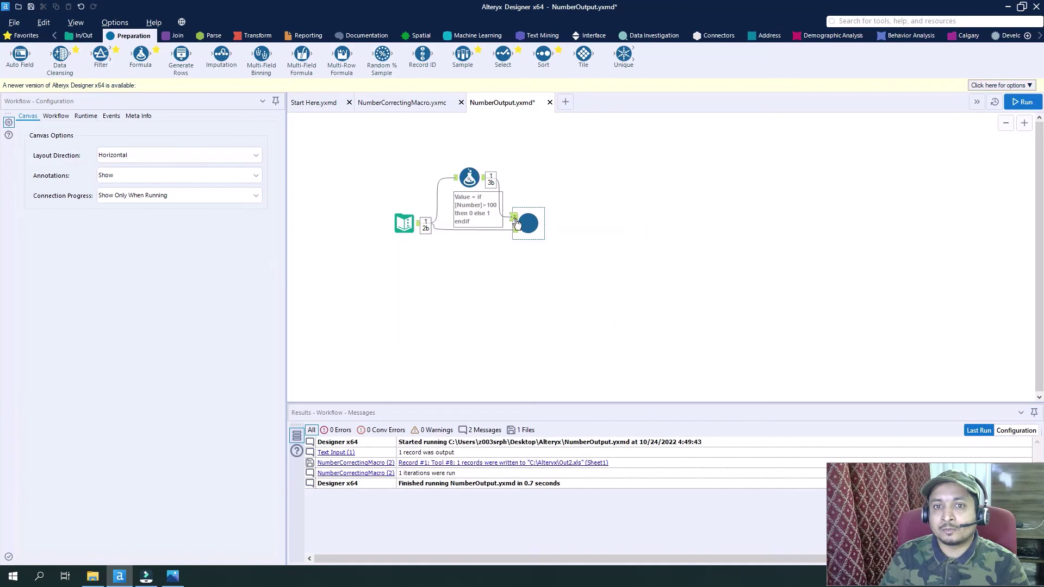
{"action": "left_click", "coordinate": [483, 181]}
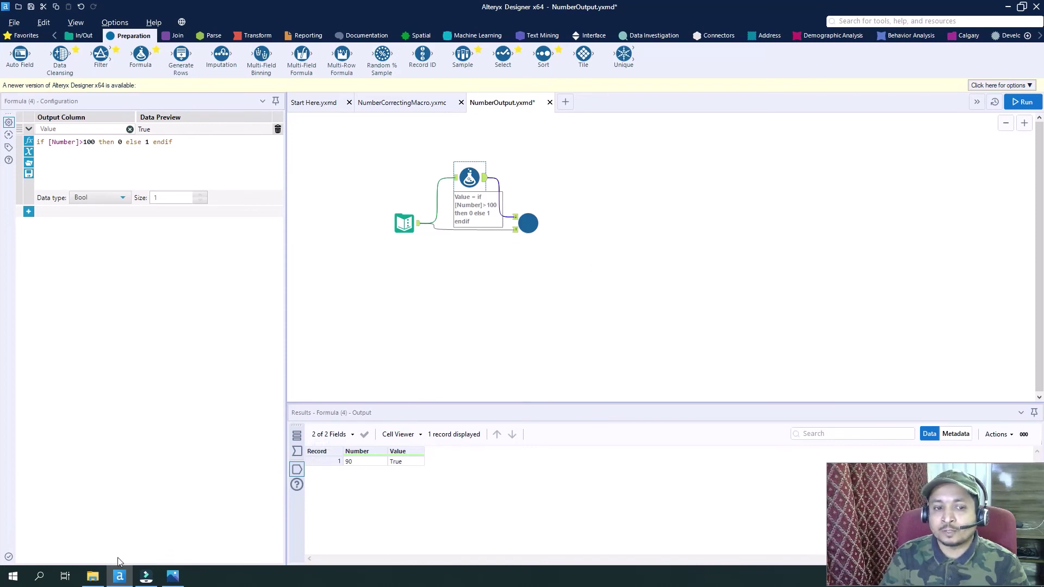
Refresh the Alteryx folder and open Out2.xls in Excel, checking 900 in cell A2.
{"action": "left_click", "coordinate": [92, 576]}
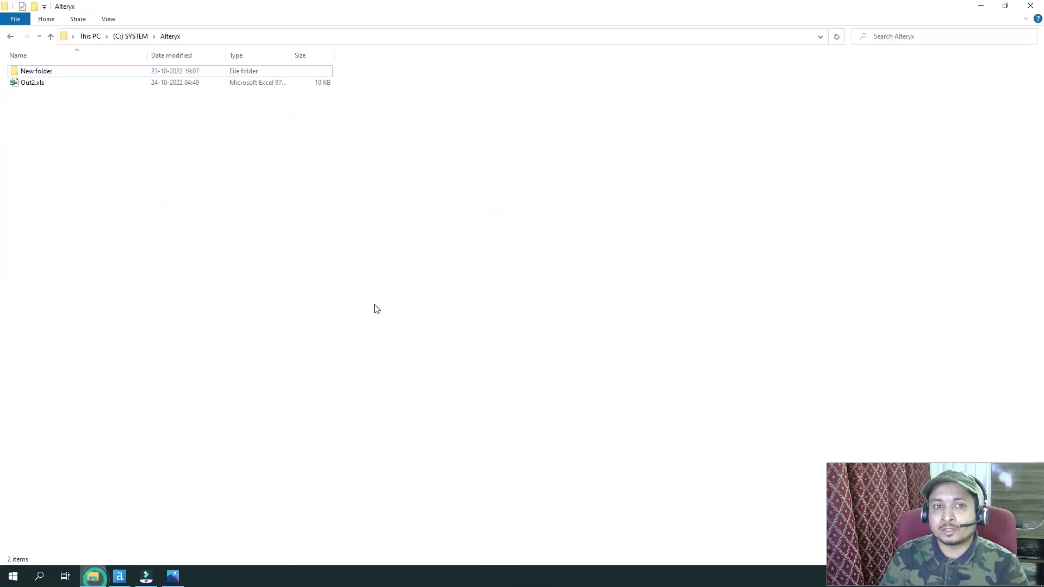
{"action": "right_click", "coordinate": [244, 194]}
{"action": "left_click", "coordinate": [301, 233]}
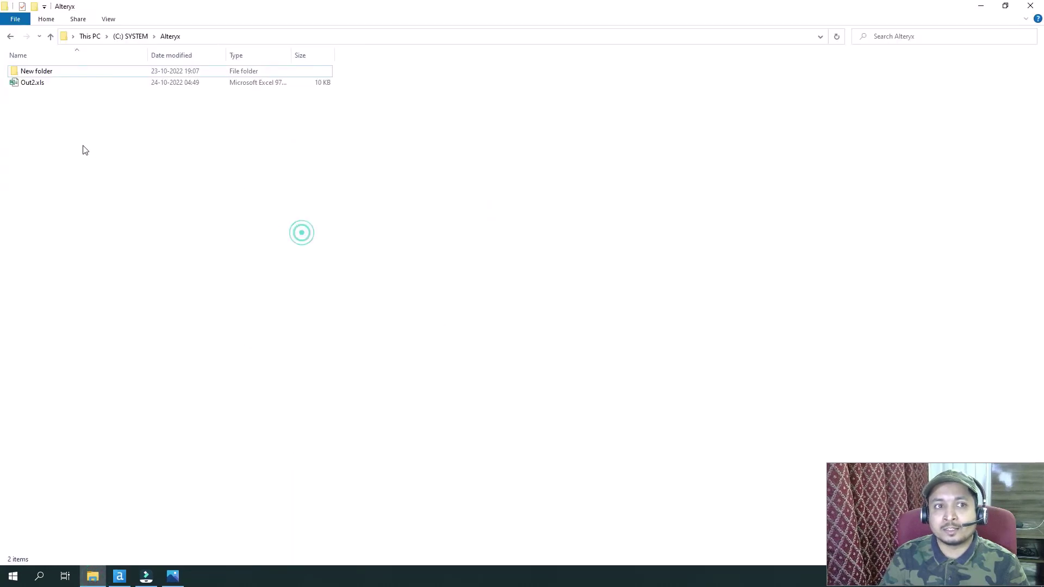
{"action": "double_click", "coordinate": [32, 83]}
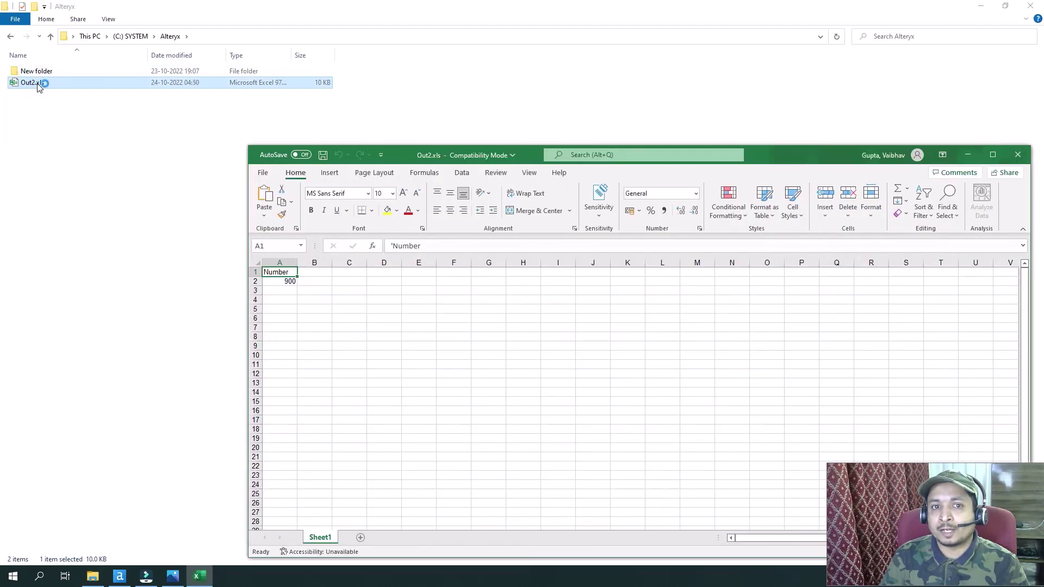
{"action": "left_click", "coordinate": [288, 298]}
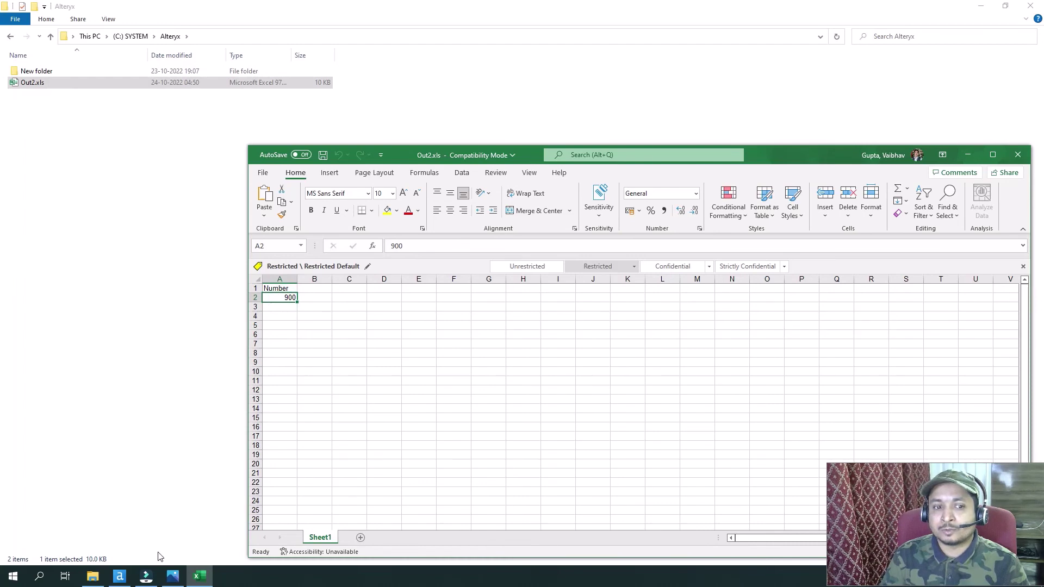
Return to Alteryx Designer's NumberCorrectingMacro.yxmc tab showing containers Con1 and Con2.
{"action": "mouse_move", "coordinate": [156, 579]}
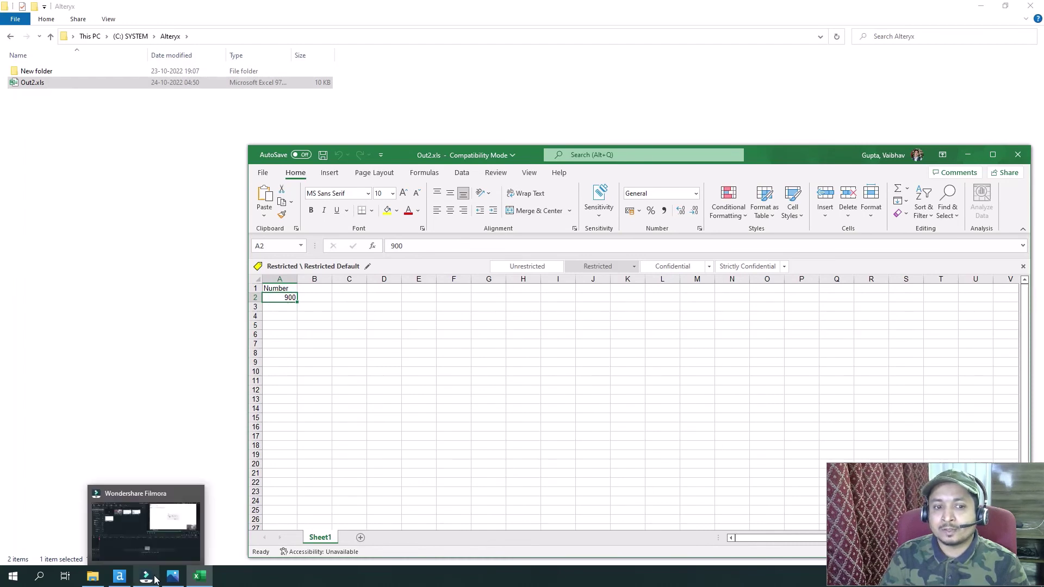
{"action": "left_click", "coordinate": [119, 576]}
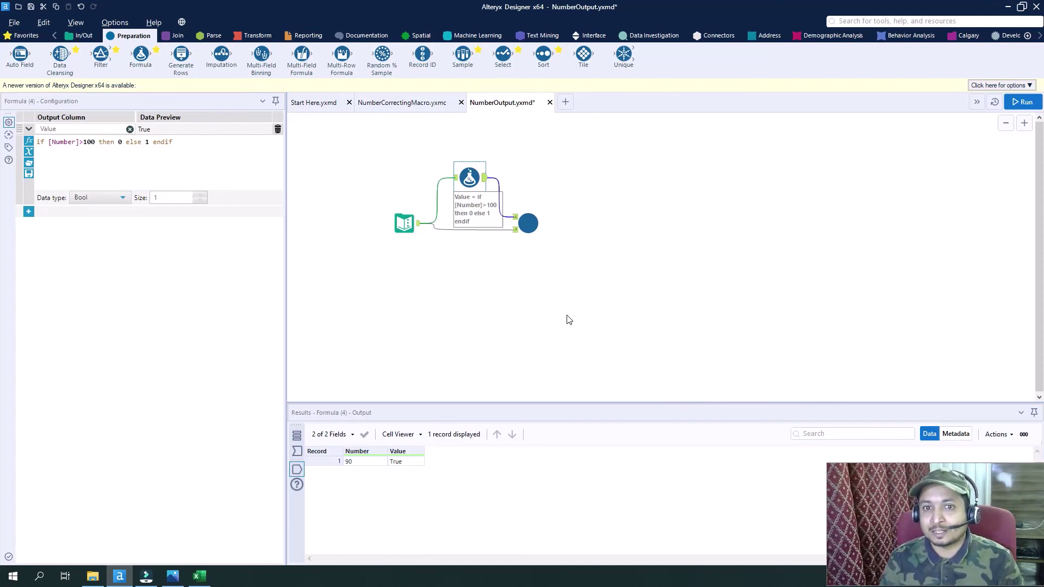
{"action": "key", "text": "ctrl+Tab"}
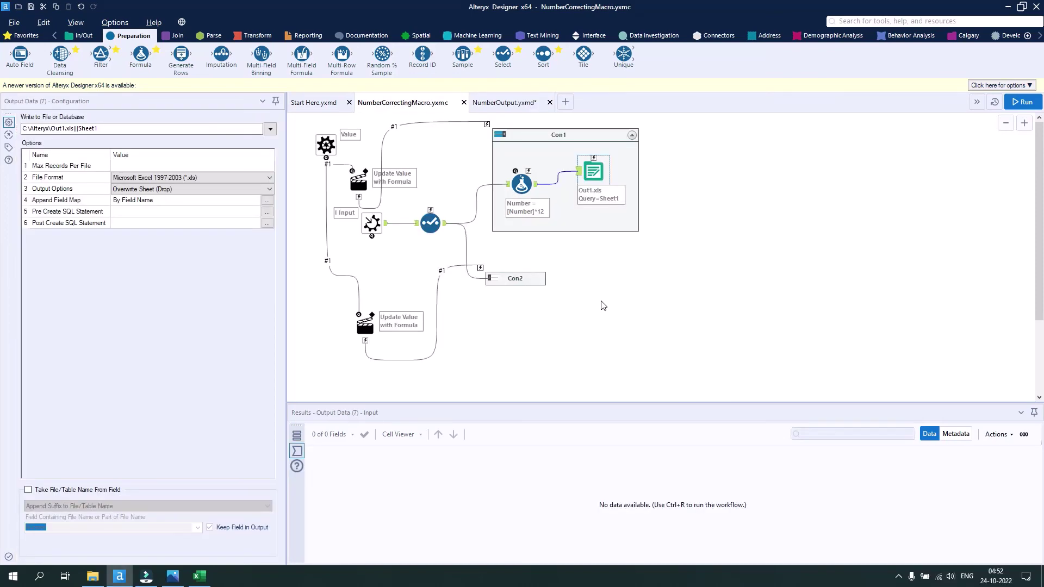